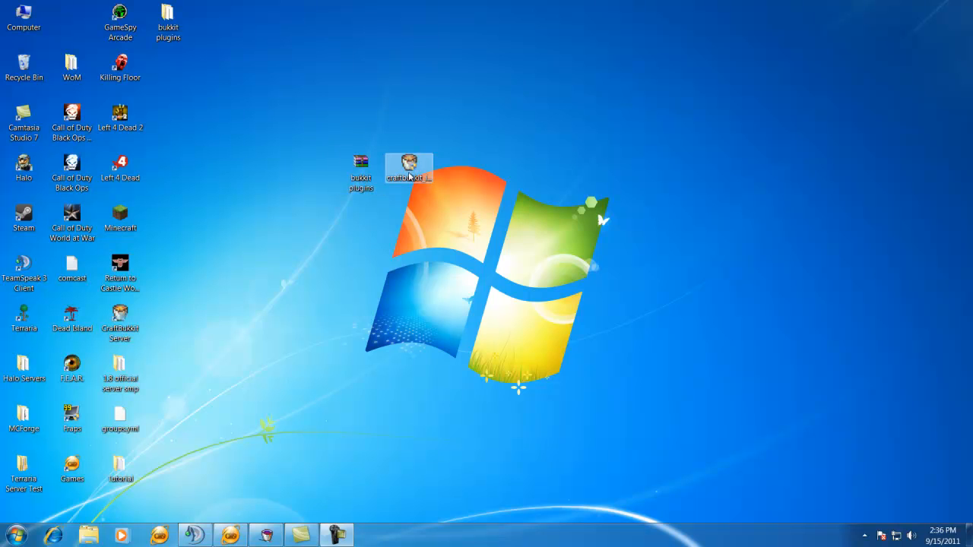
# Step: Move the CraftBukkit installer icon farther away from the bukkit plugins archive on the desktop
pyautogui.moveTo(412, 174); pyautogui.dragTo(453, 178)
pyautogui.click(406, 176)
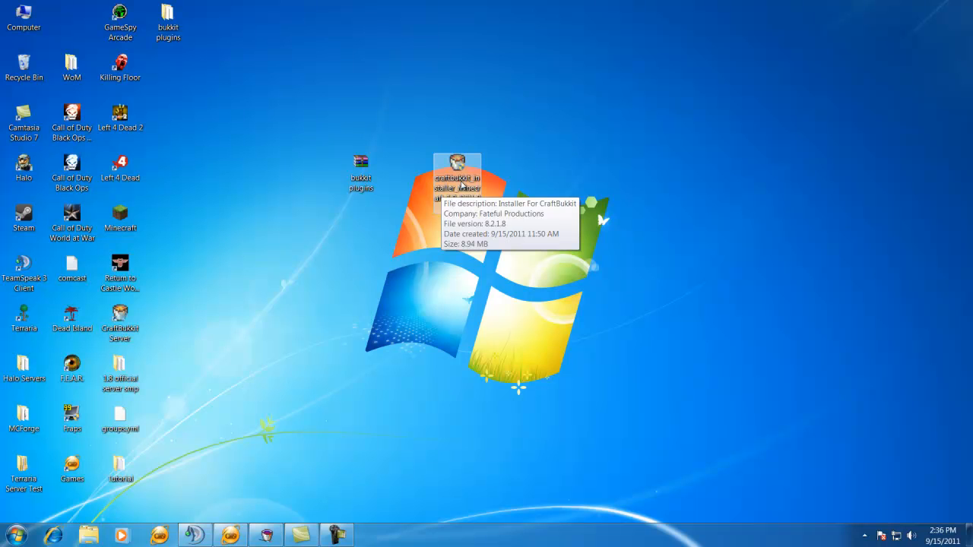
pyautogui.click(457, 189)
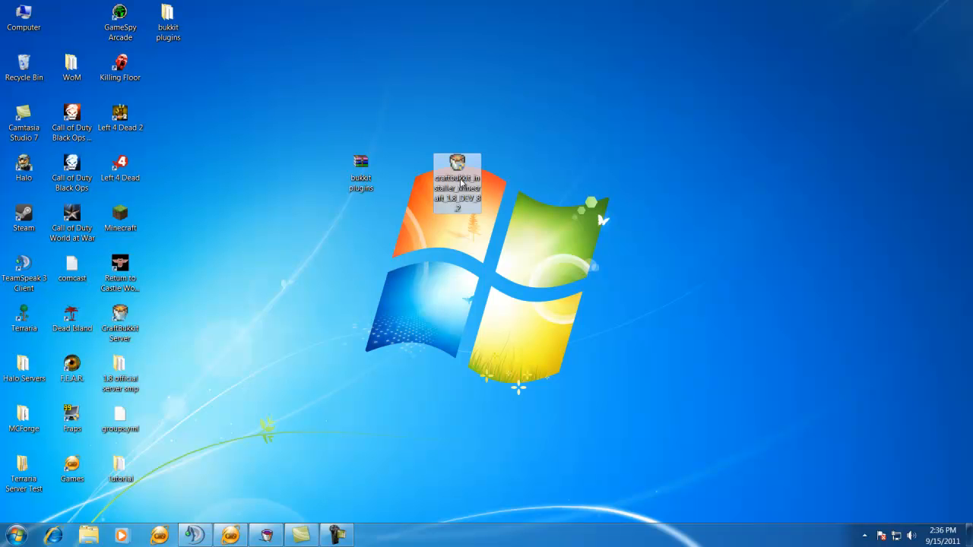
pyautogui.moveTo(467, 180)
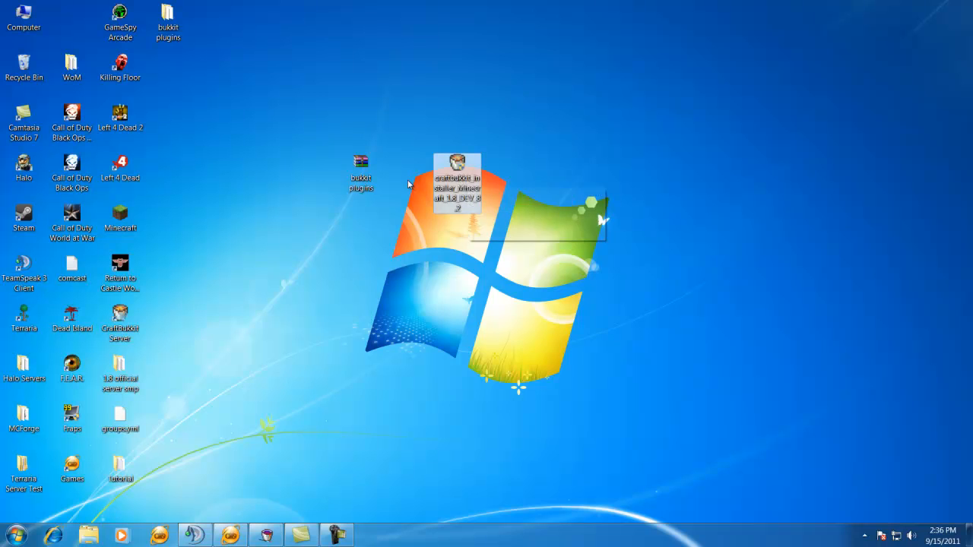
pyautogui.click(369, 184)
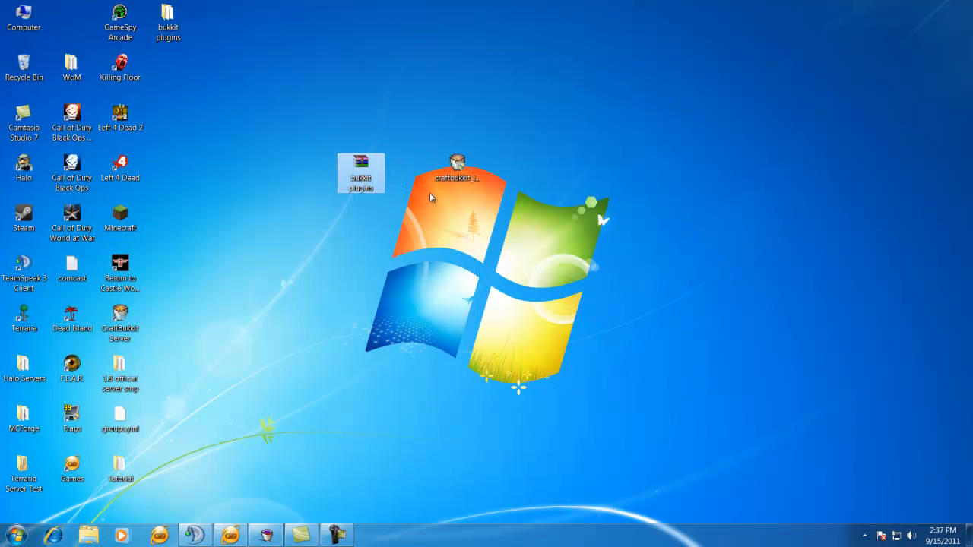
pyautogui.moveTo(361, 173)
# Step: Launch the CraftBukkit installer and advance past the welcome and information pages to the Java version choice
pyautogui.click(457, 180)
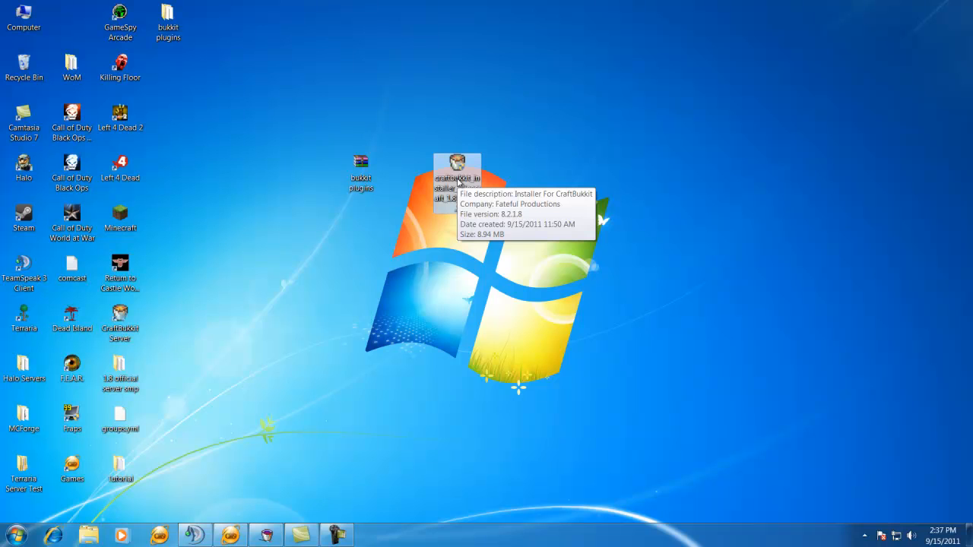
pyautogui.doubleClick(457, 174)
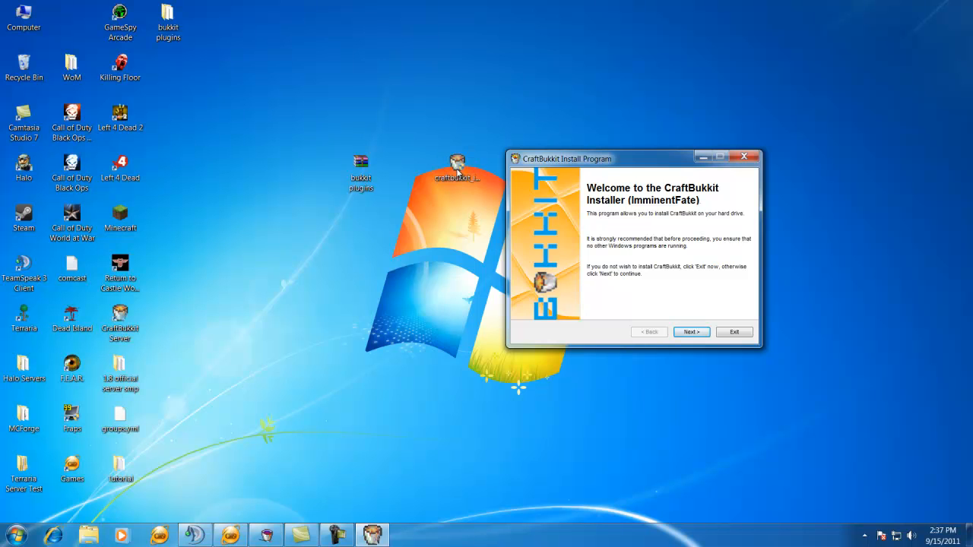
pyautogui.moveTo(598, 158); pyautogui.dragTo(459, 172)
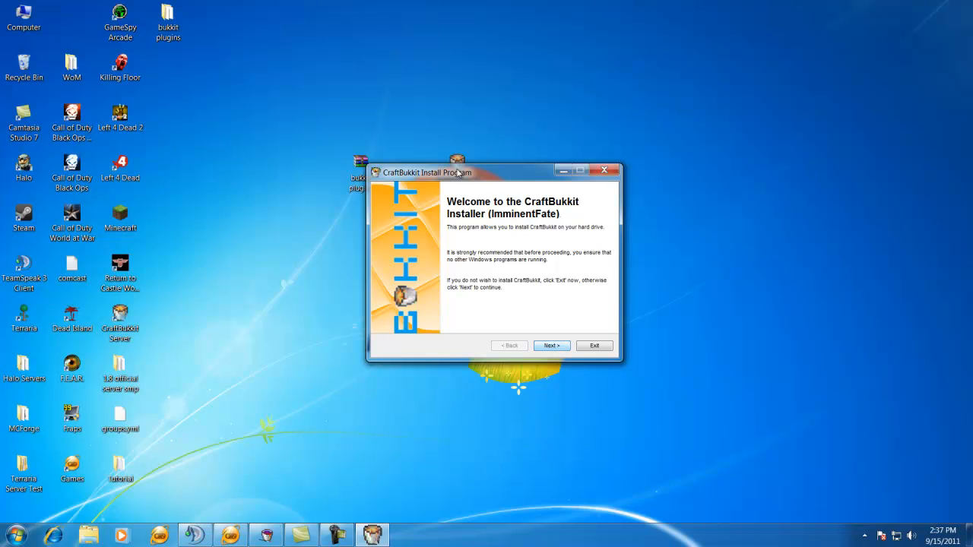
pyautogui.press('Return')
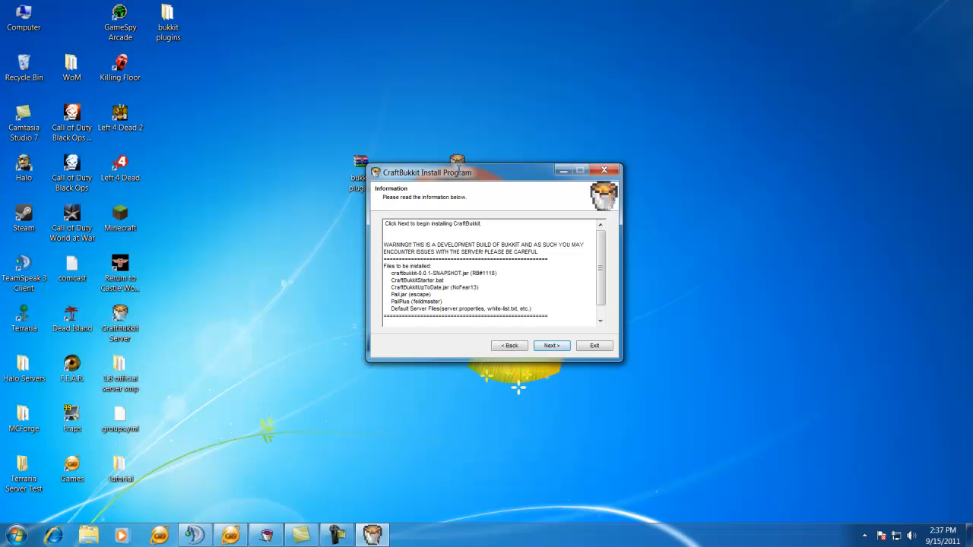
pyautogui.press('Return')
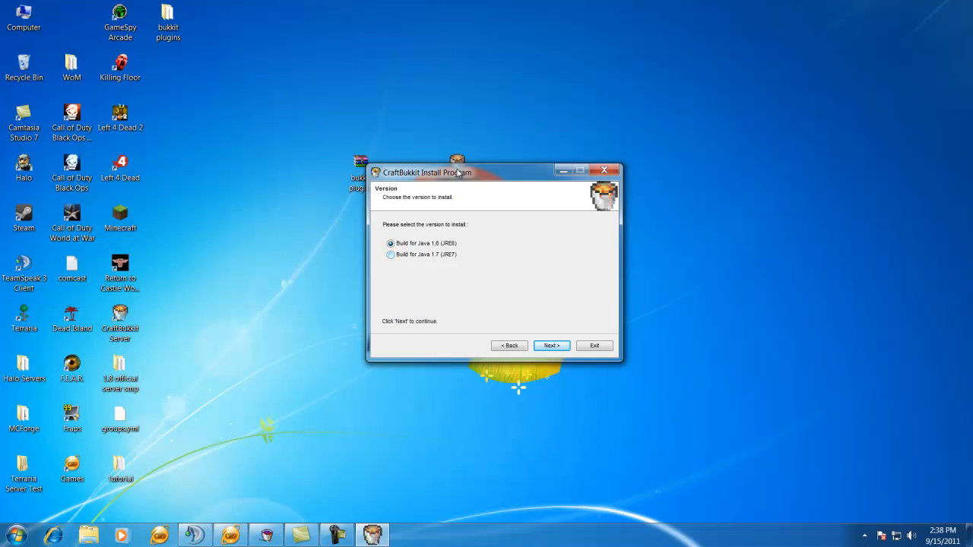
# Step: Check which Java versions are installed in Windows' list of installed programs, and minimize that window
pyautogui.click(16, 535)
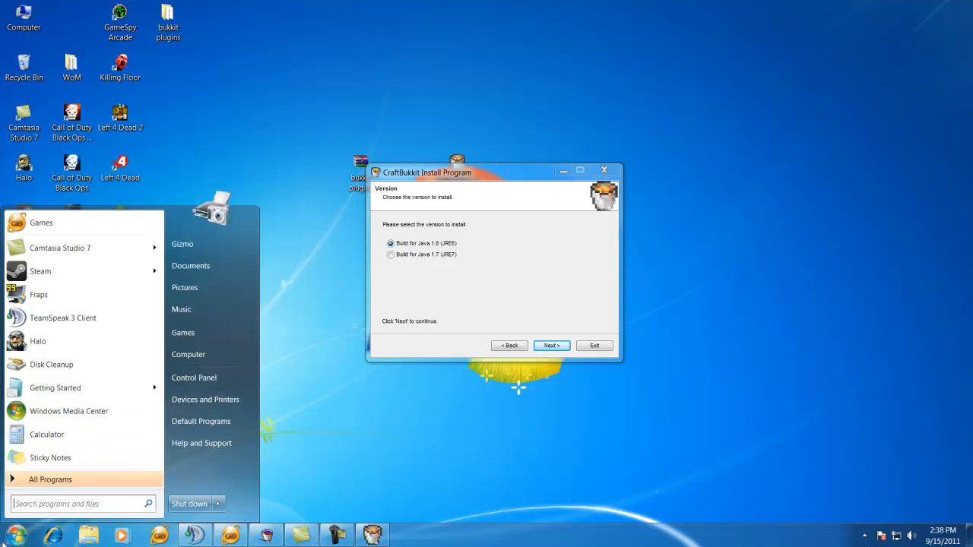
pyautogui.click(212, 379)
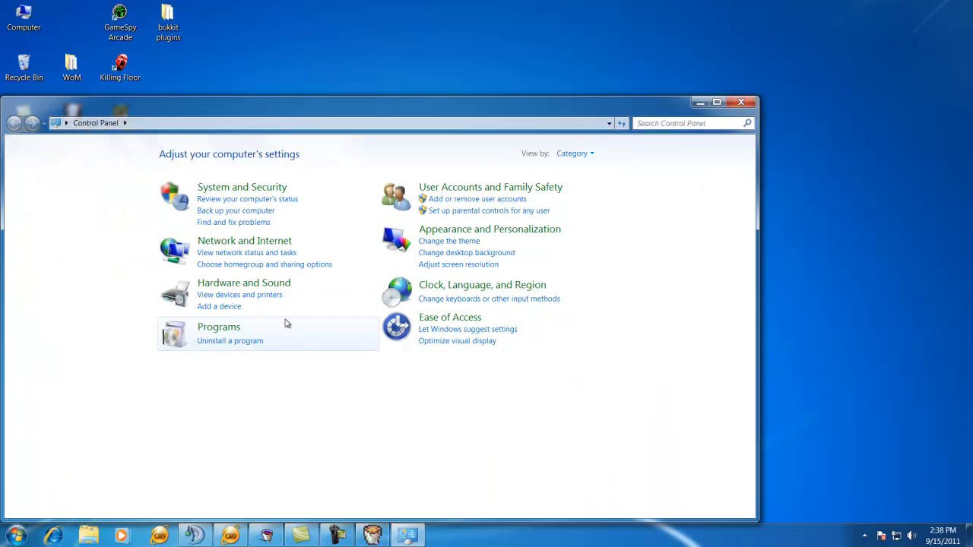
pyautogui.click(216, 344)
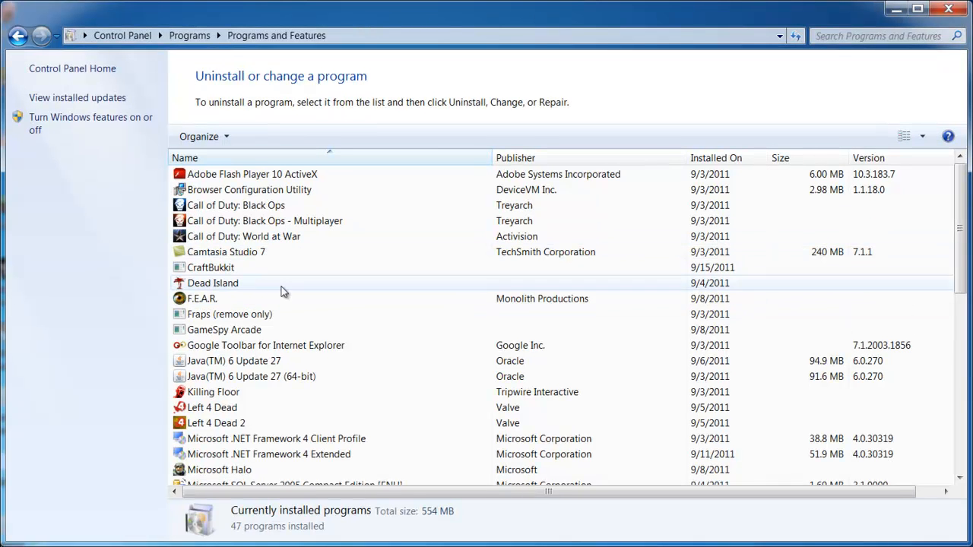
pyautogui.scroll(-2, 285, 313)
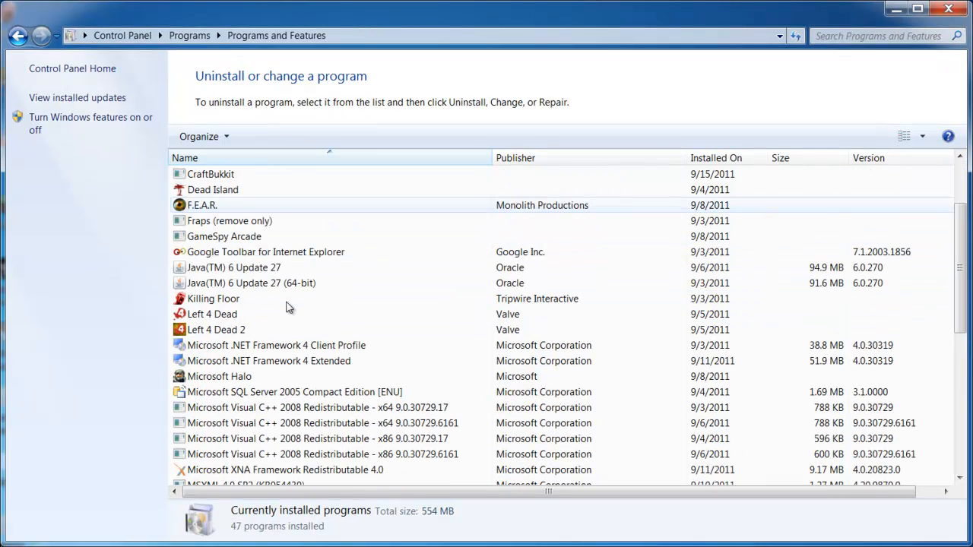
pyautogui.scroll(2, 273, 316)
pyautogui.scroll(-1, 262, 334)
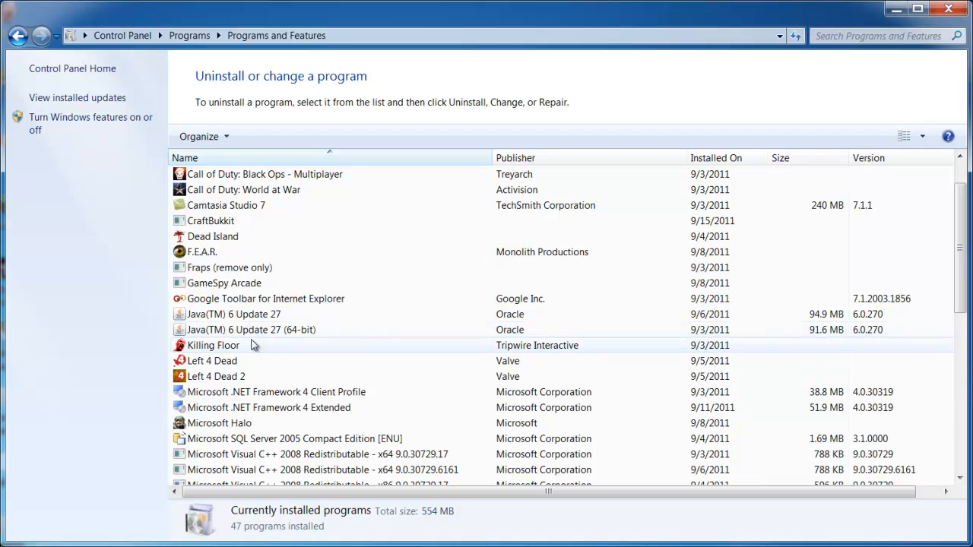
pyautogui.click(218, 318)
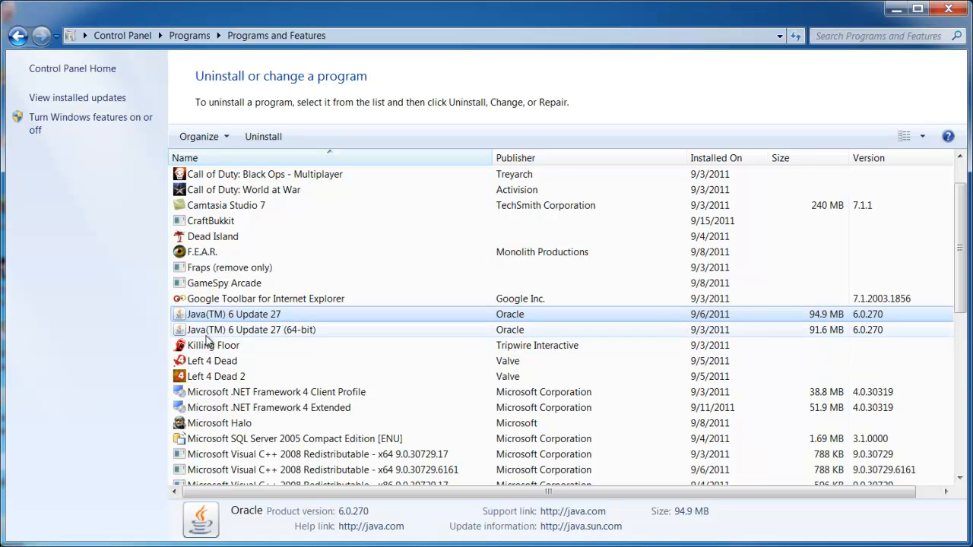
pyautogui.click(286, 334)
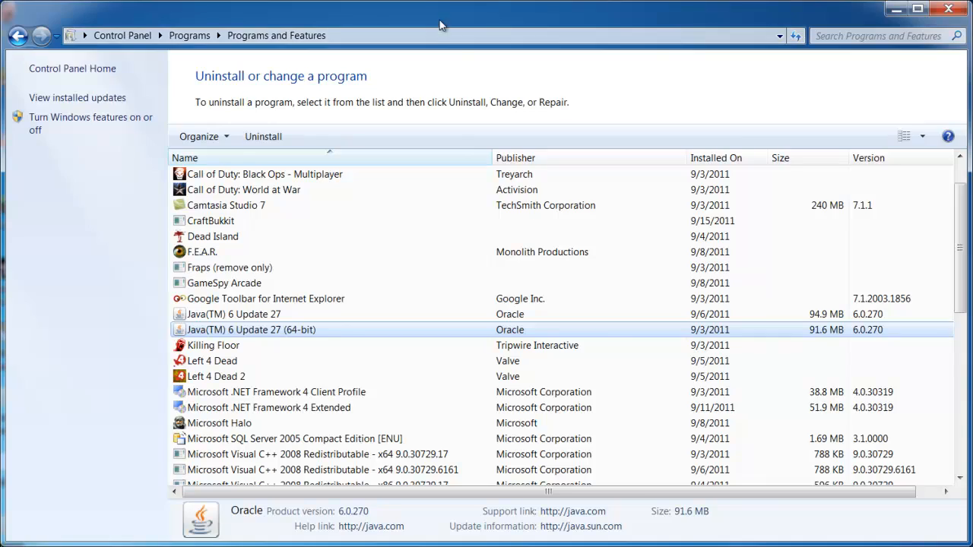
pyautogui.moveTo(445, 25); pyautogui.dragTo(258, 117)
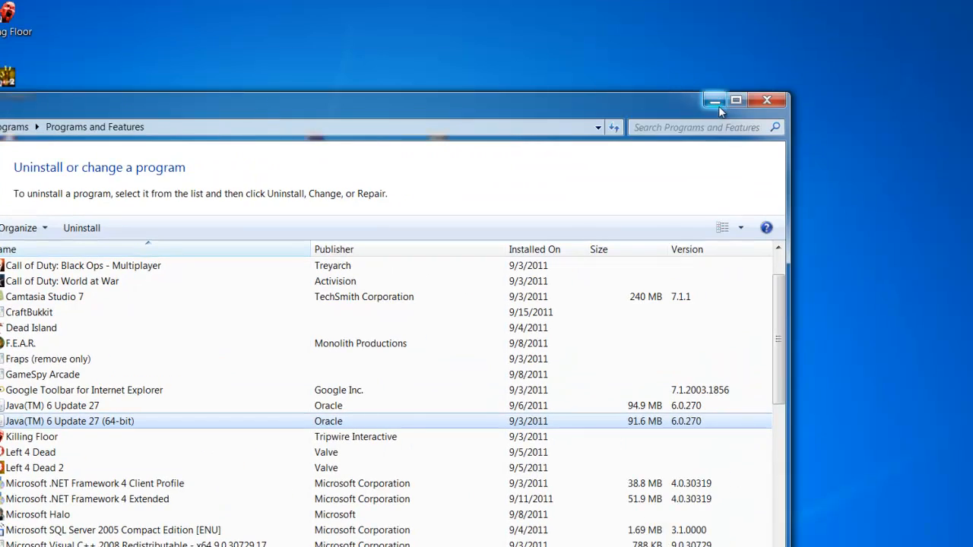
pyautogui.click(714, 101)
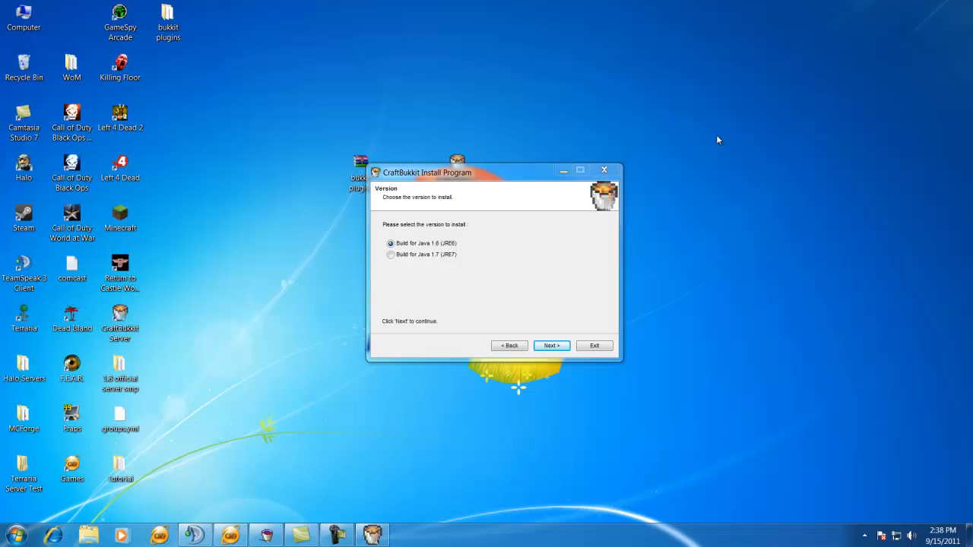
# Step: Continue the installation with the Java 1.6 (JRE6) build and agree to the license terms
pyautogui.moveTo(517, 175); pyautogui.dragTo(518, 177)
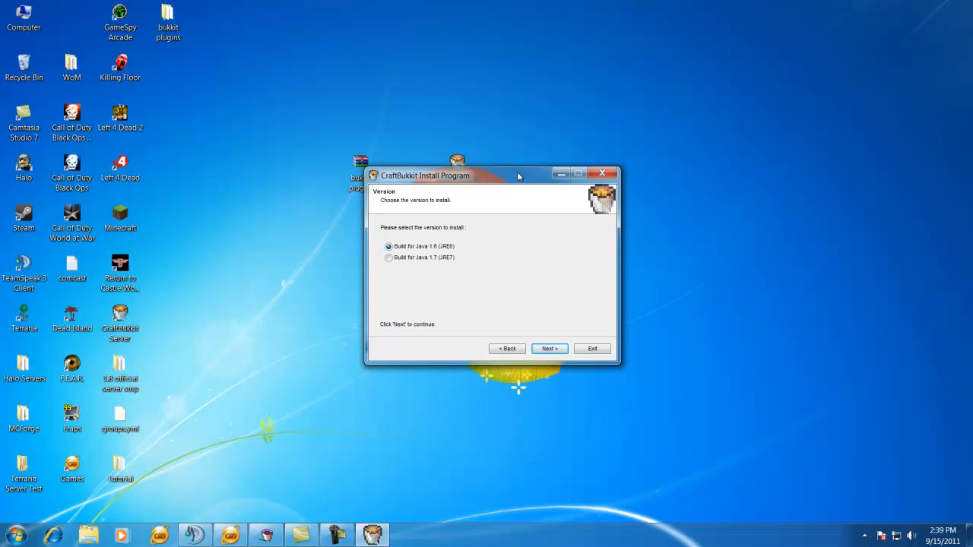
pyautogui.press('Return')
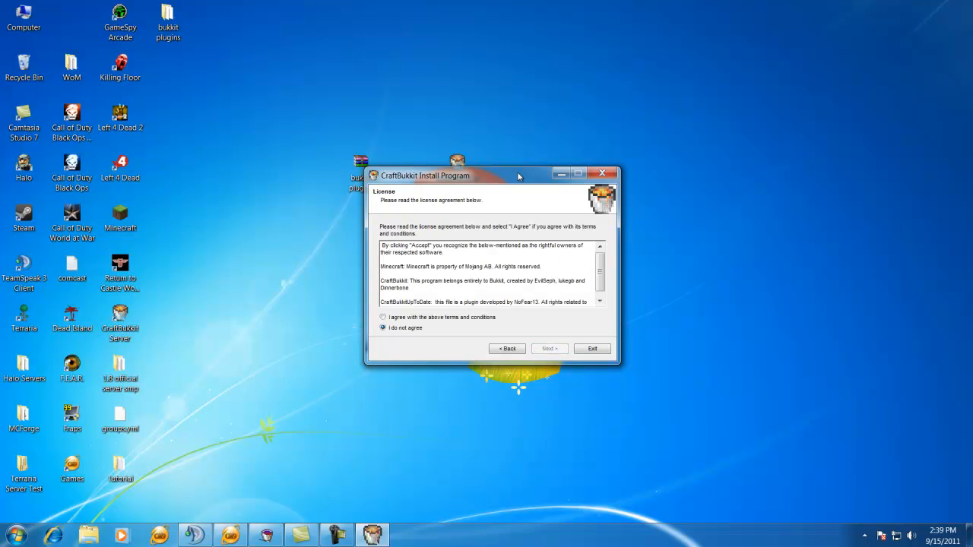
pyautogui.press('Up')
pyautogui.press('Return')
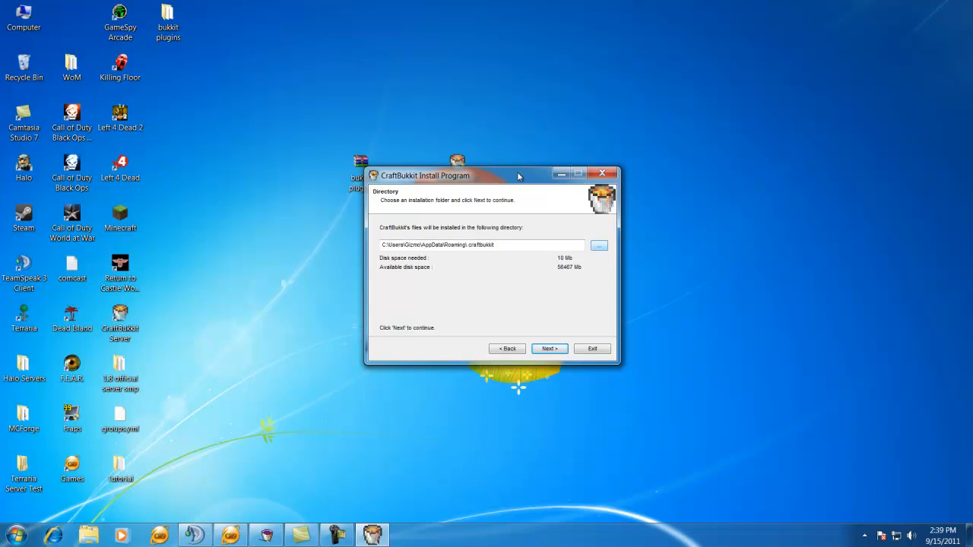
# Step: Browse Local Disk (C:) and New Volume (E:) for an alternative installation folder, and cancel the folder selection
pyautogui.click(599, 246)
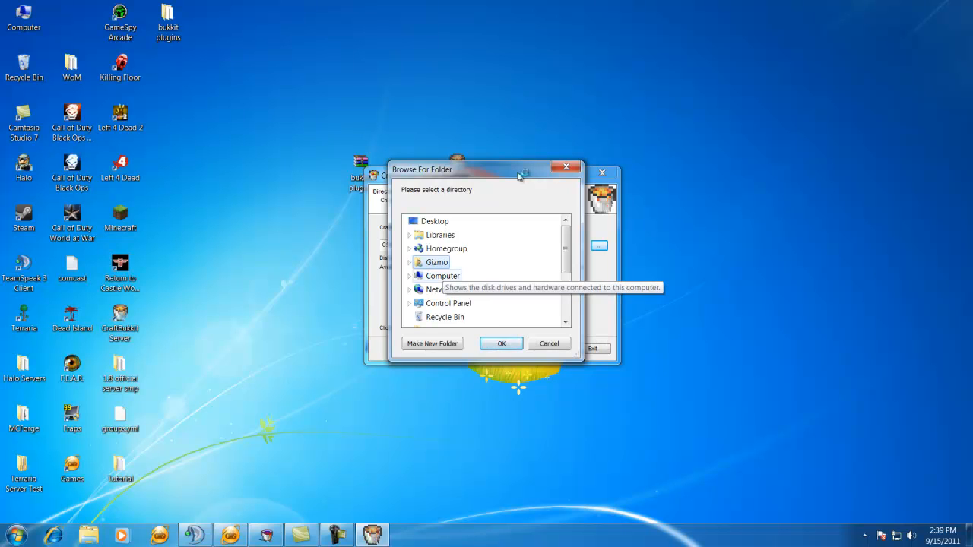
pyautogui.click(442, 276)
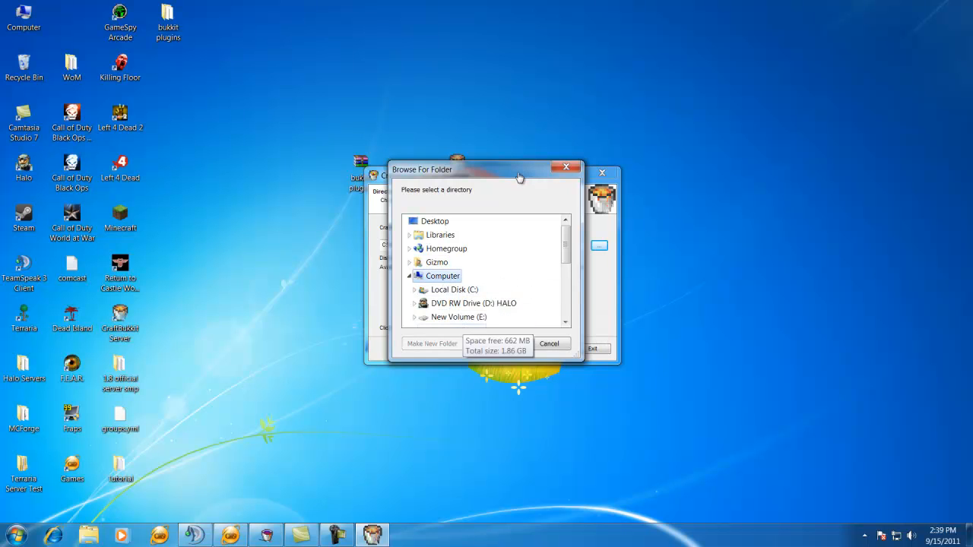
pyautogui.click(454, 289)
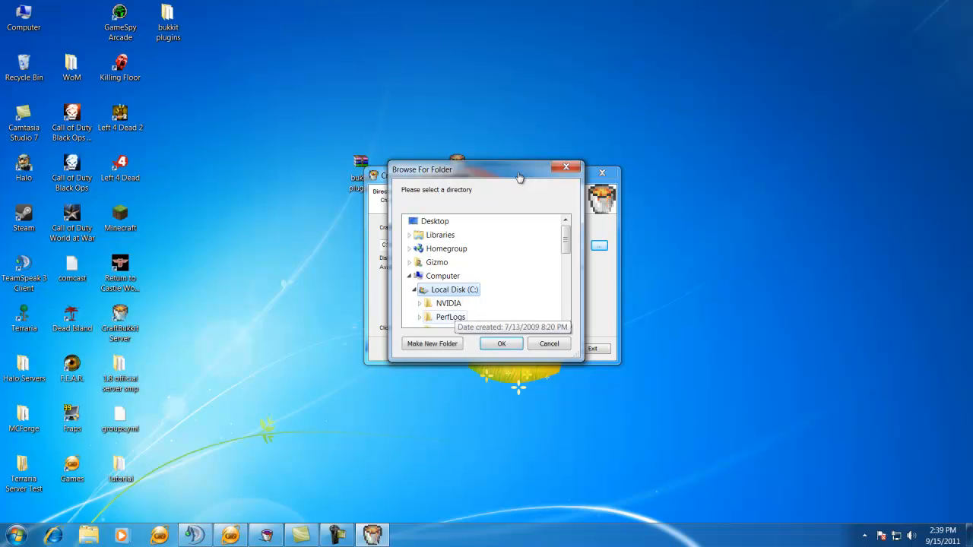
pyautogui.scroll(-1, 518, 177)
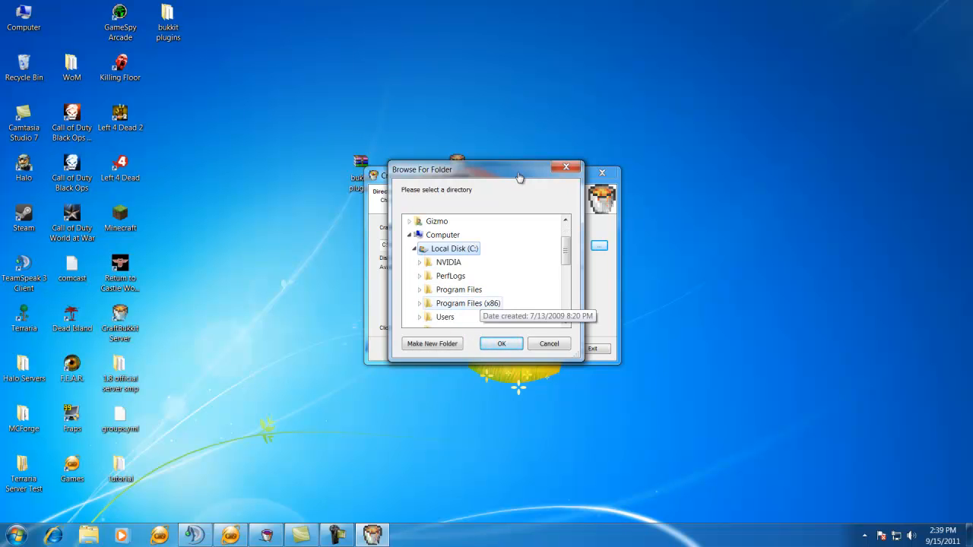
pyautogui.scroll(-1, 519, 177)
pyautogui.scroll(1, 519, 177)
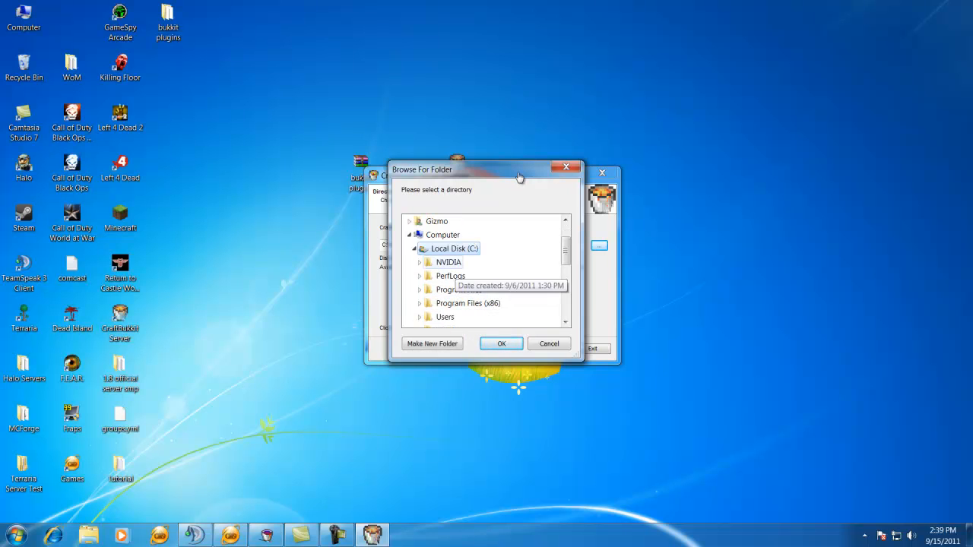
pyautogui.press('Up')
pyautogui.scroll(-2, 519, 177)
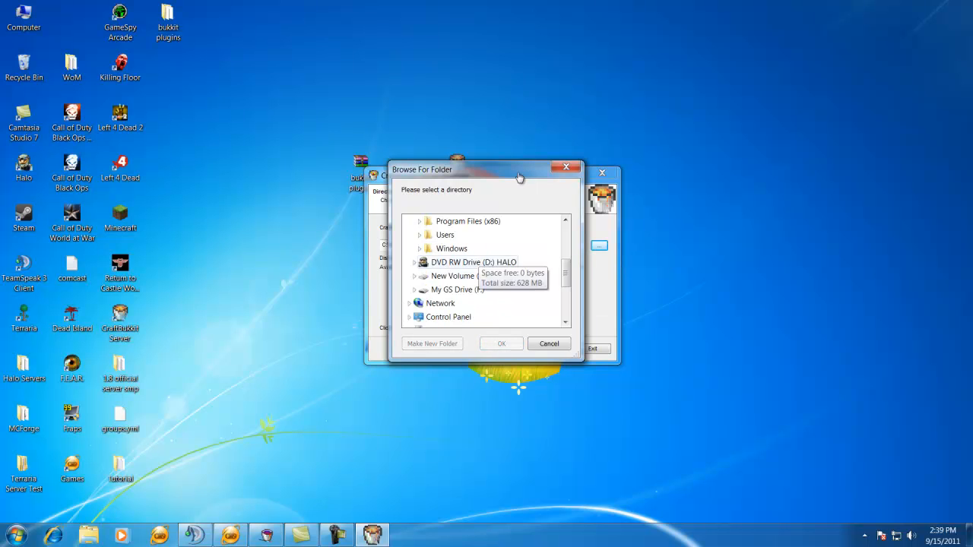
pyautogui.scroll(1, 519, 177)
pyautogui.press('Up')
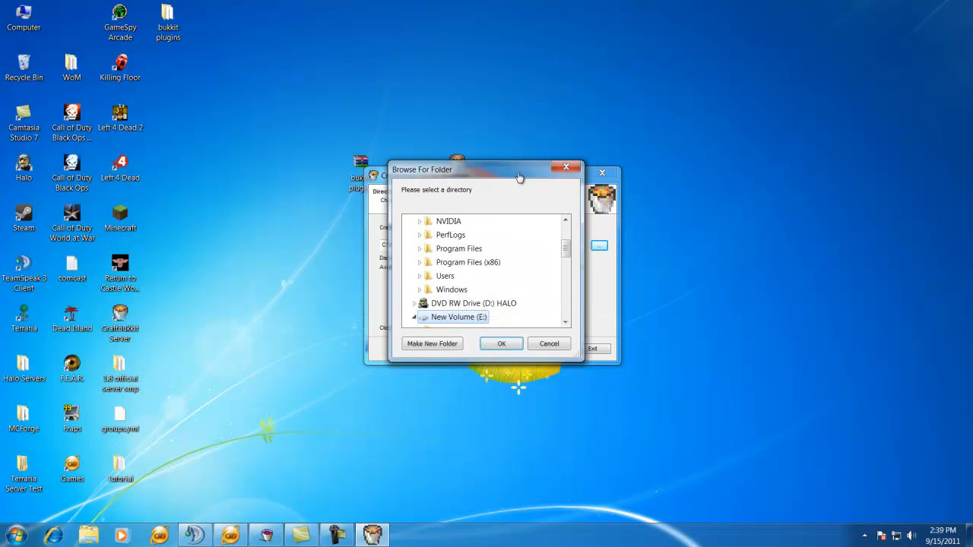
pyautogui.press('Escape')
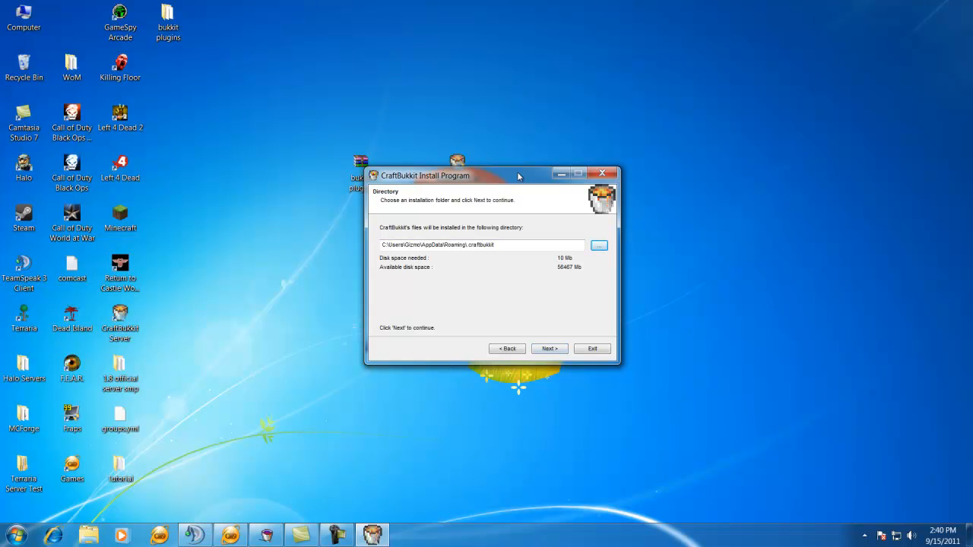
# Step: Exit the CraftBukkit installer without completing the installation
pyautogui.click(593, 349)
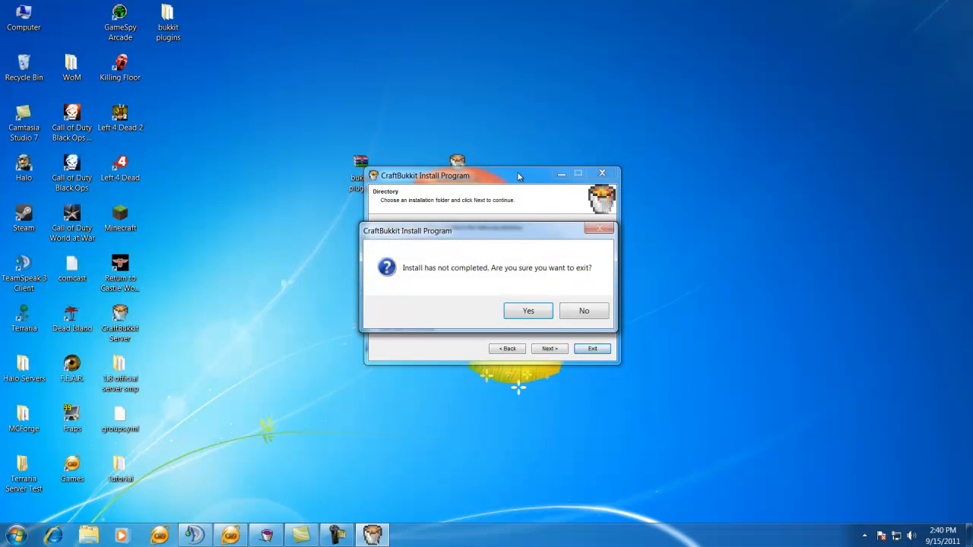
pyautogui.press('Return')
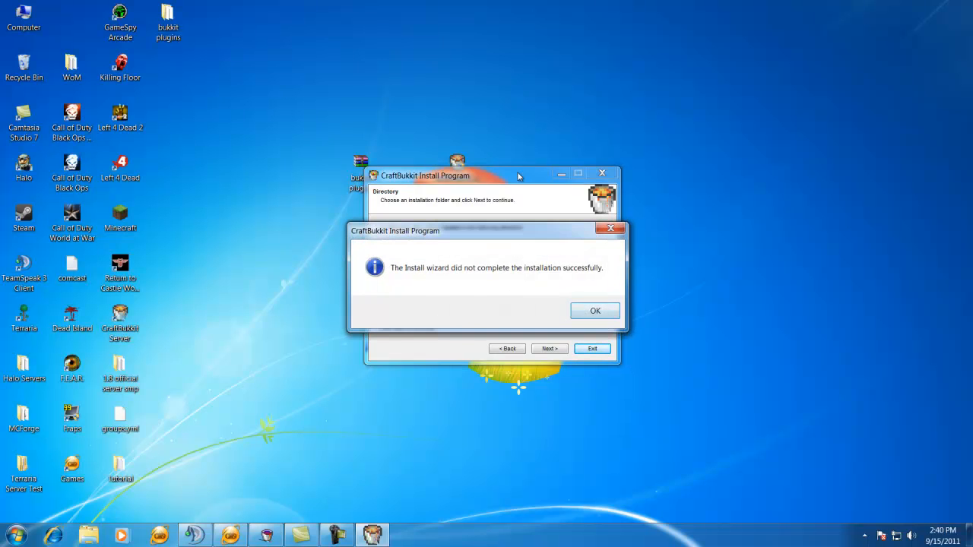
pyautogui.press('Return')
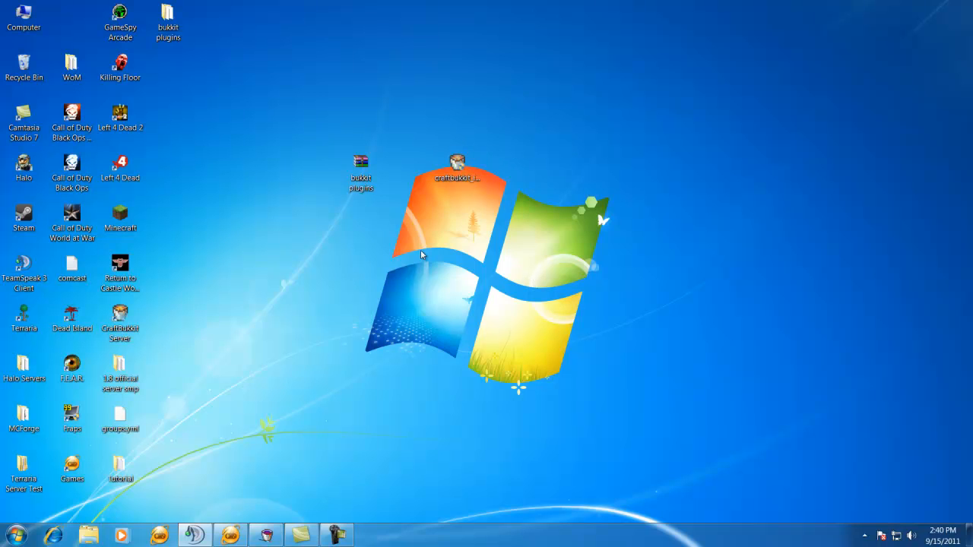
# Step: Open the New Volume (E:) drive in the file explorer
pyautogui.click(17, 536)
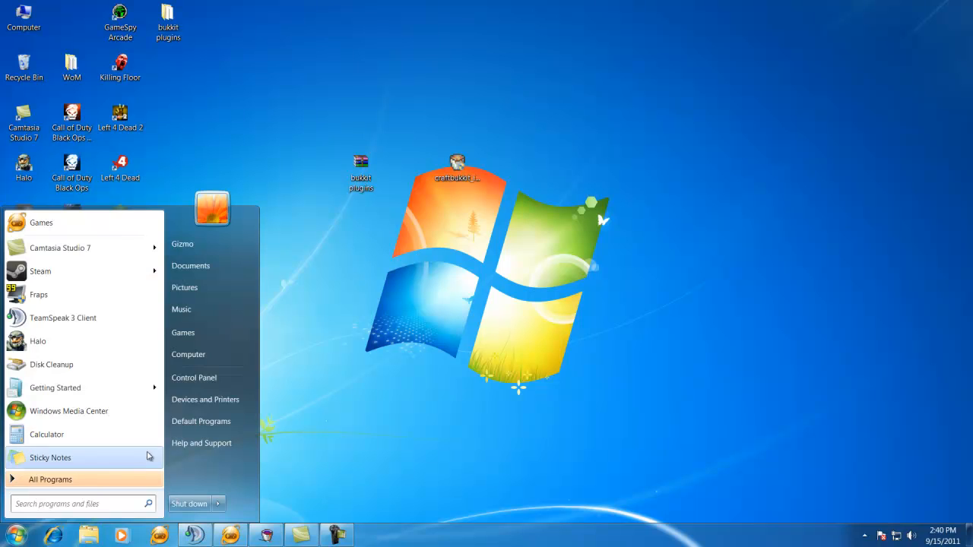
pyautogui.click(190, 354)
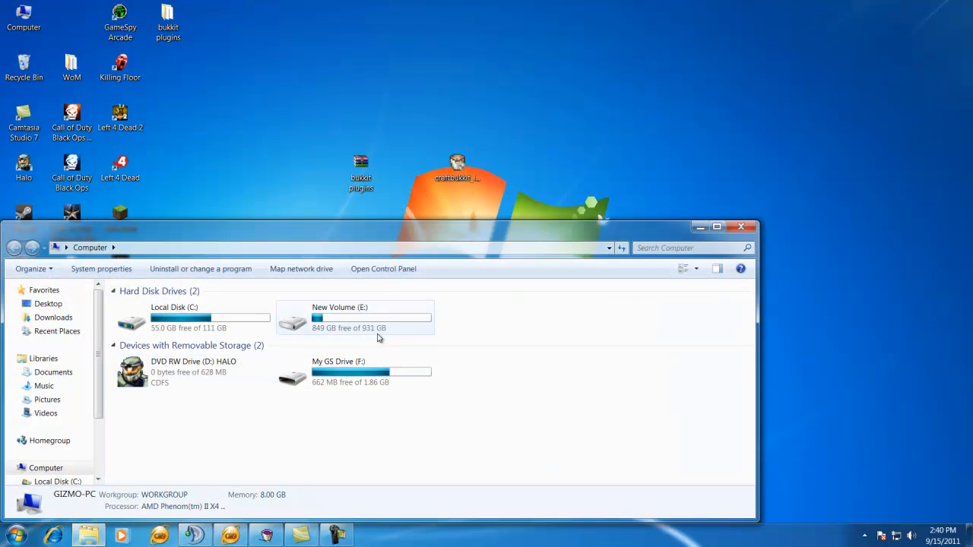
pyautogui.doubleClick(358, 322)
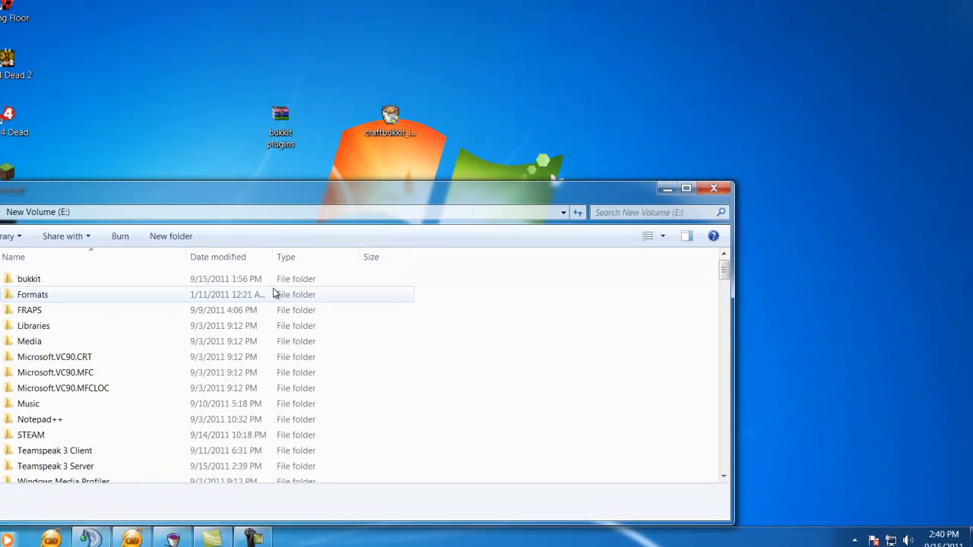
# Step: Open the bukkit folder on the New Volume (E:) drive
pyautogui.moveTo(278, 194); pyautogui.dragTo(510, 141)
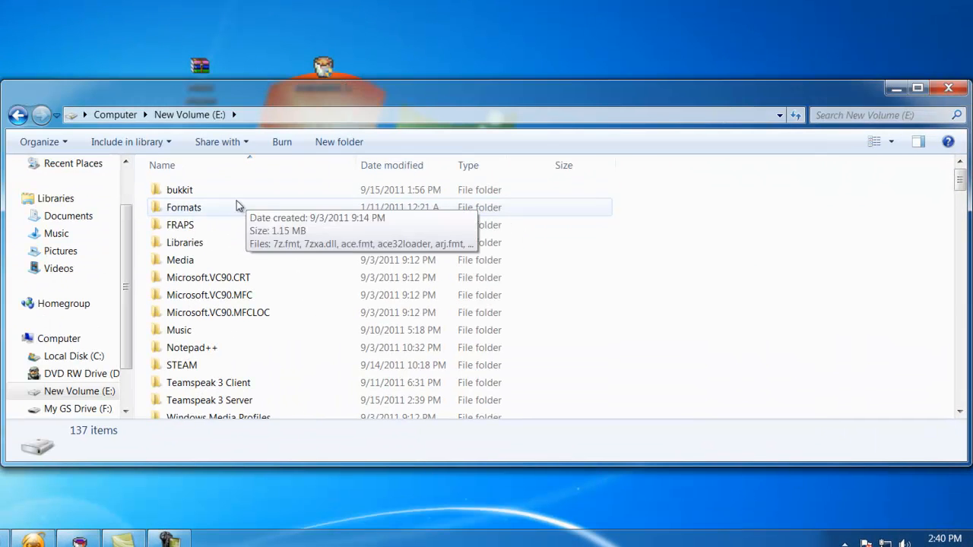
pyautogui.click(190, 194)
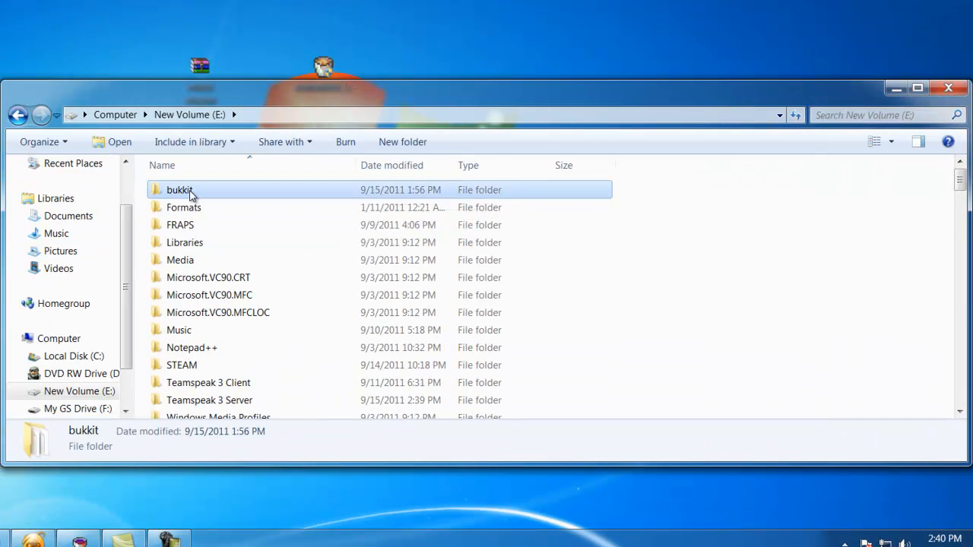
pyautogui.doubleClick(190, 194)
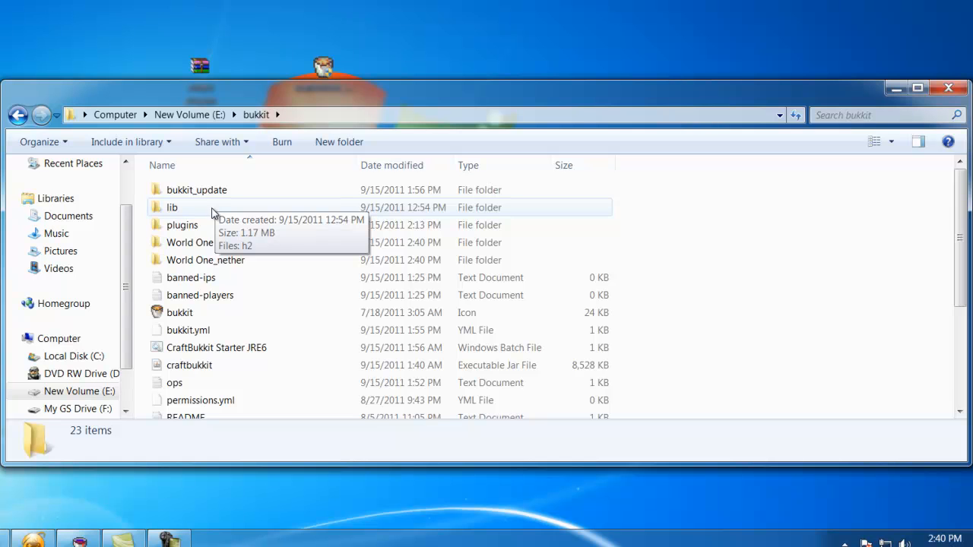
# Step: Find server.properties in the bukkit folder and open it for editing in Notepad++
pyautogui.scroll(-3, 216, 211)
pyautogui.scroll(3, 215, 214)
pyautogui.scroll(-3, 213, 215)
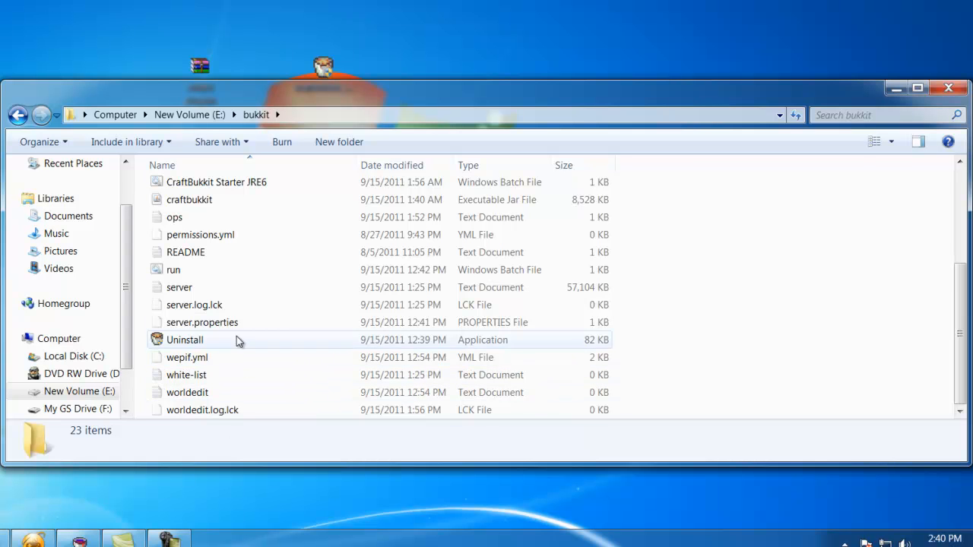
pyautogui.scroll(2, 237, 334)
pyautogui.scroll(2, 237, 332)
pyautogui.scroll(-3, 237, 333)
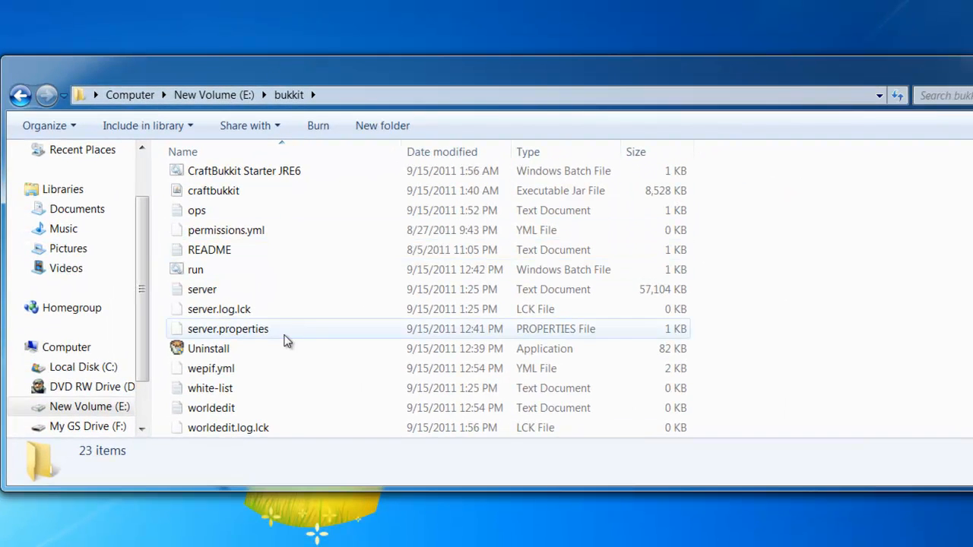
pyautogui.click(256, 329)
pyautogui.rightClick(256, 329)
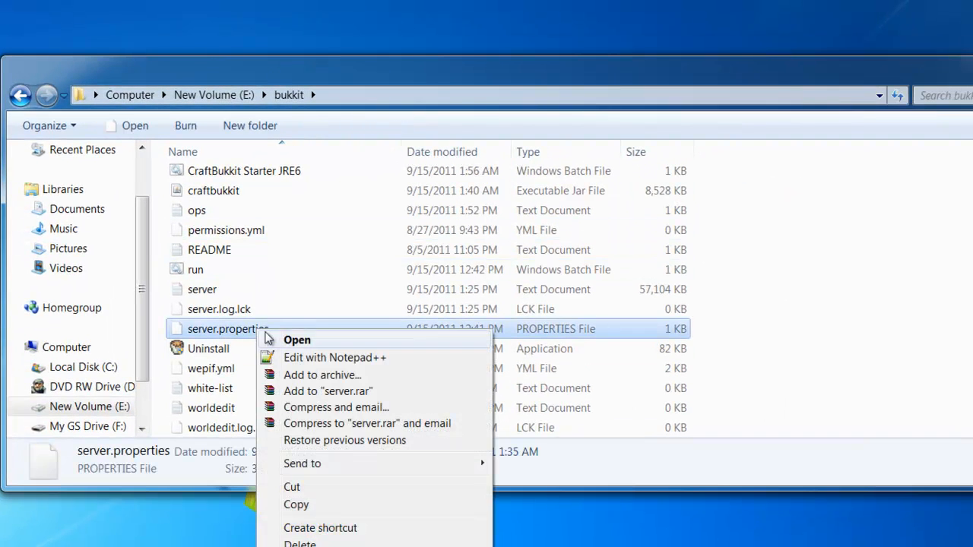
pyautogui.click(335, 357)
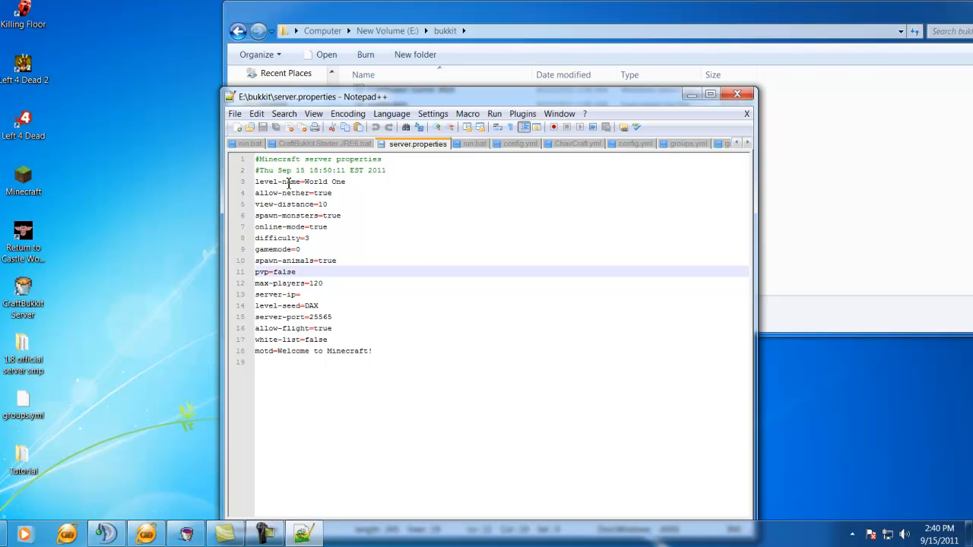
# Step: Locate the World One folder in the bukkit folder to match it with the level-name setting
pyautogui.moveTo(428, 100); pyautogui.dragTo(377, 244)
pyautogui.click(414, 116)
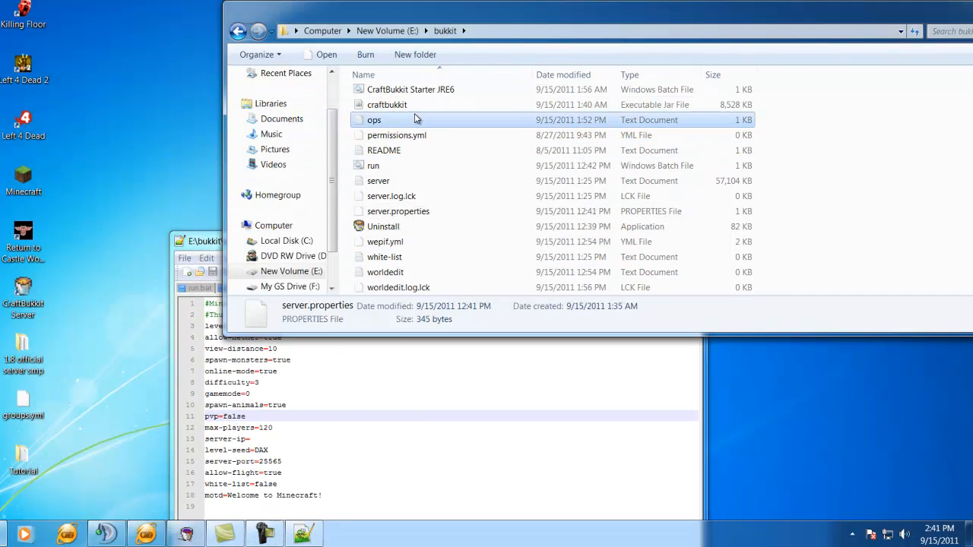
pyautogui.scroll(3, 417, 118)
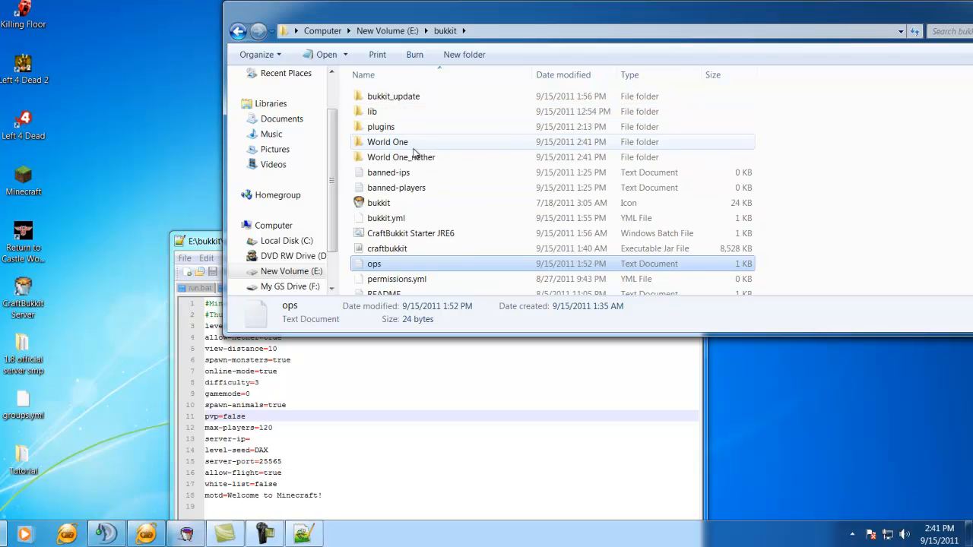
pyautogui.click(412, 147)
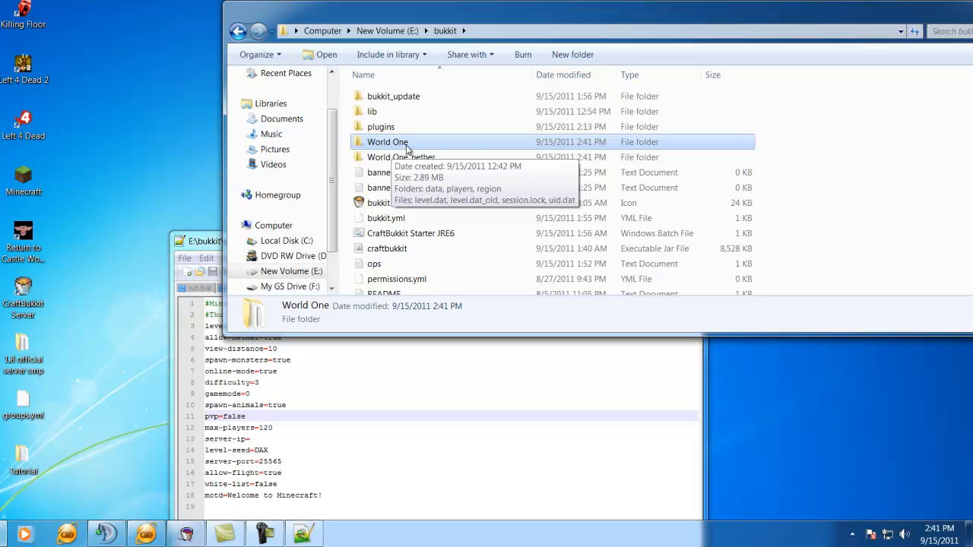
pyautogui.hotkey('alt', 'Tab')
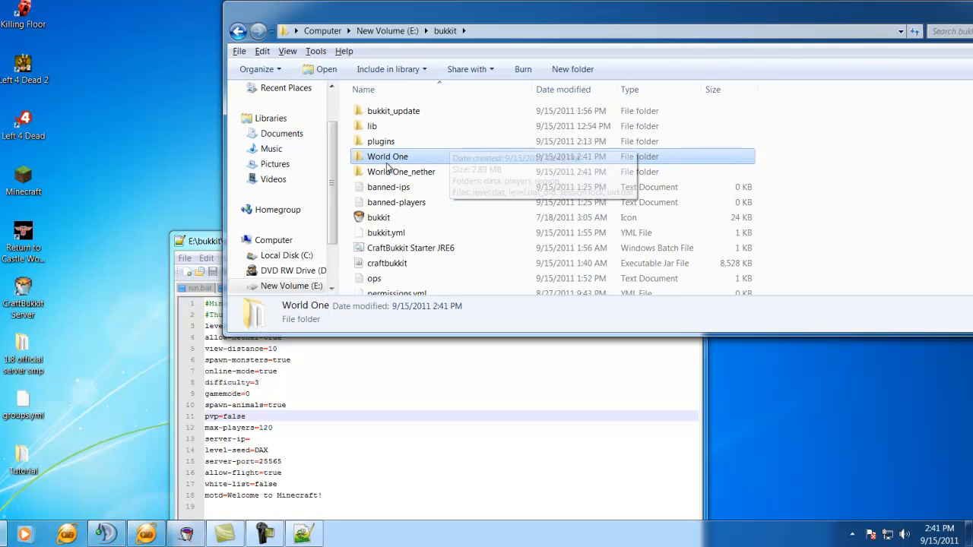
# Step: Review the level-name, online-mode, difficulty and gamemode settings in server.properties
pyautogui.moveTo(373, 248); pyautogui.dragTo(404, 185)
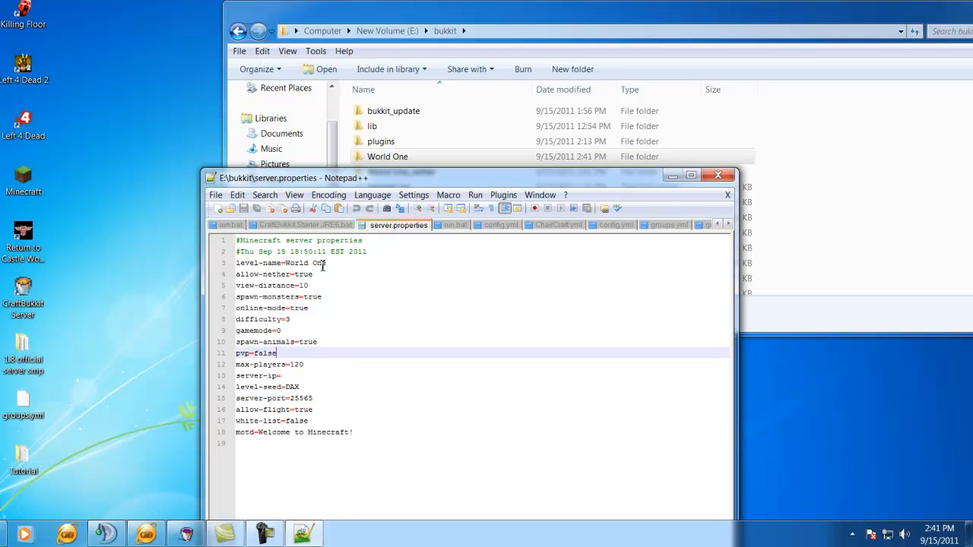
pyautogui.moveTo(372, 186); pyautogui.dragTo(388, 72)
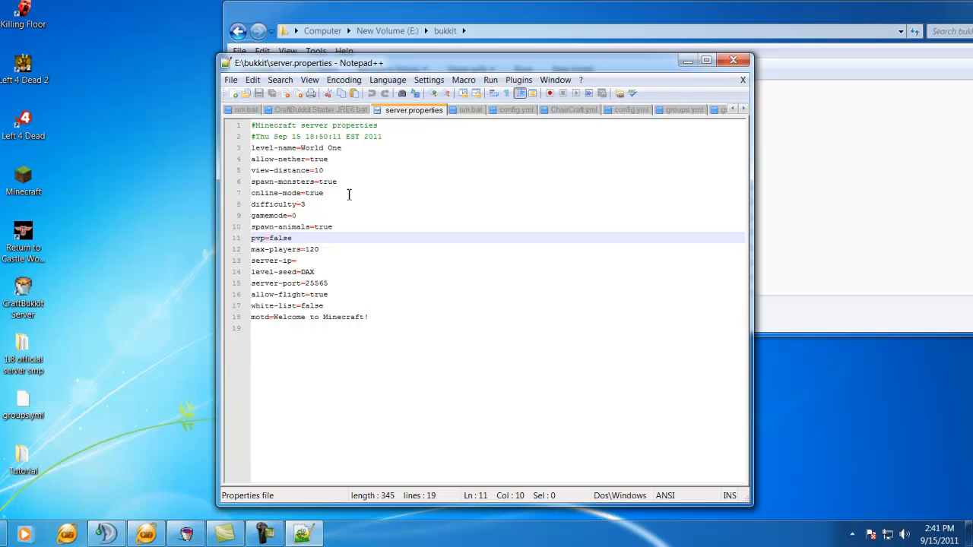
pyautogui.click(351, 195)
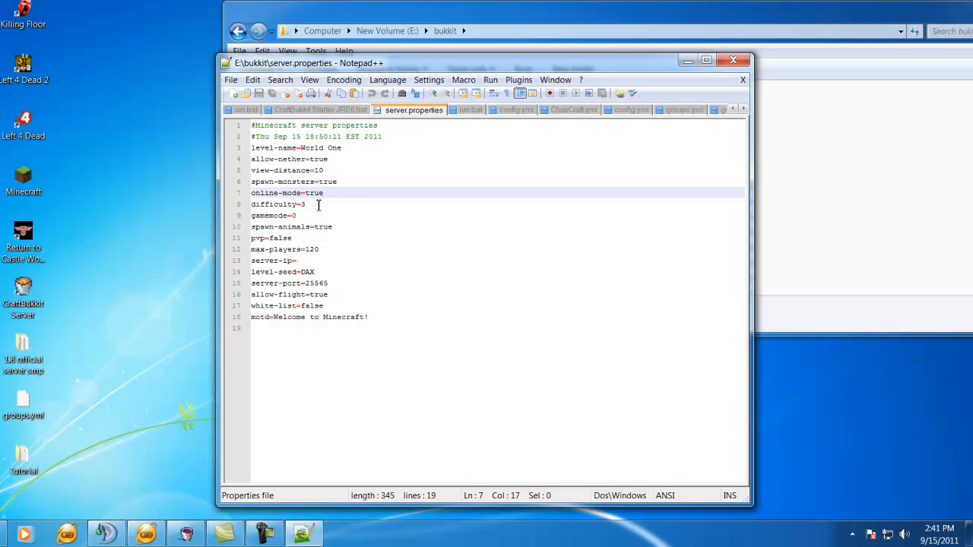
pyautogui.moveTo(318, 206); pyautogui.dragTo(309, 219)
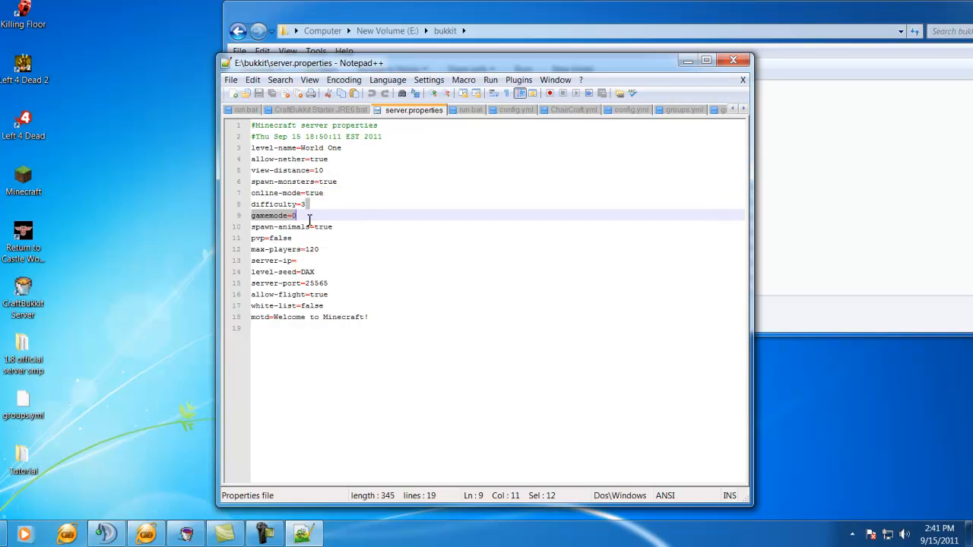
pyautogui.click(309, 219)
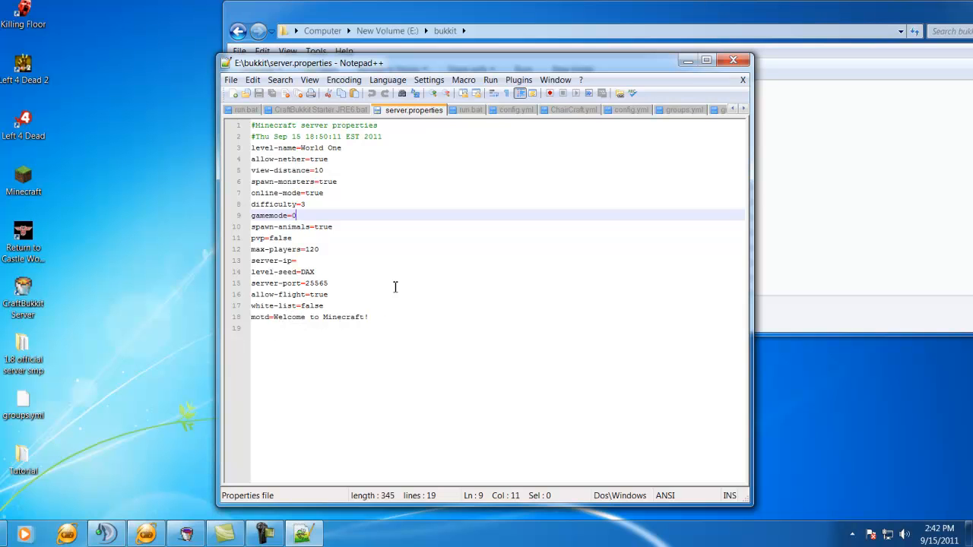
# Step: Close server.properties and select the run batch file in the bukkit folder
pyautogui.moveTo(514, 69); pyautogui.dragTo(315, 119)
pyautogui.click(540, 115)
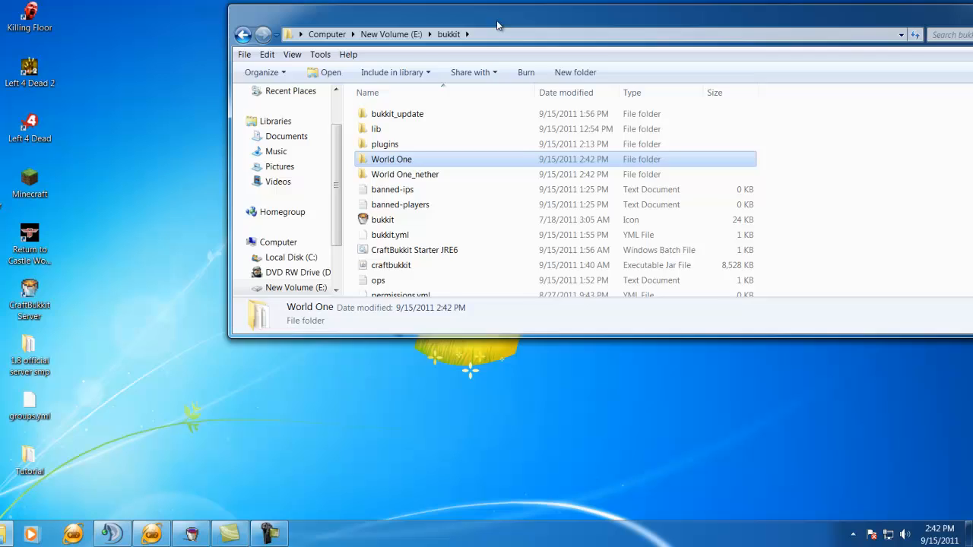
pyautogui.moveTo(498, 26); pyautogui.dragTo(441, 82)
pyautogui.scroll(-3, 437, 238)
pyautogui.scroll(3, 437, 238)
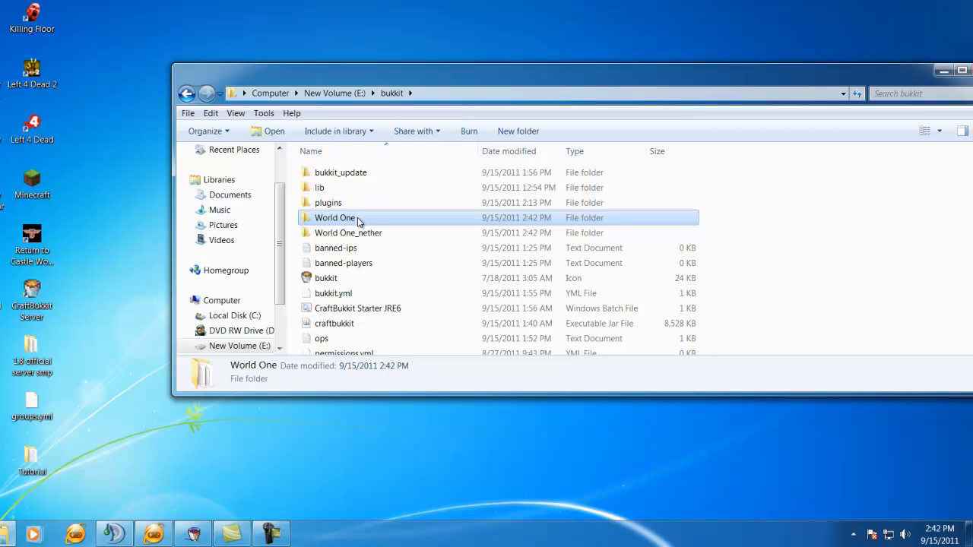
pyautogui.moveTo(359, 221)
pyautogui.scroll(-4, 359, 221)
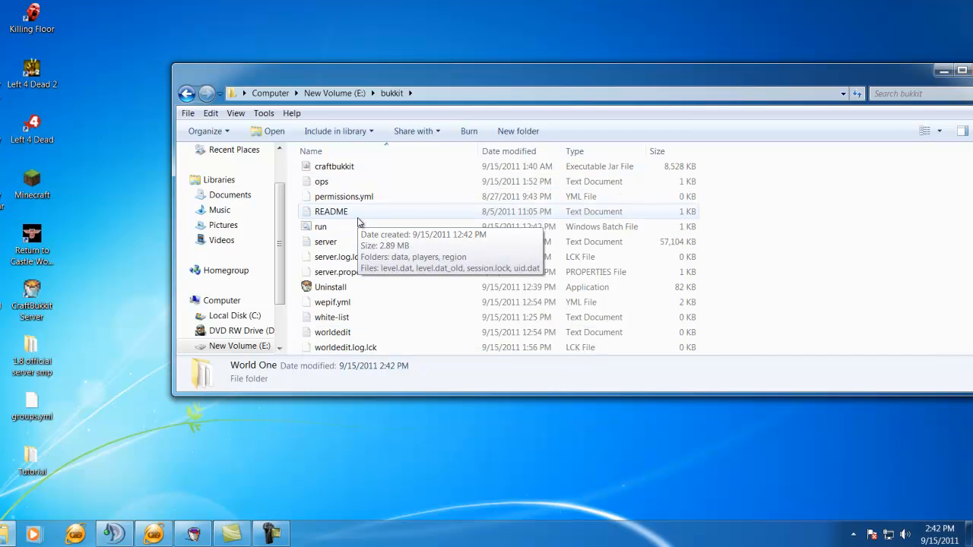
pyautogui.moveTo(382, 85); pyautogui.dragTo(373, 85)
pyautogui.click(315, 231)
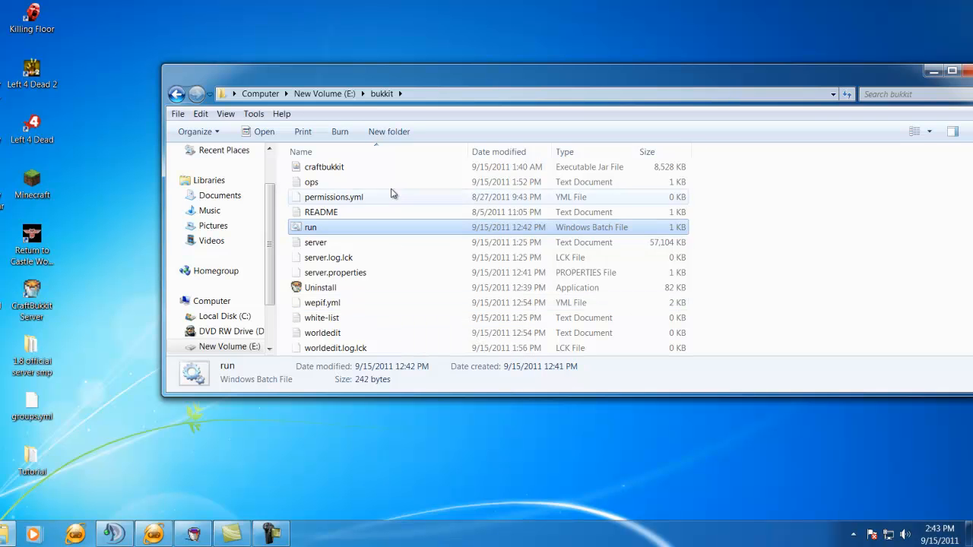
# Step: Create a new text document in the bukkit folder, keeping its default name, and open it in Notepad
pyautogui.moveTo(414, 77); pyautogui.dragTo(257, 39)
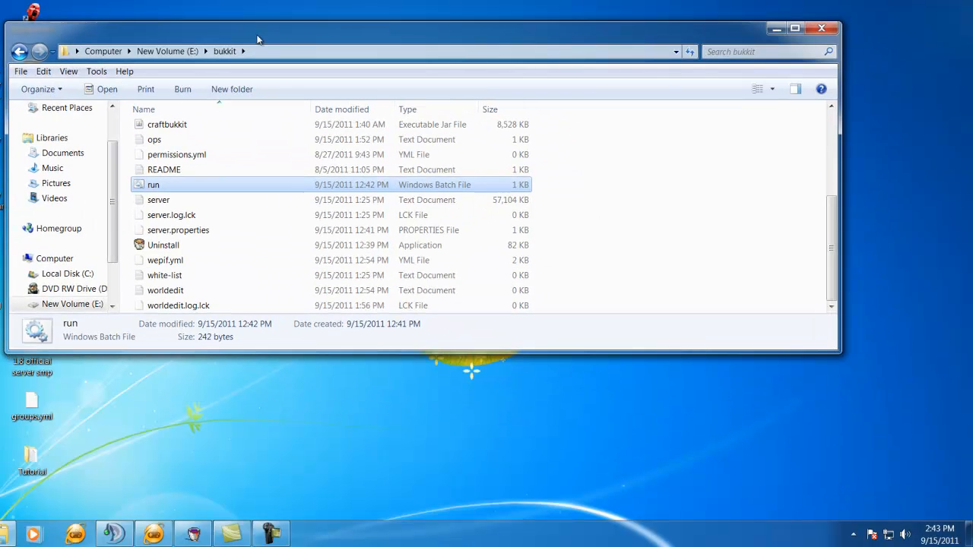
pyautogui.rightClick(641, 278)
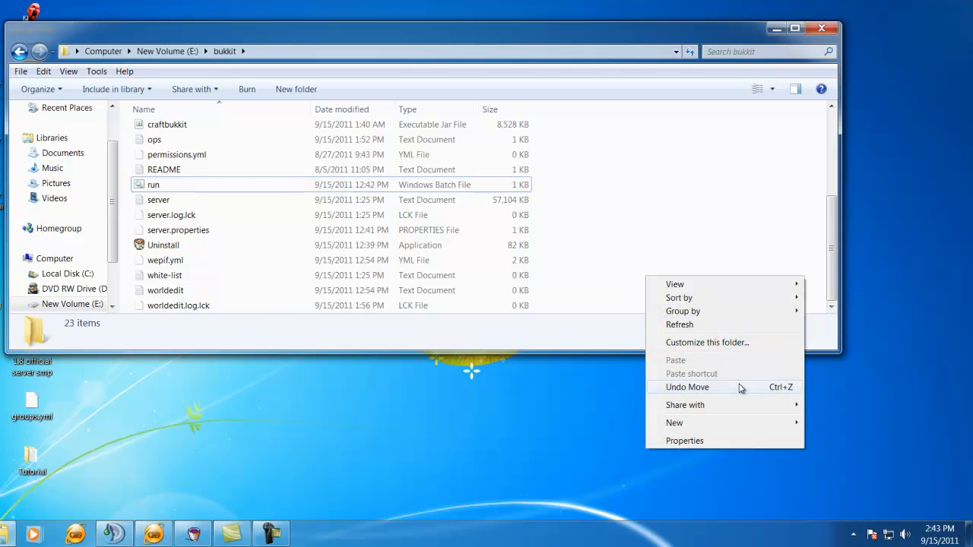
pyautogui.moveTo(706, 428)
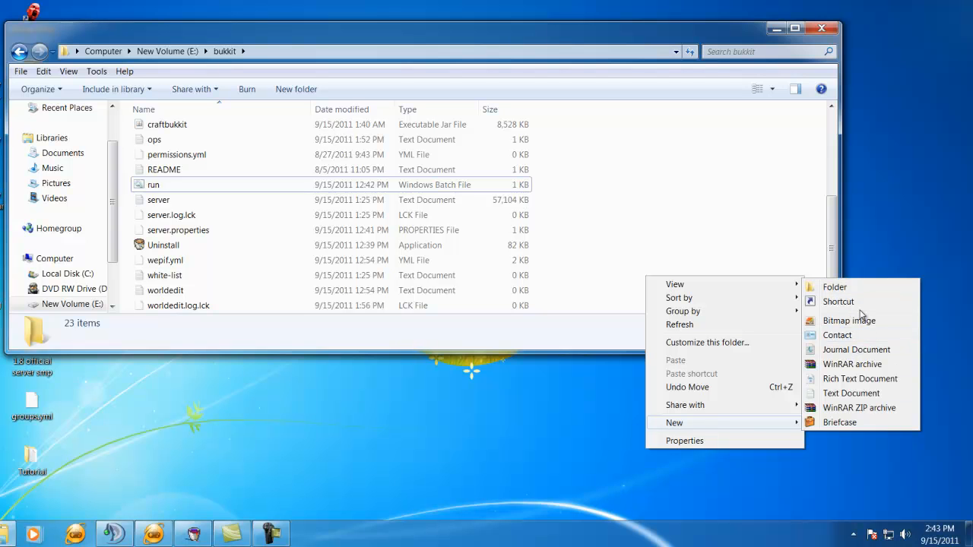
pyautogui.click(872, 394)
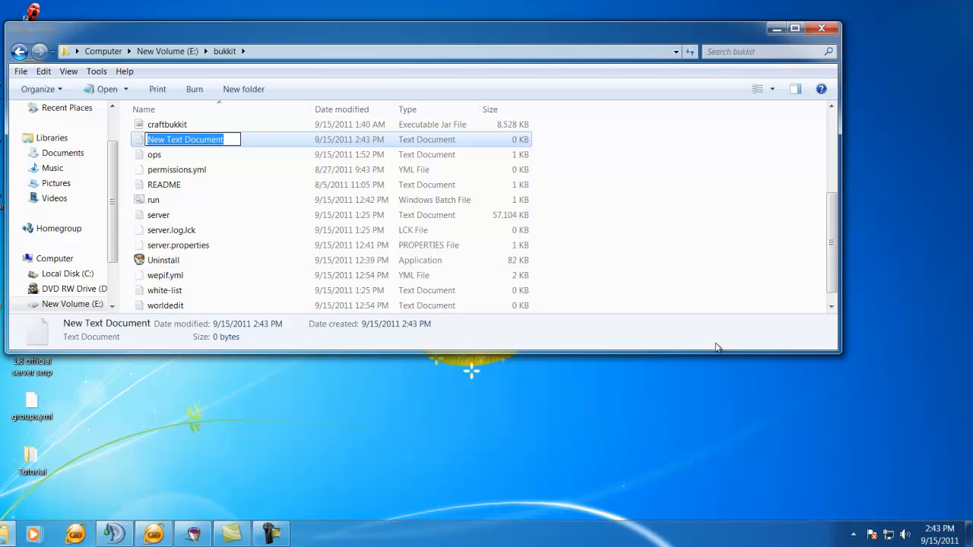
pyautogui.moveTo(384, 42); pyautogui.dragTo(502, 102)
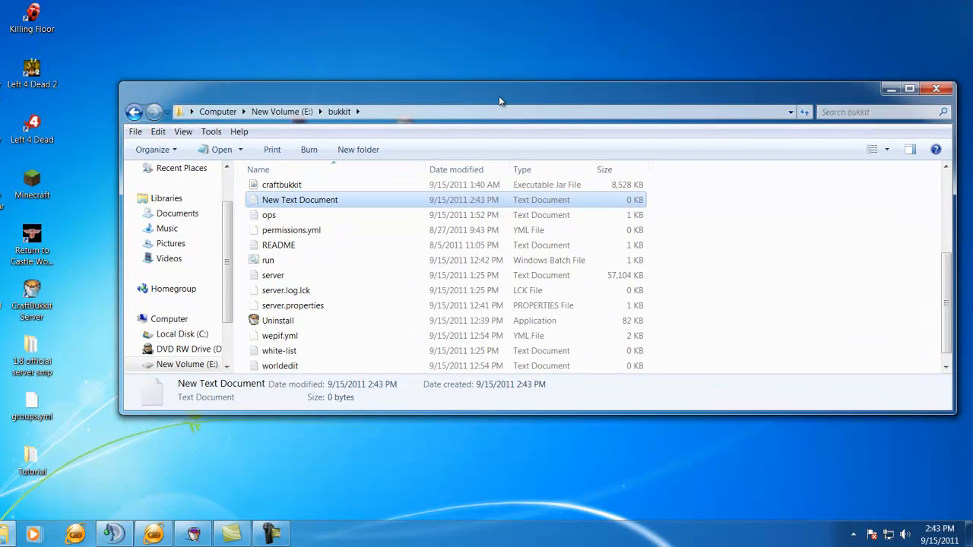
pyautogui.doubleClick(306, 204)
pyautogui.moveTo(278, 37); pyautogui.dragTo(549, 162)
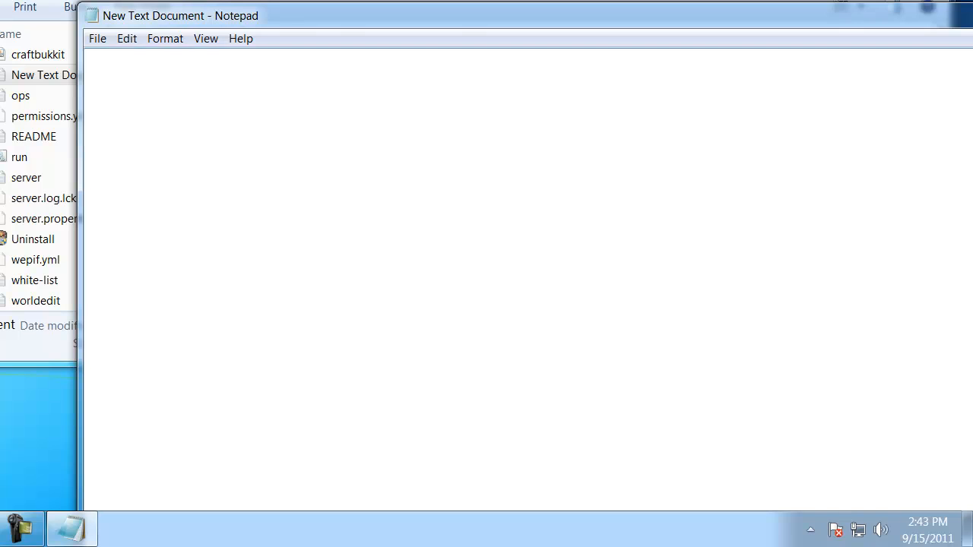
pyautogui.moveTo(294, 0); pyautogui.dragTo(390, 0)
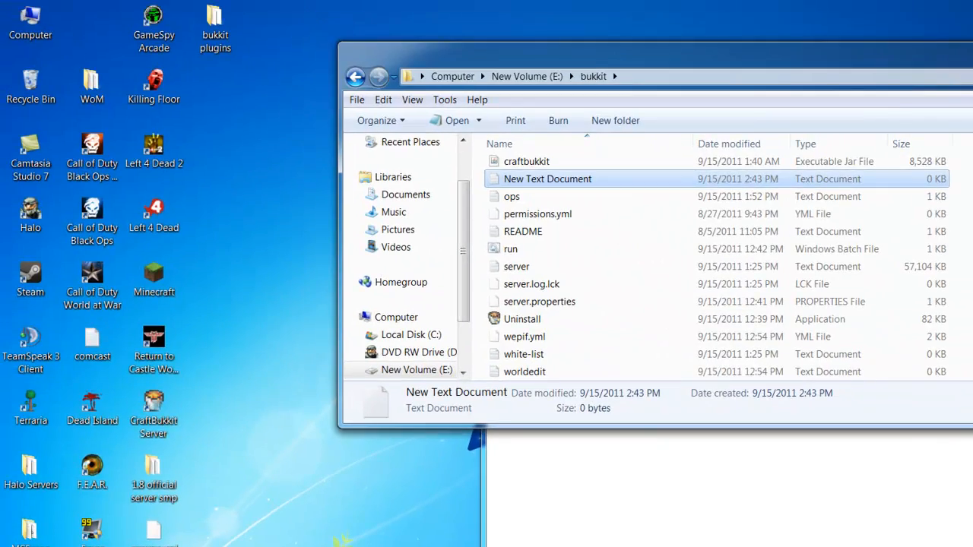
# Step: Open the run.bat text document from the desktop's Tutorial folder and look through its launch codes for each Java version
pyautogui.doubleClick(57, 488)
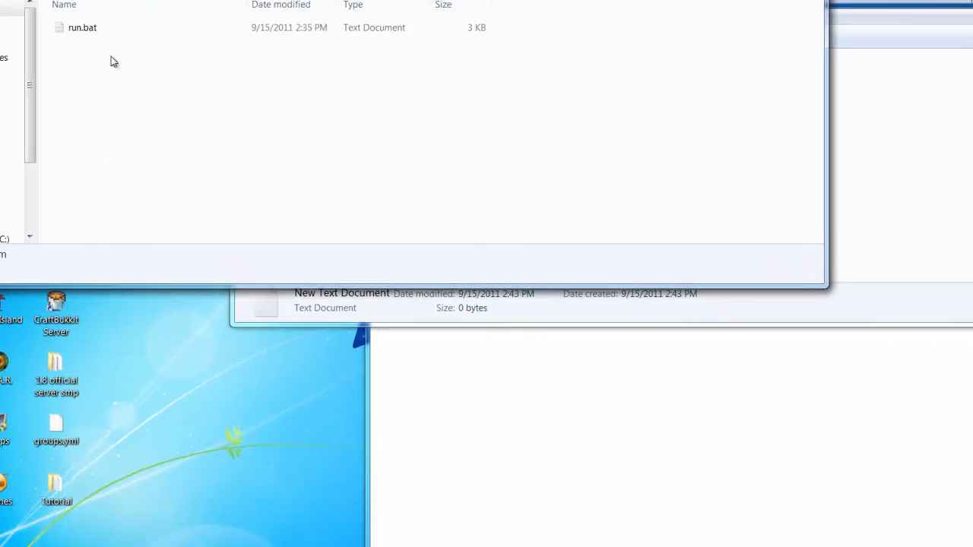
pyautogui.doubleClick(82, 28)
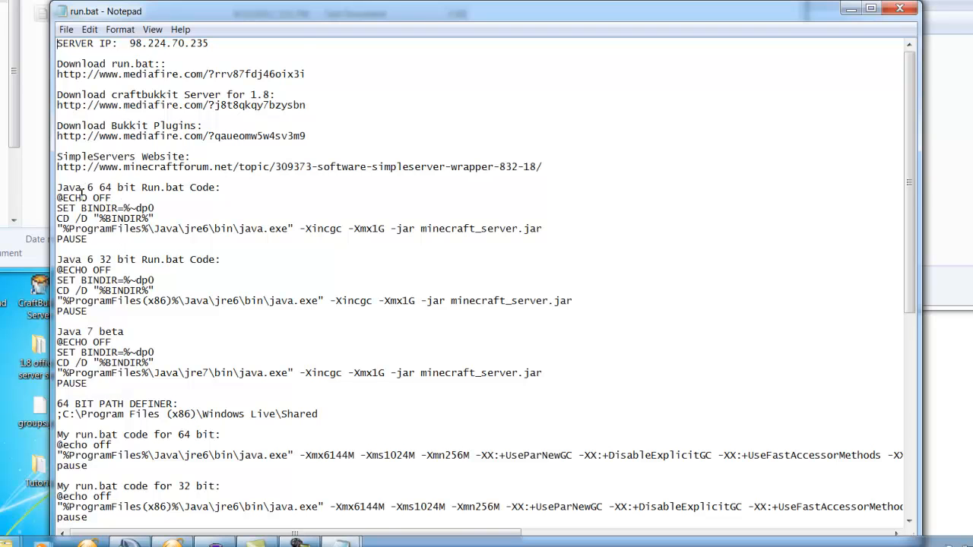
pyautogui.scroll(-1, 100, 185)
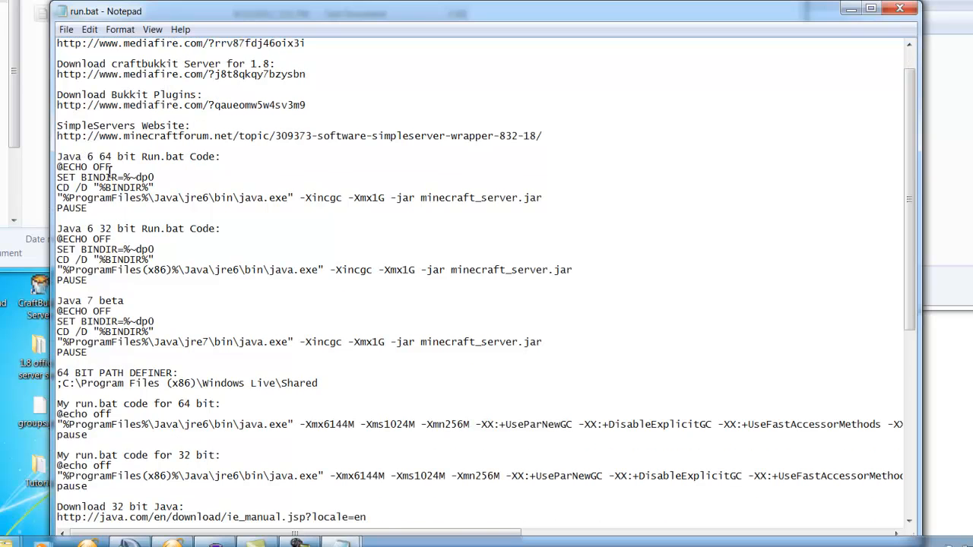
pyautogui.scroll(-1, 119, 167)
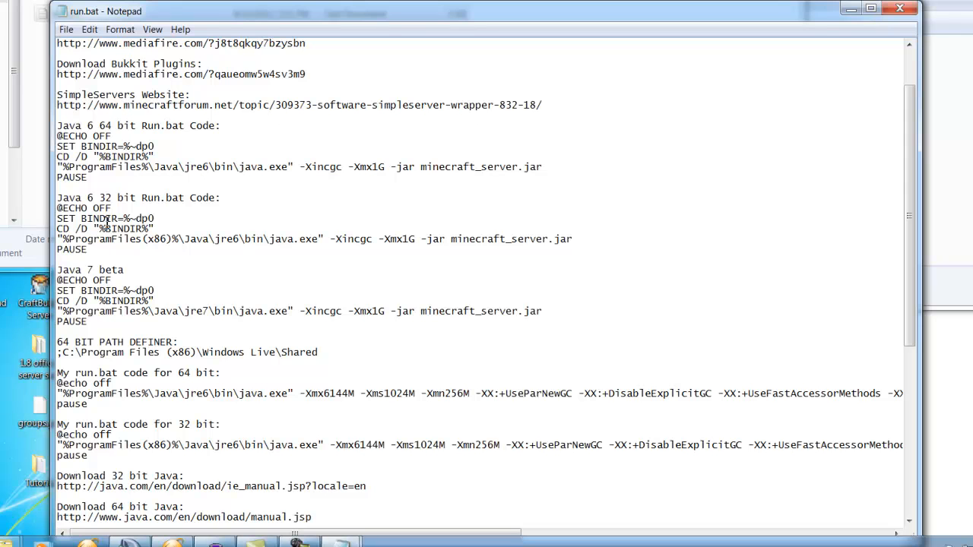
pyautogui.scroll(-1, 105, 222)
pyautogui.scroll(2, 103, 219)
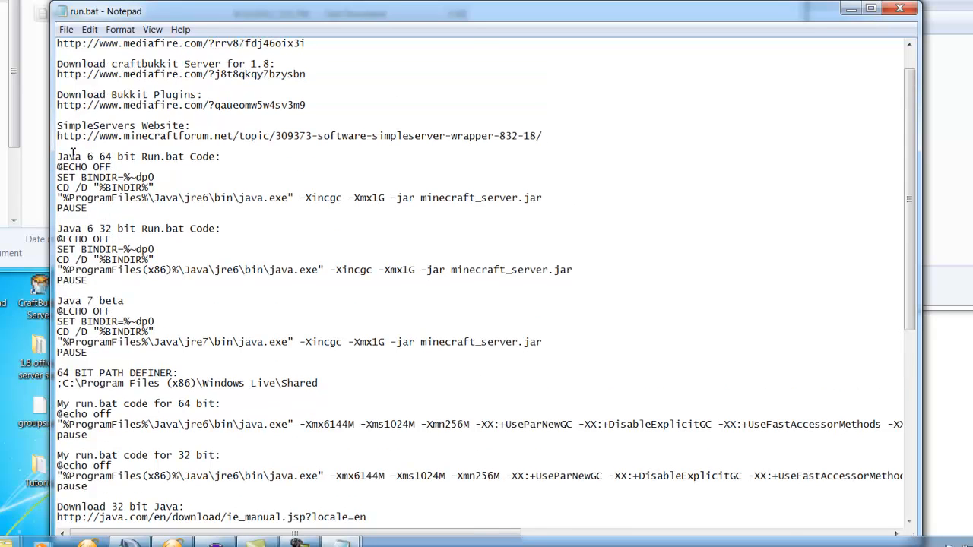
pyautogui.moveTo(58, 167); pyautogui.dragTo(88, 208)
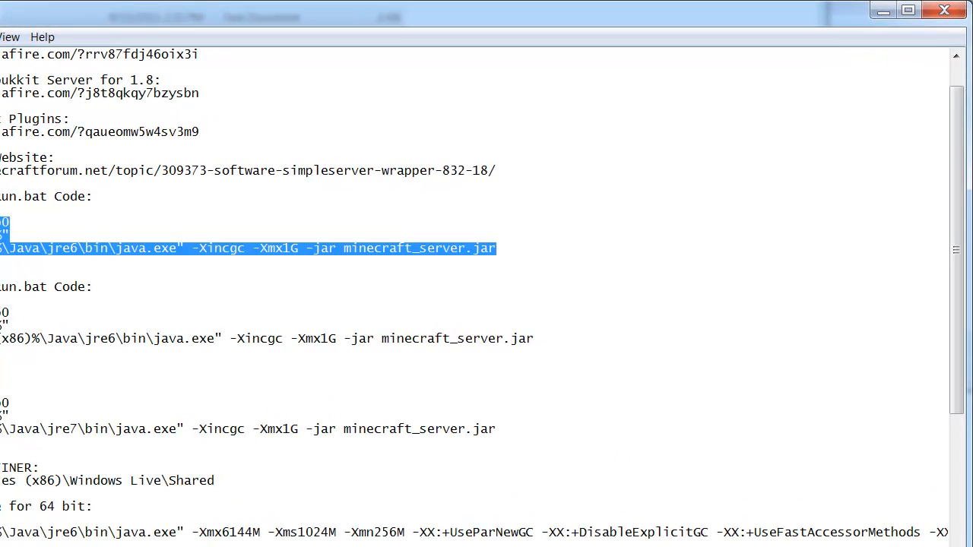
pyautogui.rightClick(2, 237)
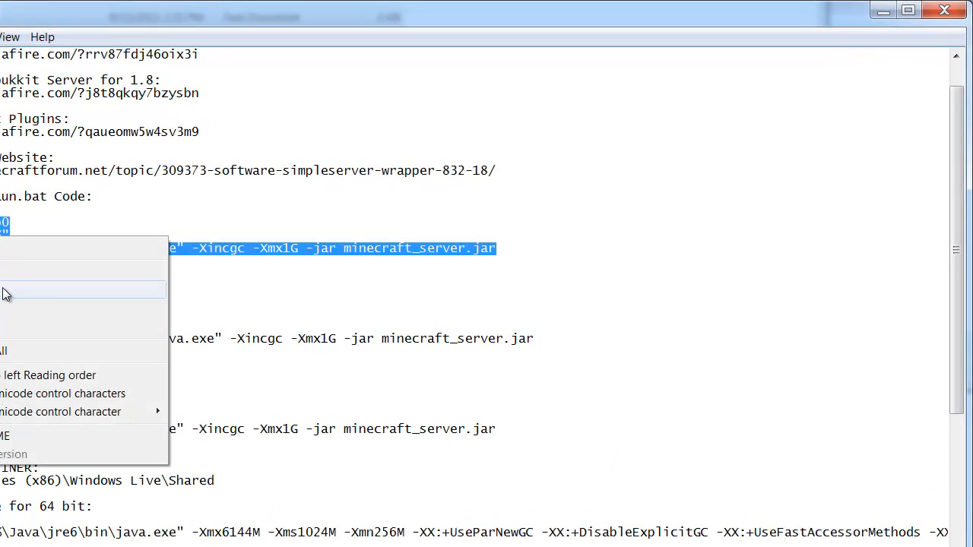
pyautogui.click(7, 291)
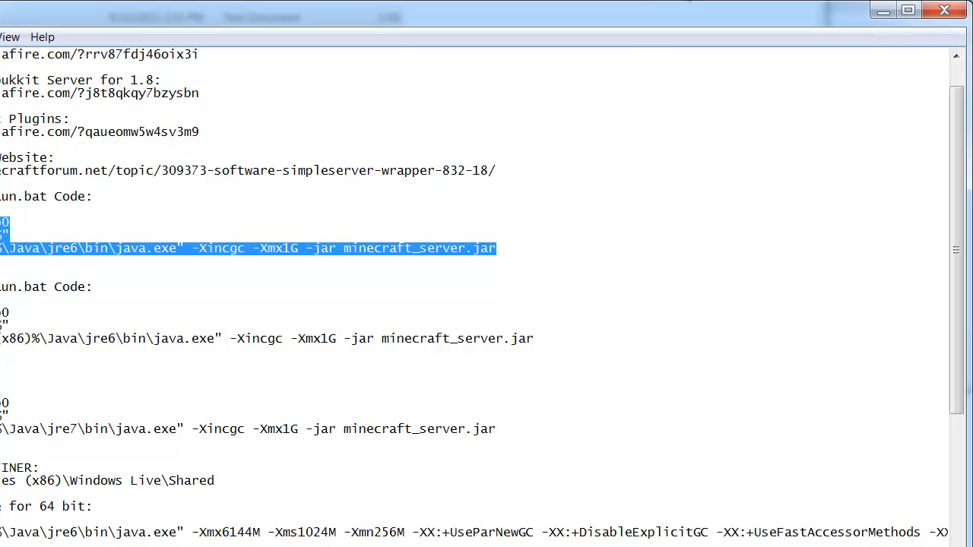
# Step: Close the source text document and the Tutorial folder, and paste the copied Java 6 launch code into the blank New Text Document
pyautogui.moveTo(661, 20); pyautogui.dragTo(232, 176)
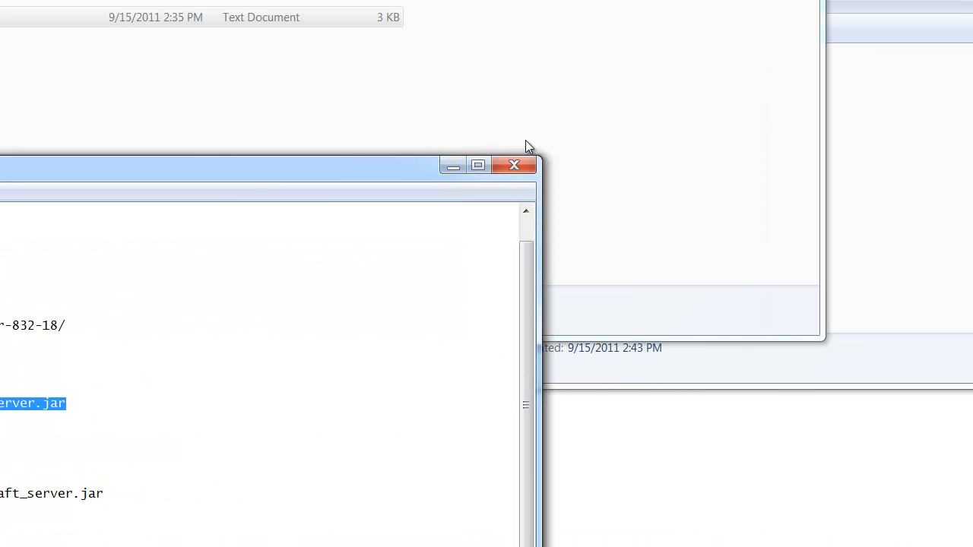
pyautogui.click(536, 170)
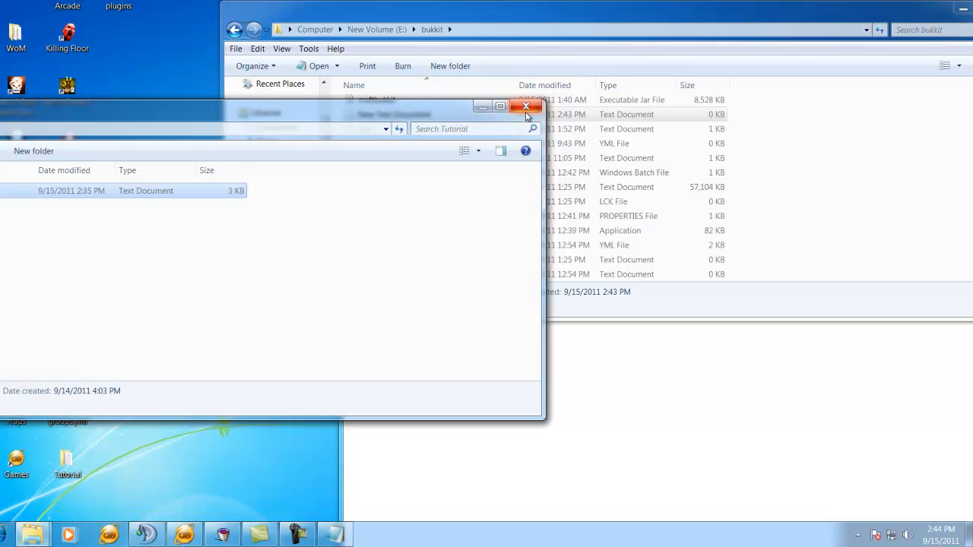
pyautogui.click(523, 104)
pyautogui.doubleClick(530, 122)
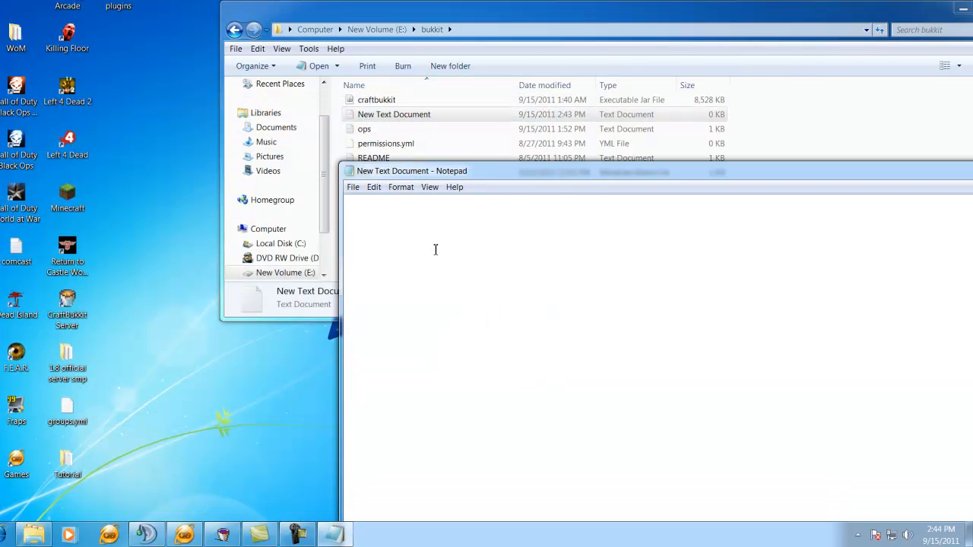
pyautogui.rightClick(436, 249)
pyautogui.click(493, 303)
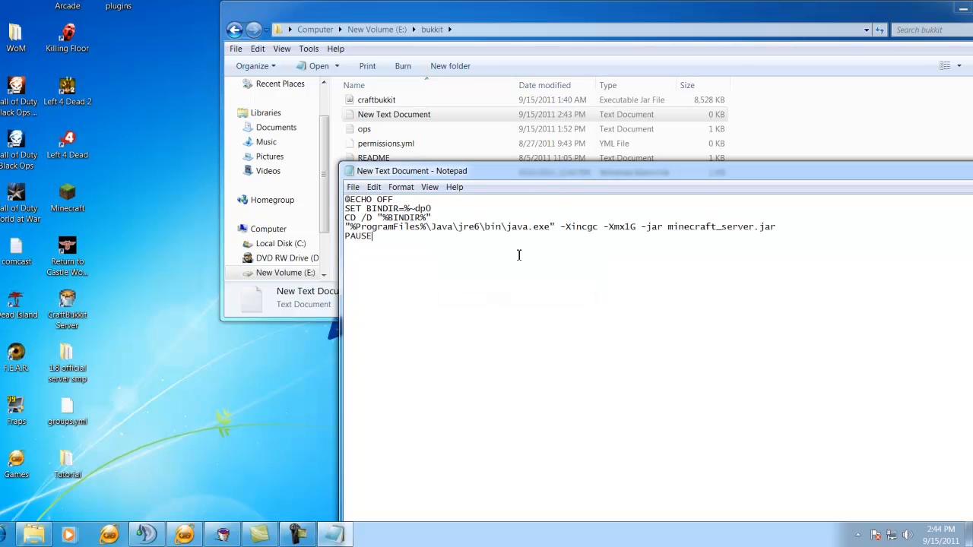
pyautogui.moveTo(560, 183); pyautogui.dragTo(361, 207)
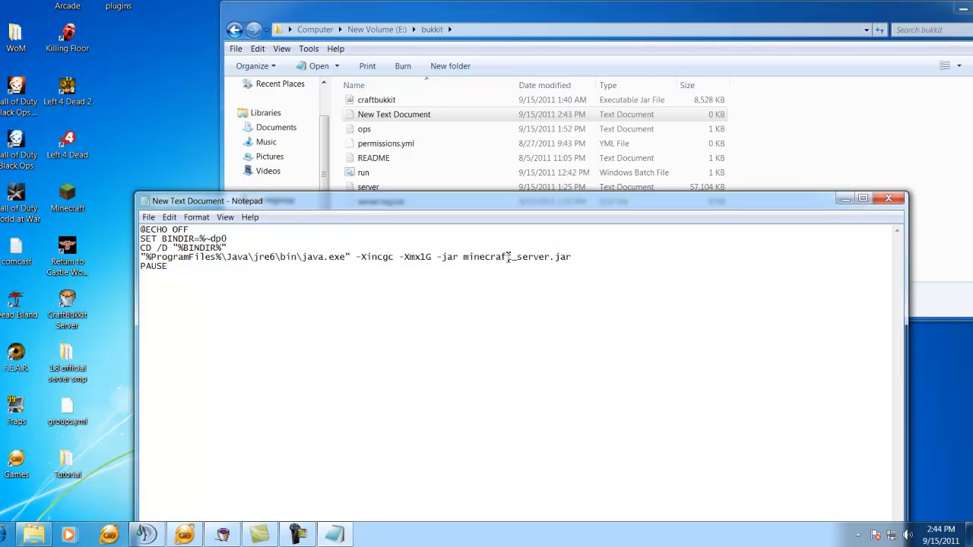
# Step: Find and select the craftbukkit executable jar in the bukkit folder to check its exact file name
pyautogui.moveTo(458, 207); pyautogui.dragTo(415, 291)
pyautogui.click(421, 245)
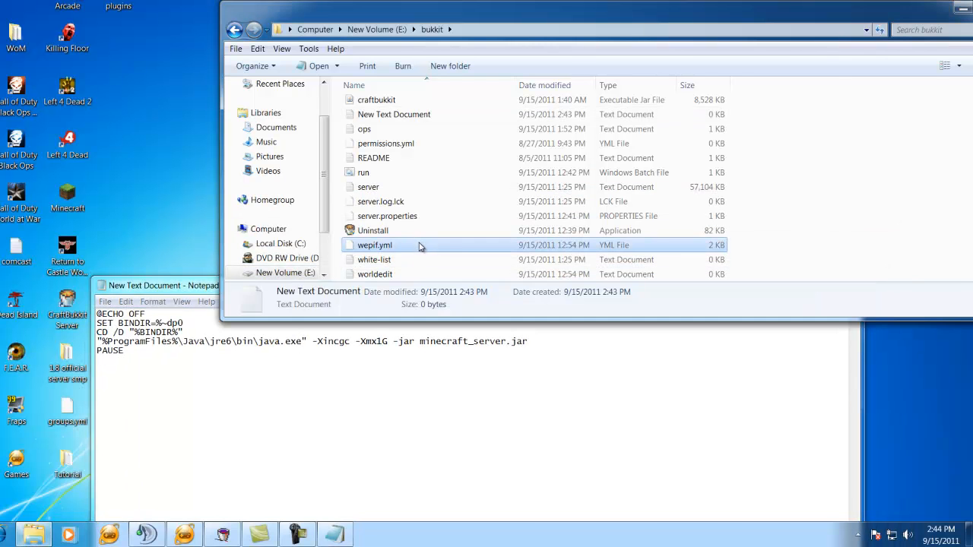
pyautogui.scroll(4, 421, 237)
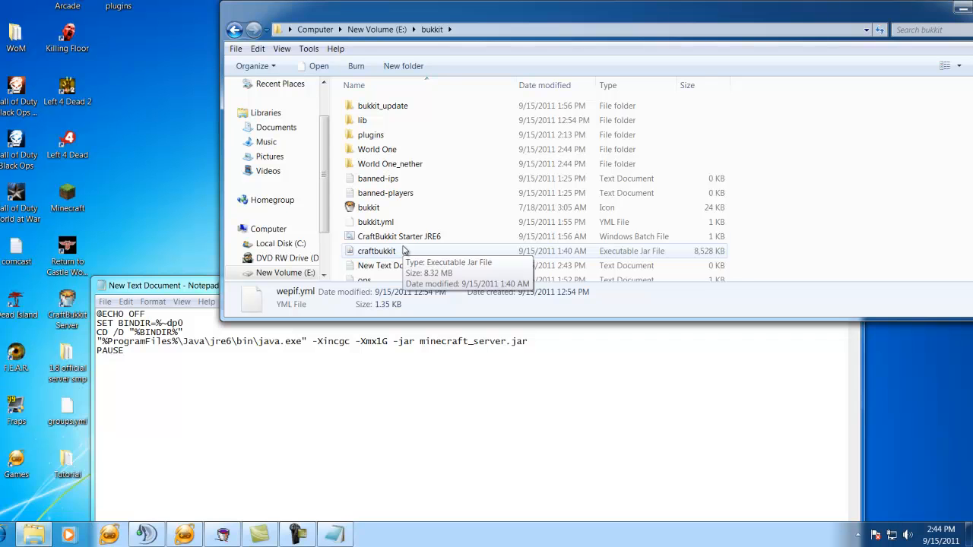
pyautogui.click(397, 255)
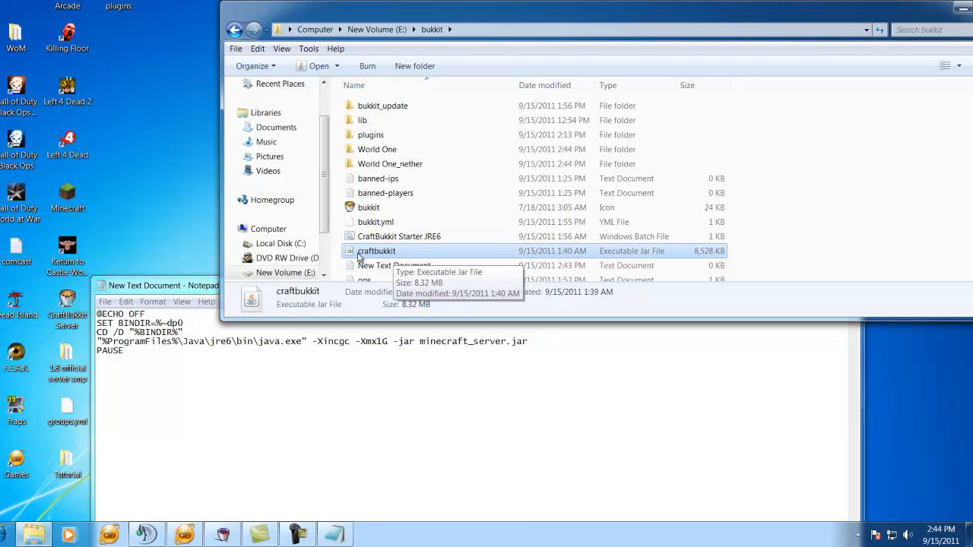
# Step: Replace minecraft_server with craftbukkit before .jar in the pasted launch line, and close the document with its changes saved
pyautogui.click(506, 342)
pyautogui.moveTo(496, 291); pyautogui.dragTo(620, 210)
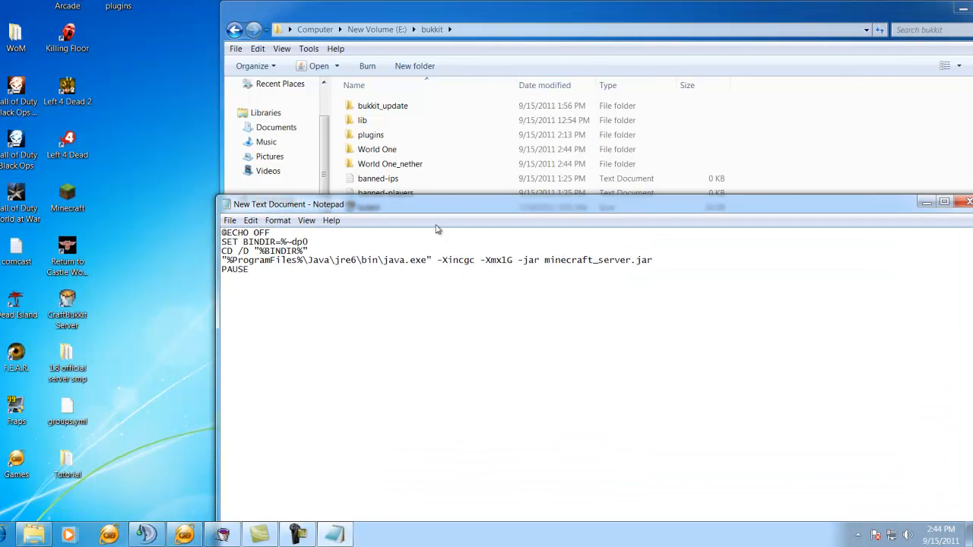
pyautogui.moveTo(454, 207); pyautogui.dragTo(297, 210)
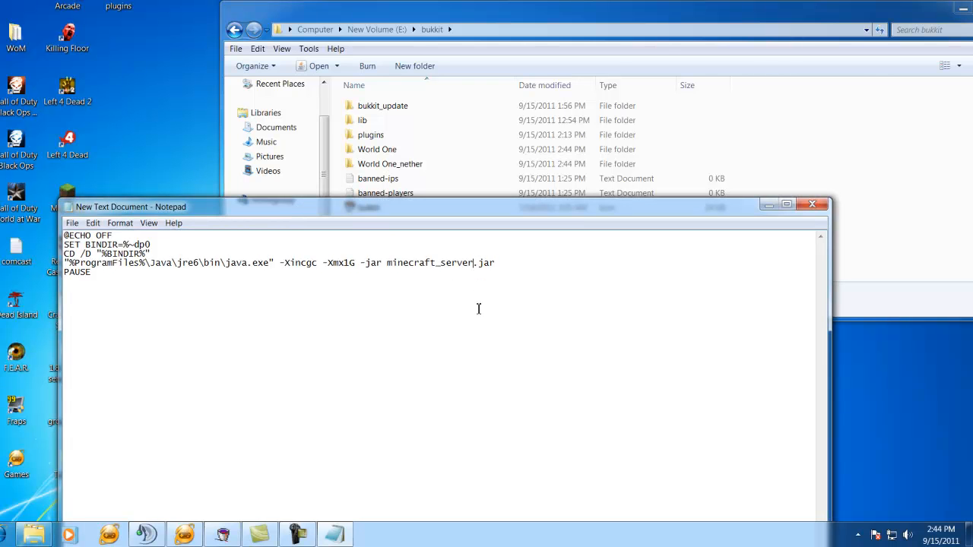
pyautogui.press('BackSpace')
pyautogui.press('BackSpace')
pyautogui.press('BackSpace')
pyautogui.press('BackSpace')
pyautogui.press('BackSpace')
pyautogui.press('BackSpace')
pyautogui.press('BackSpace')
pyautogui.press('BackSpace')
pyautogui.press('BackSpace')
pyautogui.press('BackSpace')
pyautogui.press('BackSpace')
pyautogui.press('BackSpace')
pyautogui.press('BackSpace')
pyautogui.press('BackSpace')
pyautogui.press('BackSpace')
pyautogui.press('BackSpace')
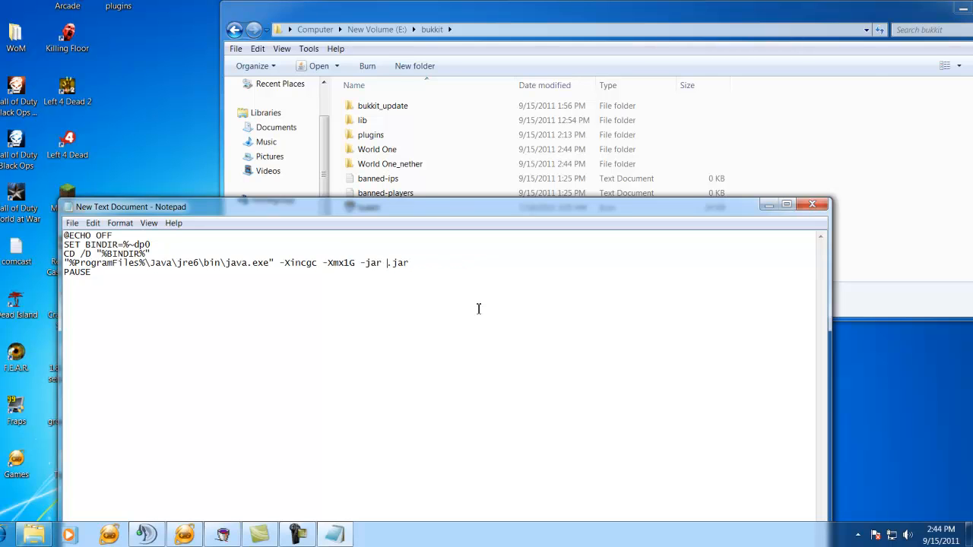
pyautogui.write('craftbukkit')
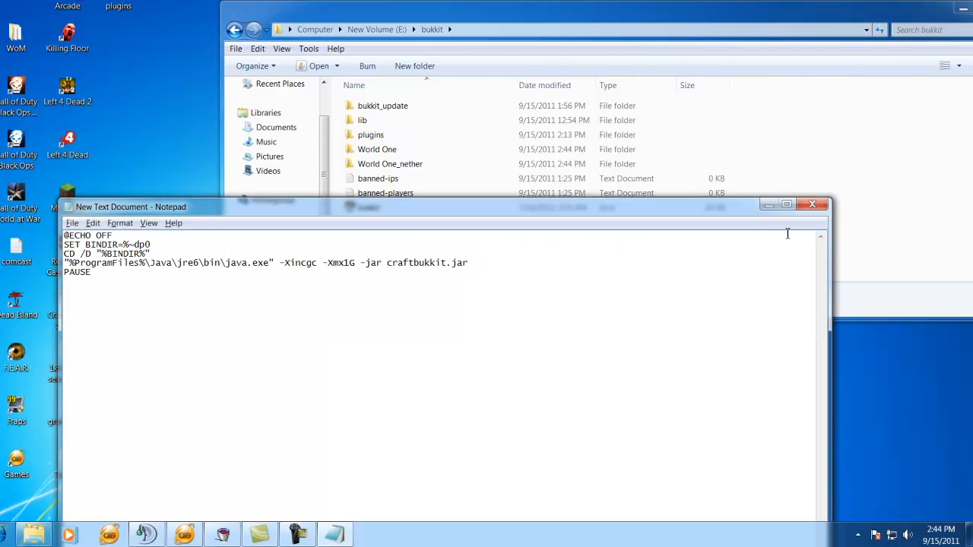
pyautogui.click(812, 204)
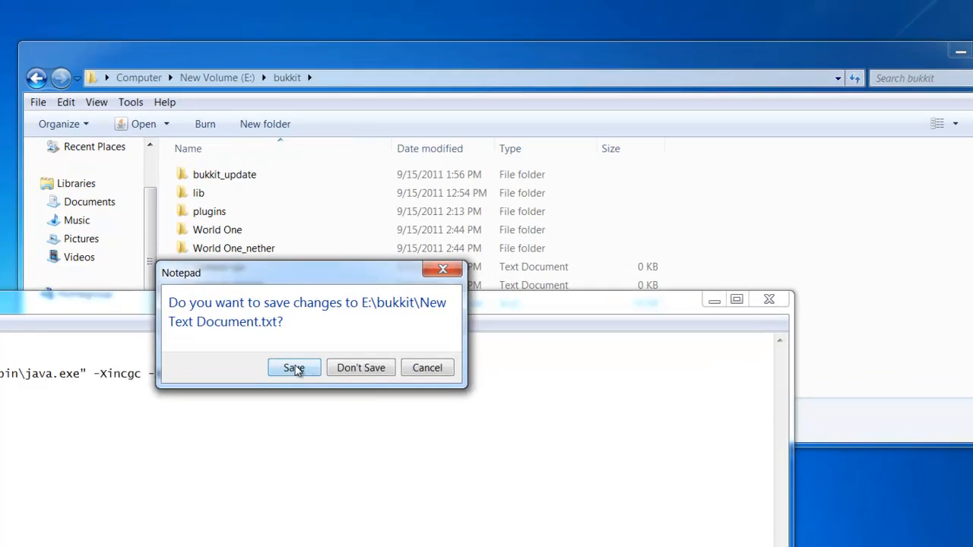
pyautogui.click(294, 369)
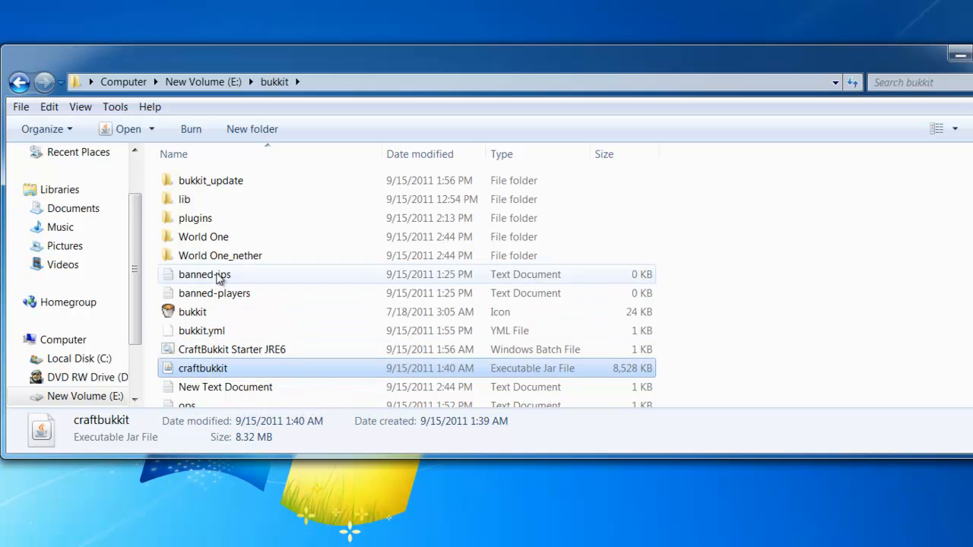
# Step: Reopen the New Text Document from the bukkit folder in Notepad
pyautogui.click(237, 238)
pyautogui.scroll(-3, 243, 243)
pyautogui.scroll(-1, 244, 243)
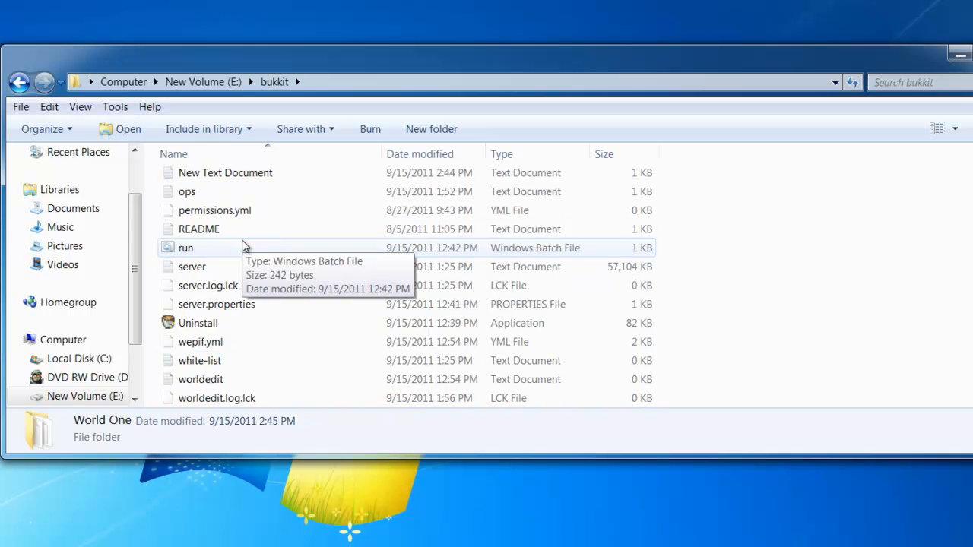
pyautogui.scroll(2, 256, 353)
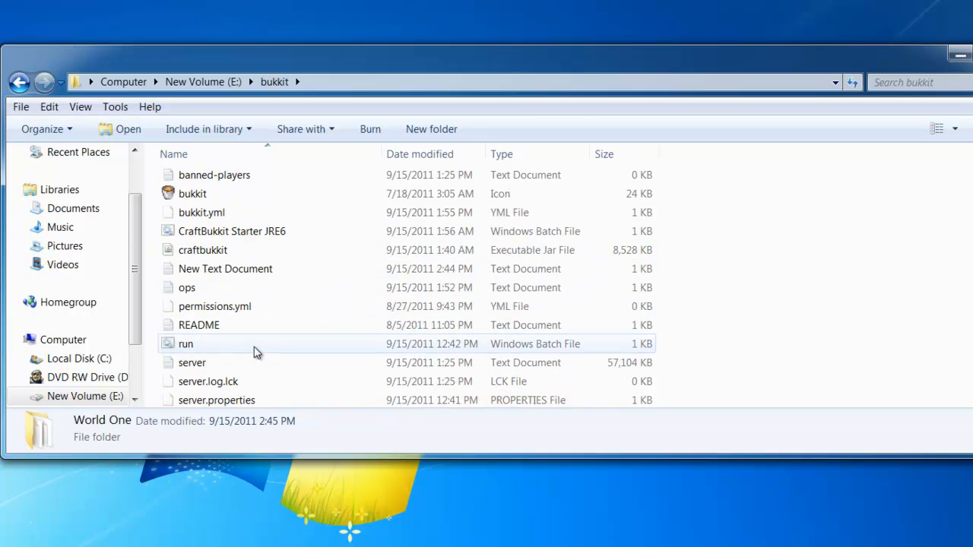
pyautogui.doubleClick(241, 272)
pyautogui.moveTo(236, 320); pyautogui.dragTo(475, 252)
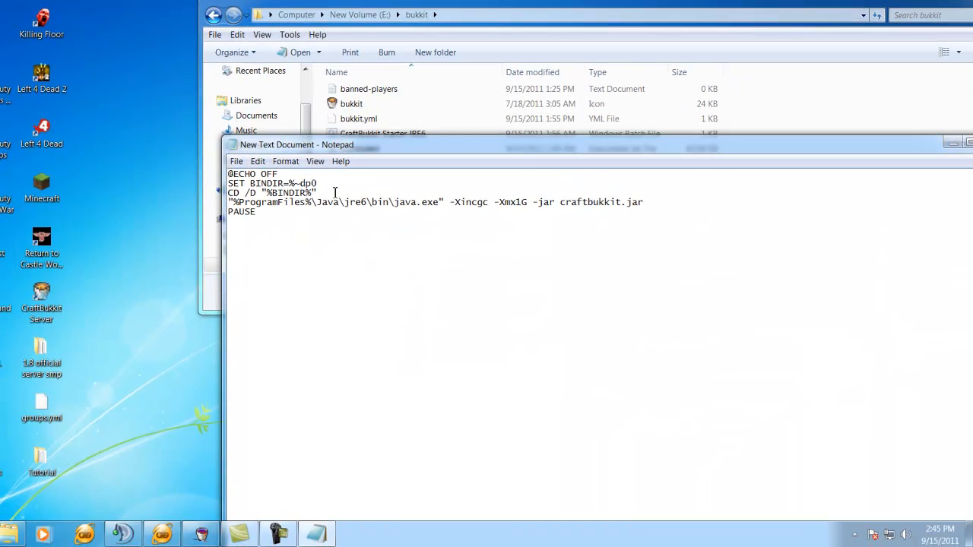
# Step: Set up a Save As in the bukkit folder with type All Files and file name run.bat, and cancel it
pyautogui.click(236, 163)
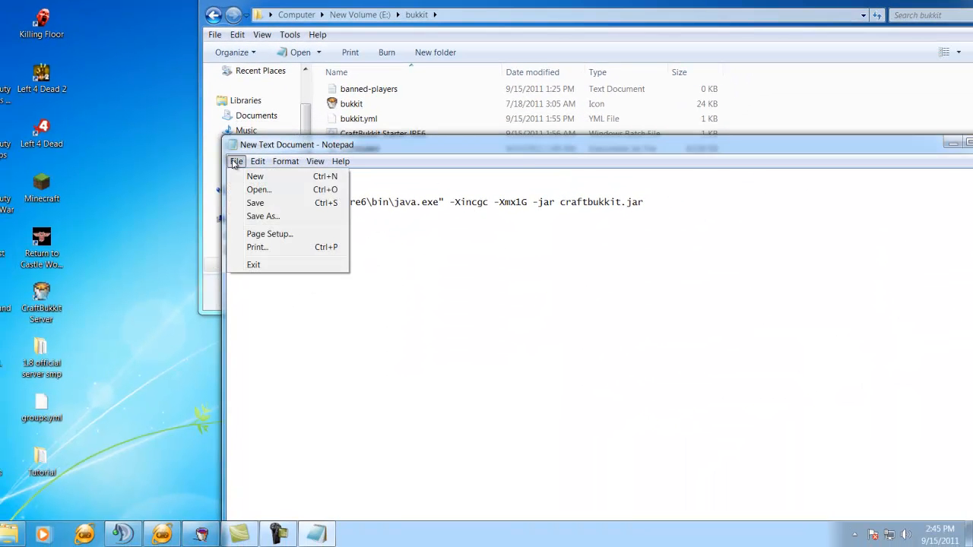
pyautogui.click(297, 220)
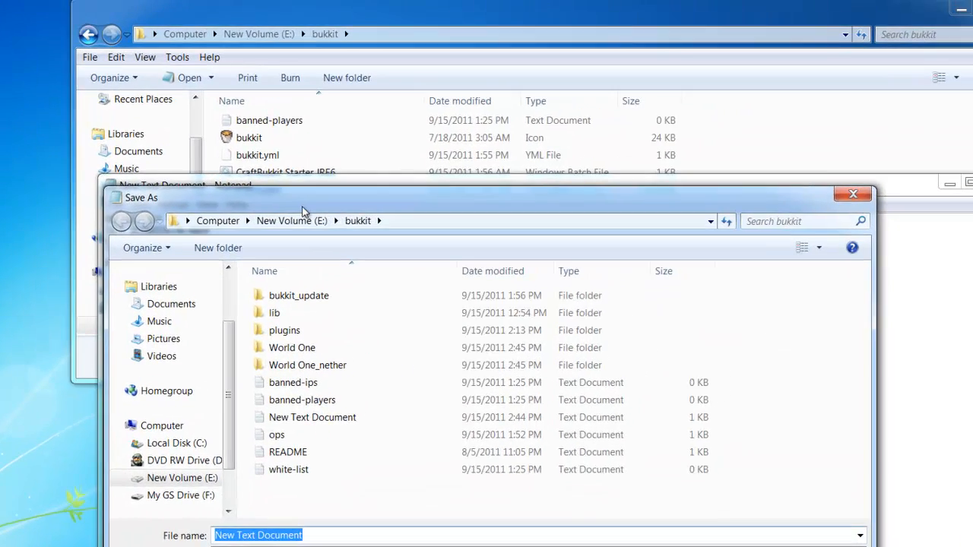
pyautogui.moveTo(302, 211); pyautogui.dragTo(264, 42)
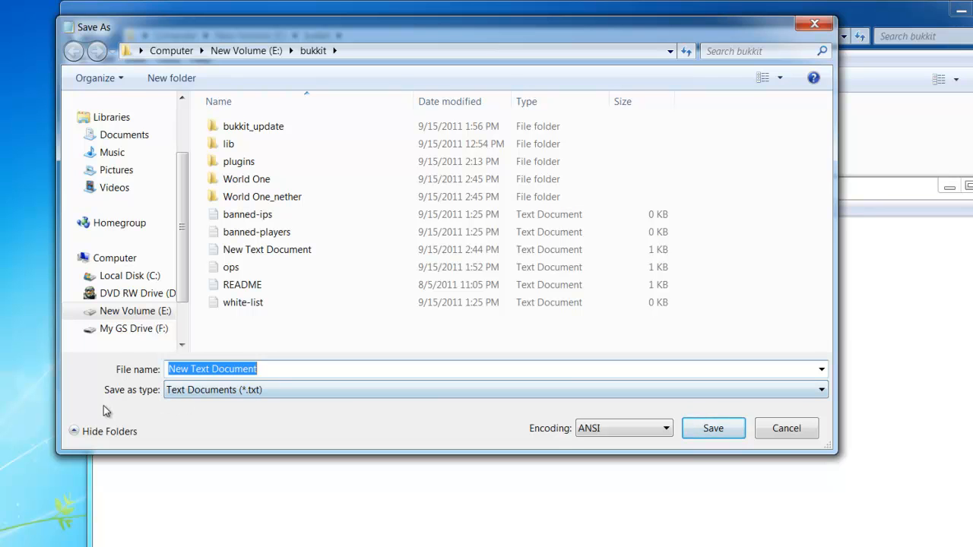
pyautogui.click(195, 394)
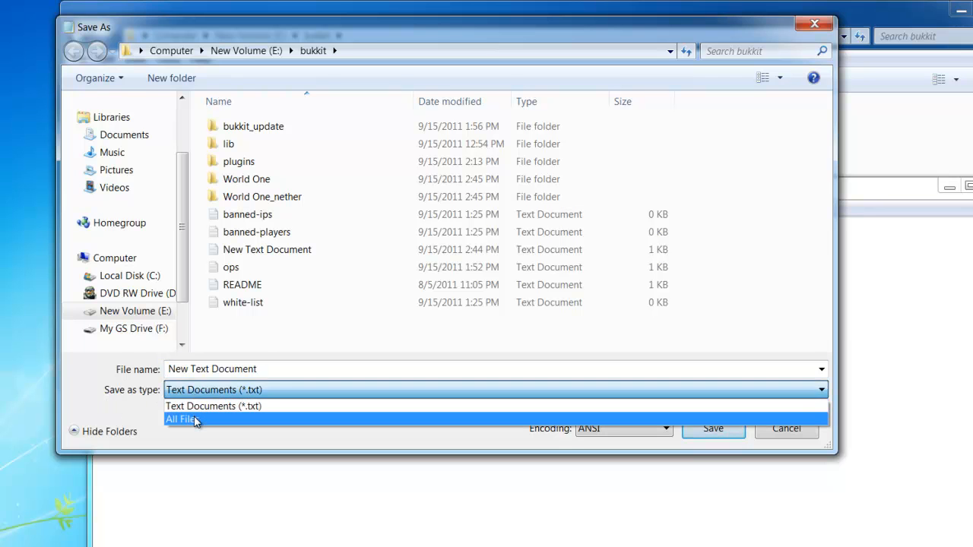
pyautogui.click(194, 421)
pyautogui.click(285, 367)
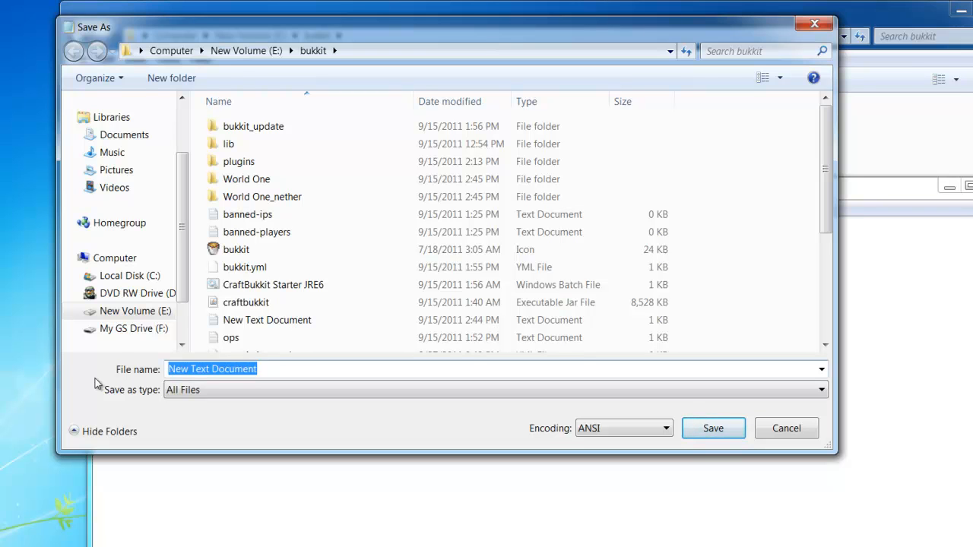
pyautogui.write('run')
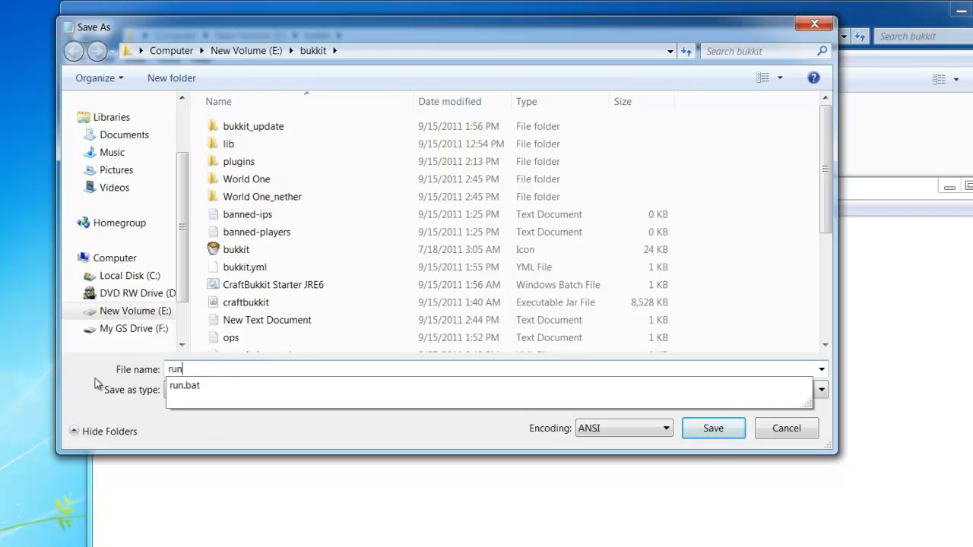
pyautogui.write('.bat')
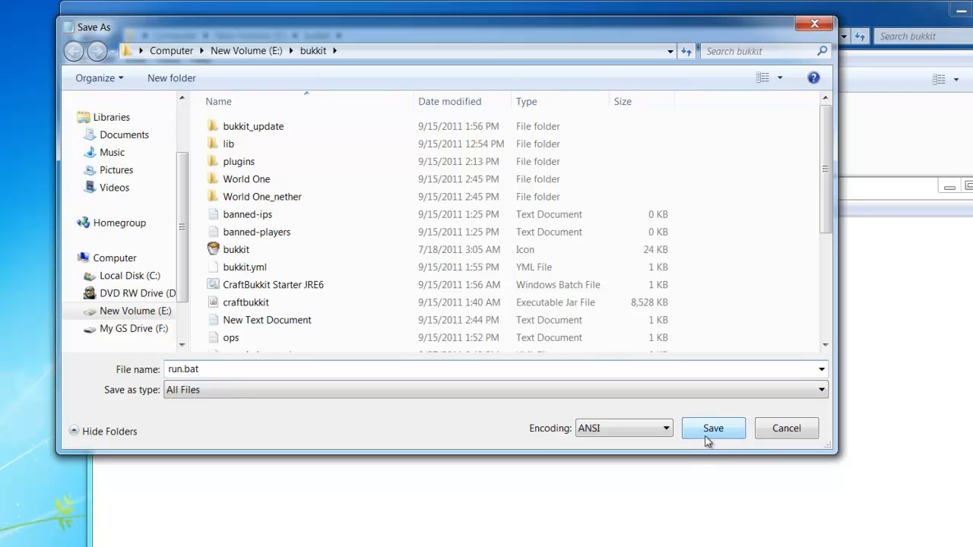
pyautogui.click(788, 429)
# Step: Close the document in Notepad and delete New Text Document from the bukkit folder
pyautogui.moveTo(560, 192); pyautogui.dragTo(98, 271)
pyautogui.click(556, 263)
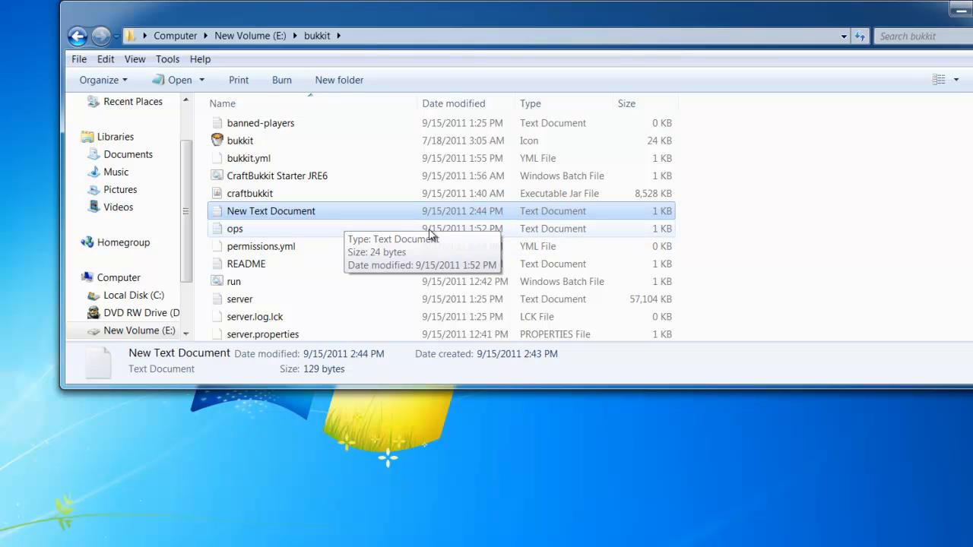
pyautogui.press('Delete')
pyautogui.click(411, 363)
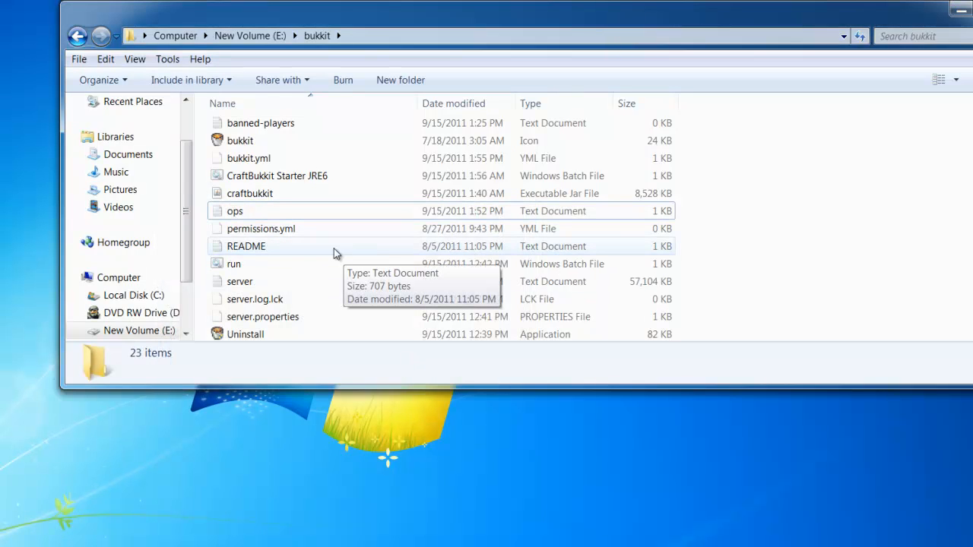
# Step: Open the existing run batch file from the bukkit folder in Notepad++ and examine its craftbukkit.jar launch line
pyautogui.scroll(2, 334, 236)
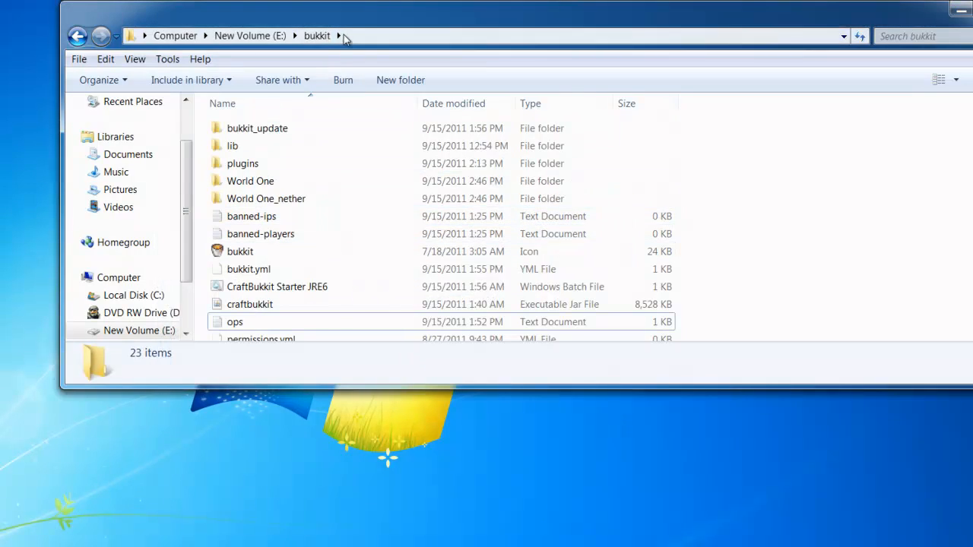
pyautogui.moveTo(345, 48); pyautogui.dragTo(347, 93)
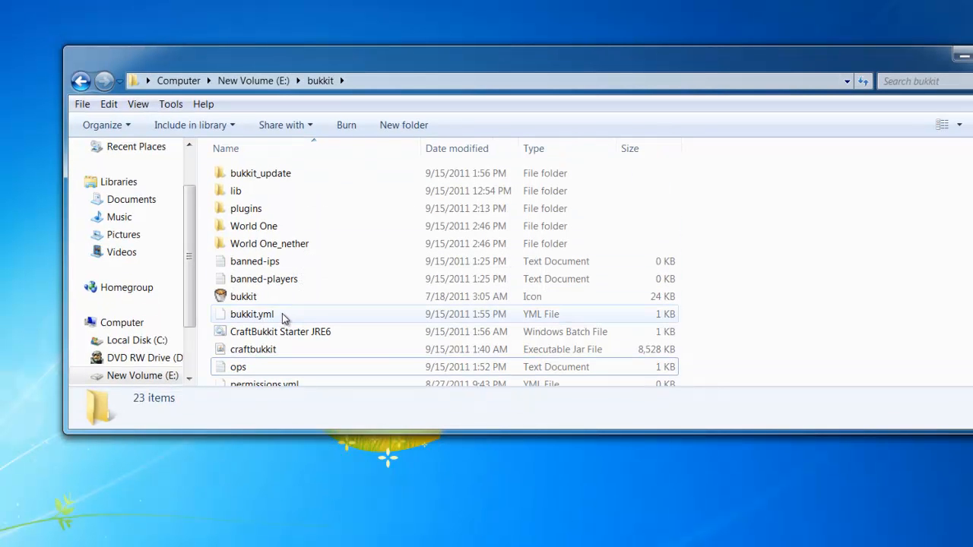
pyautogui.scroll(-2, 256, 245)
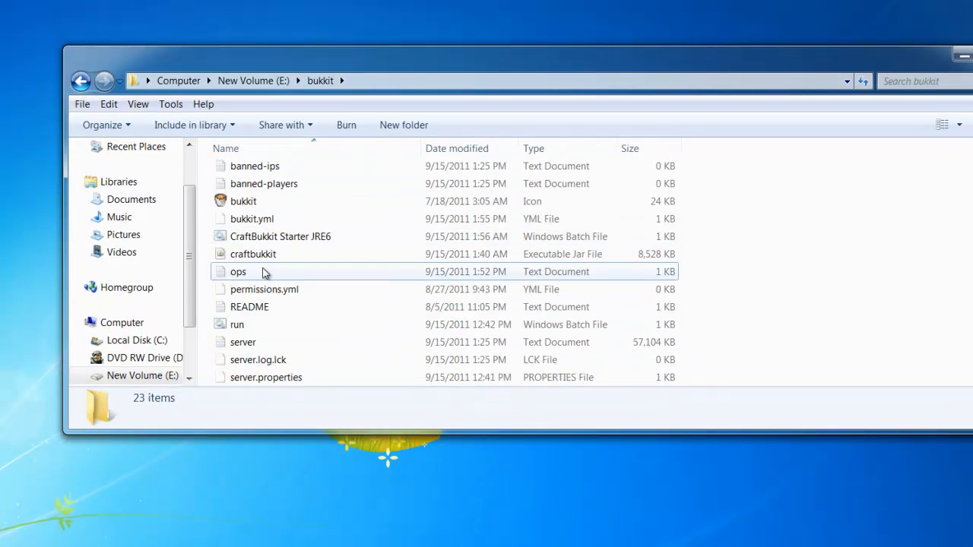
pyautogui.rightClick(255, 325)
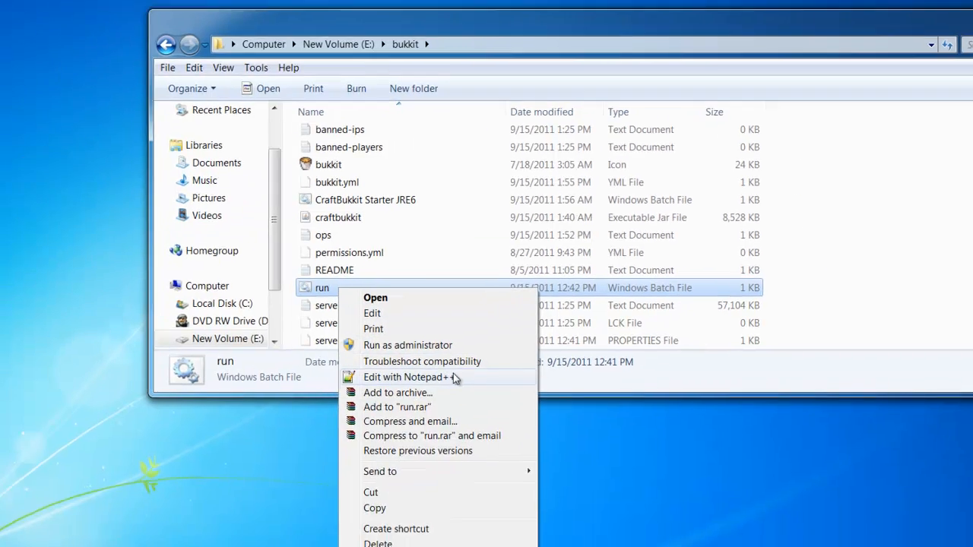
pyautogui.click(369, 412)
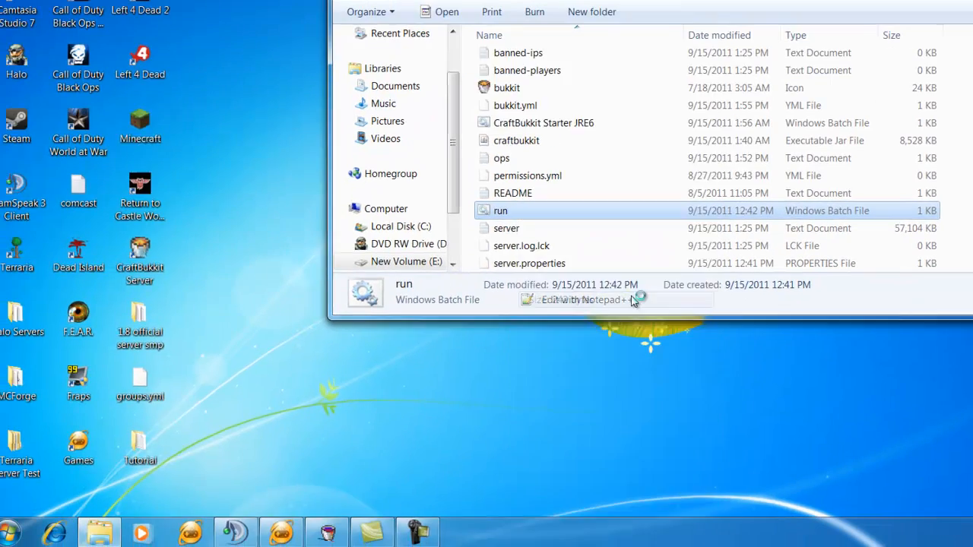
pyautogui.moveTo(562, 50); pyautogui.dragTo(709, 105)
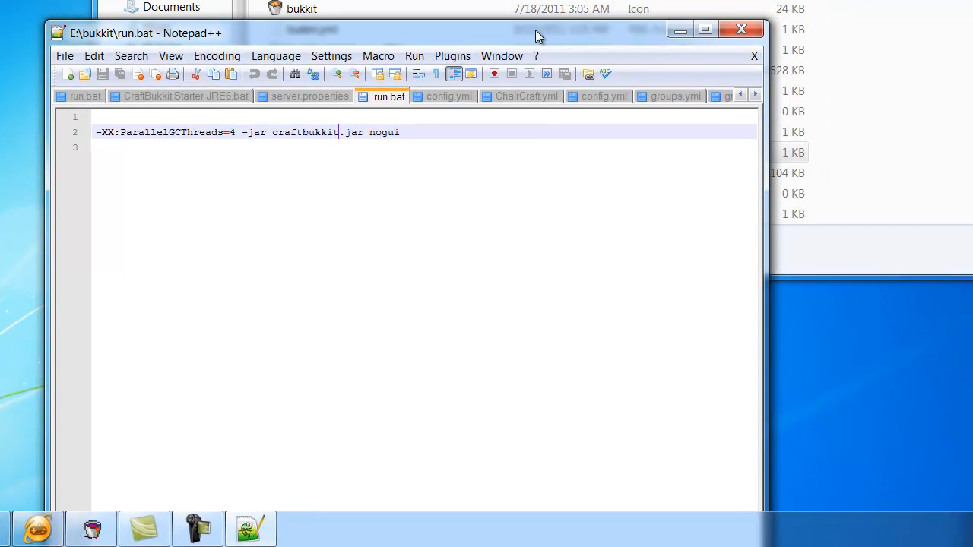
pyautogui.moveTo(536, 31); pyautogui.dragTo(615, 58)
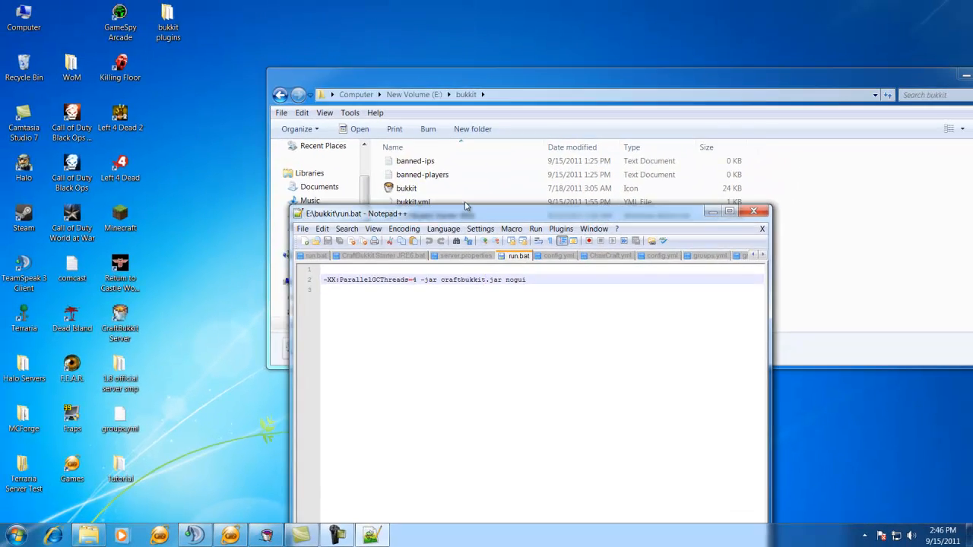
pyautogui.moveTo(459, 223); pyautogui.dragTo(396, 11)
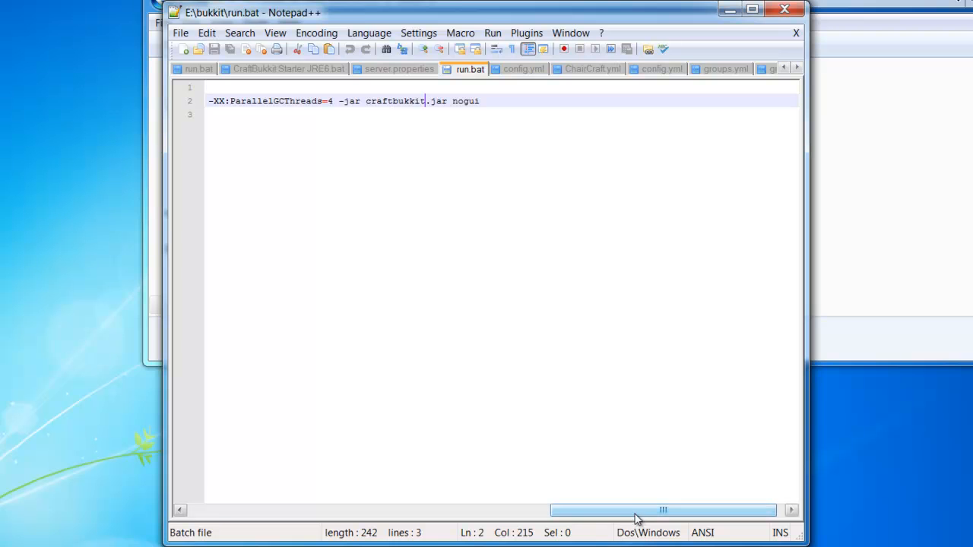
pyautogui.moveTo(661, 18); pyautogui.dragTo(478, 75)
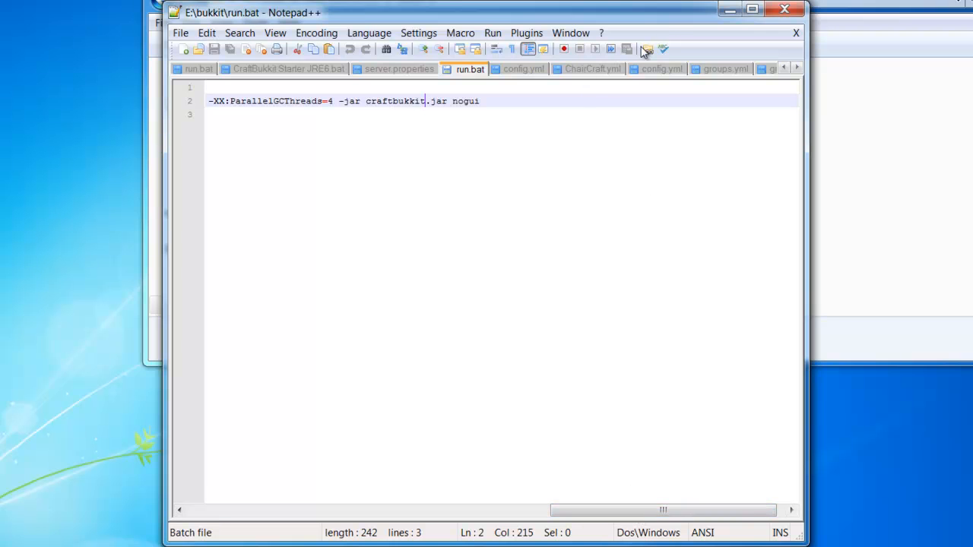
# Step: Close Notepad++, and open the Tutorial folder from the desktop to check its run.bat text document before closing the folder
pyautogui.moveTo(364, 165); pyautogui.dragTo(290, 217)
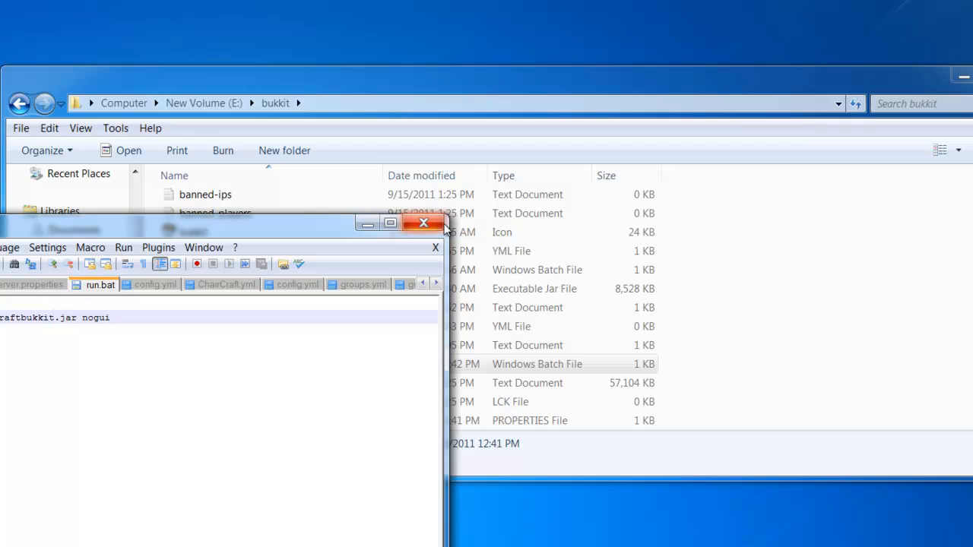
pyautogui.click(443, 225)
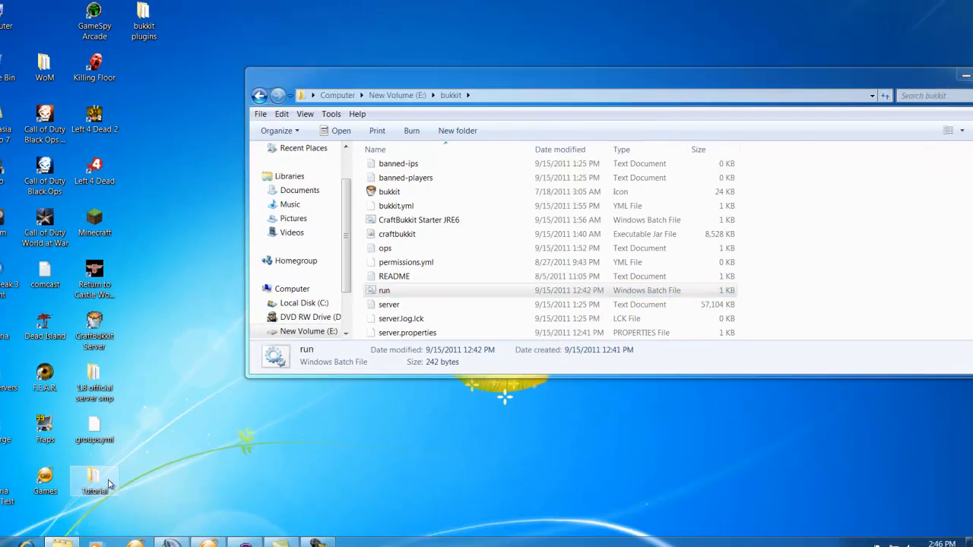
pyautogui.doubleClick(114, 472)
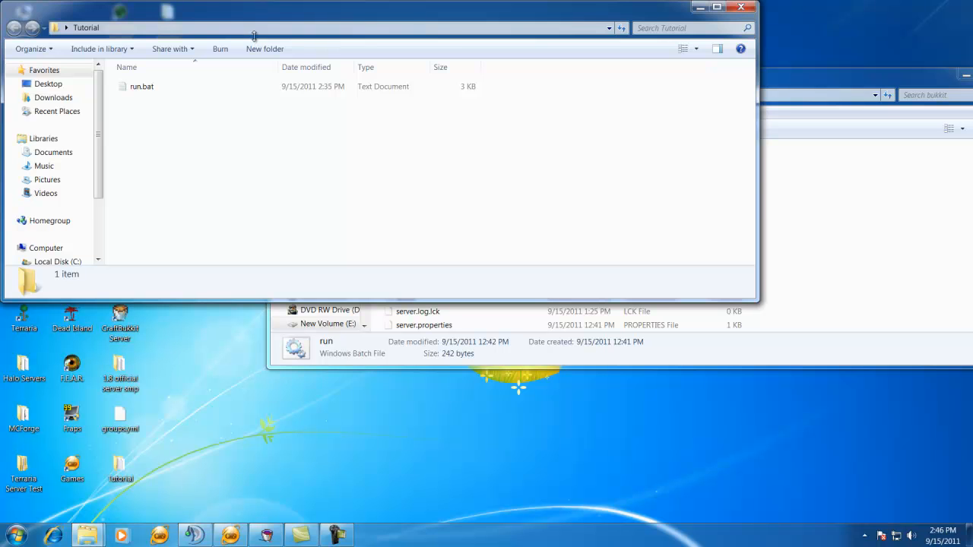
pyautogui.moveTo(484, 13); pyautogui.dragTo(328, 66)
pyautogui.click(579, 59)
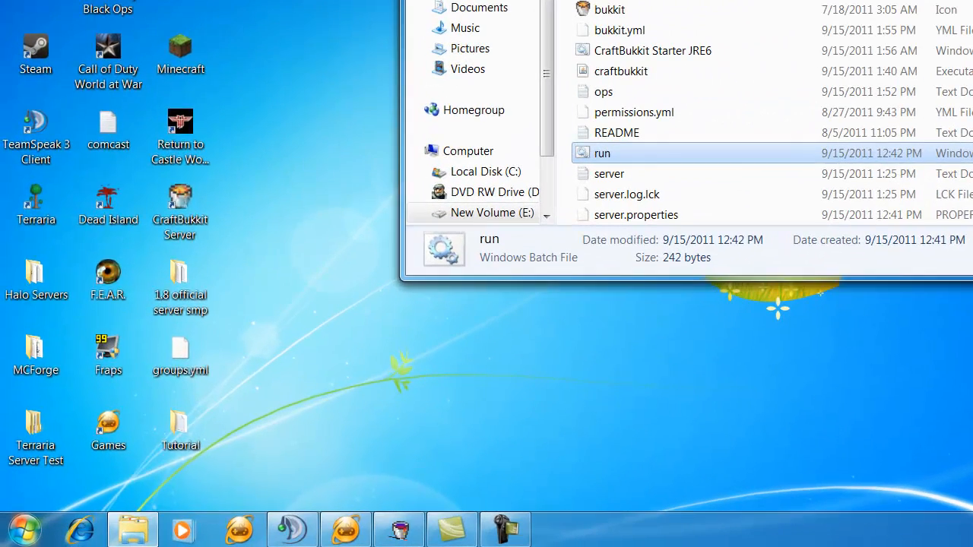
# Step: Open the computer's advanced system settings and bring up the Environment Variables
pyautogui.click(21, 531)
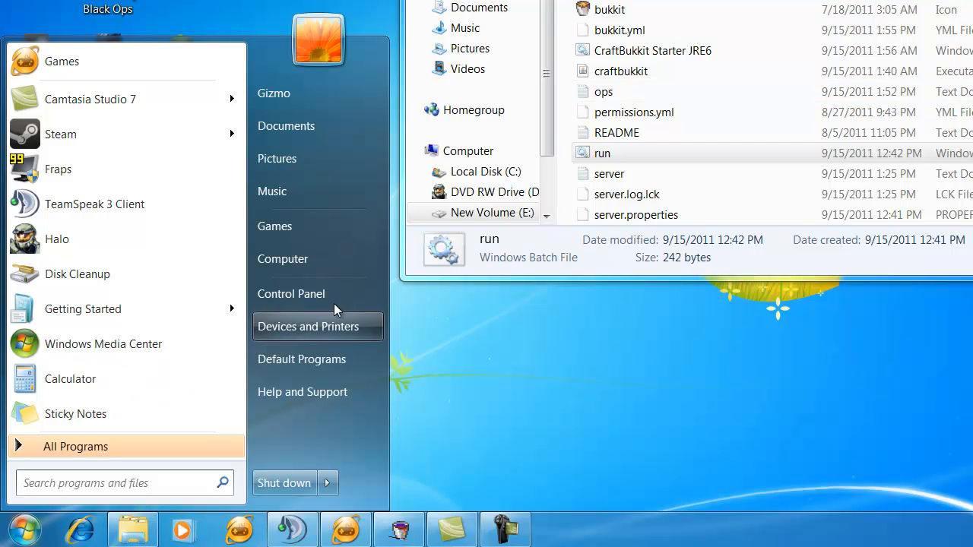
pyautogui.rightClick(346, 261)
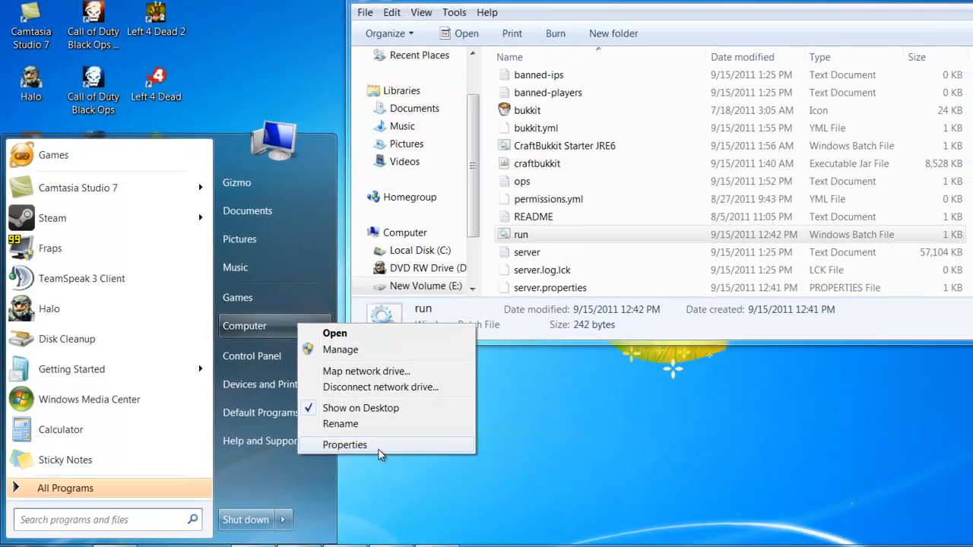
pyautogui.click(398, 396)
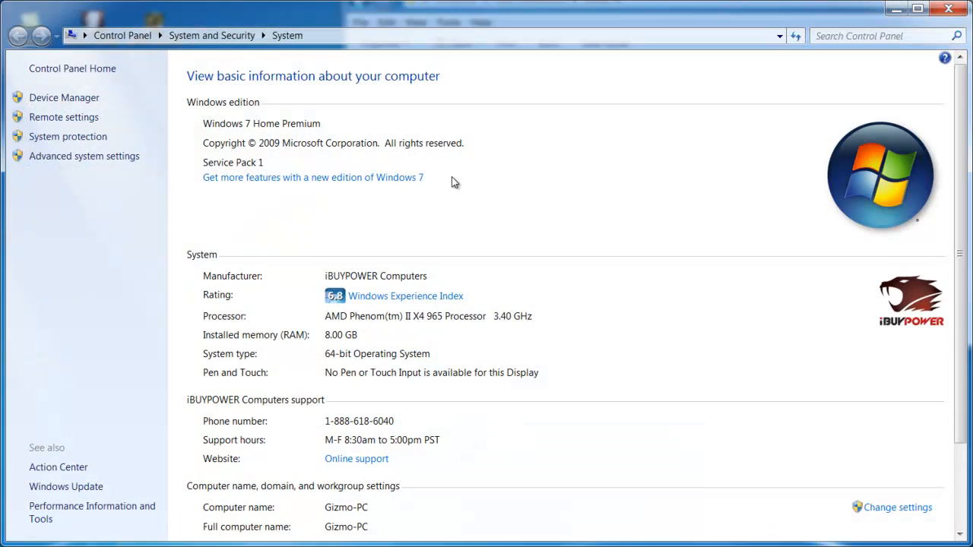
pyautogui.click(69, 156)
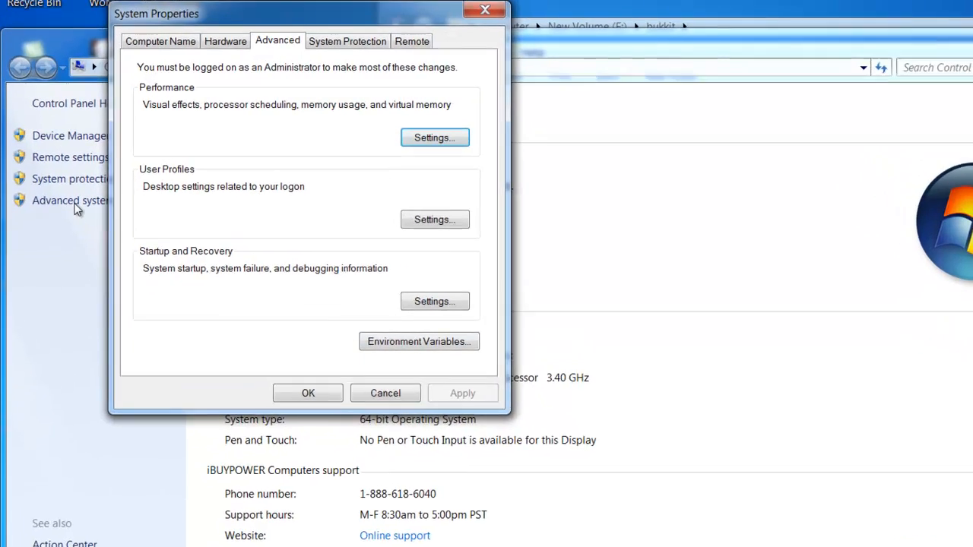
pyautogui.hotkey('alt', 'n')
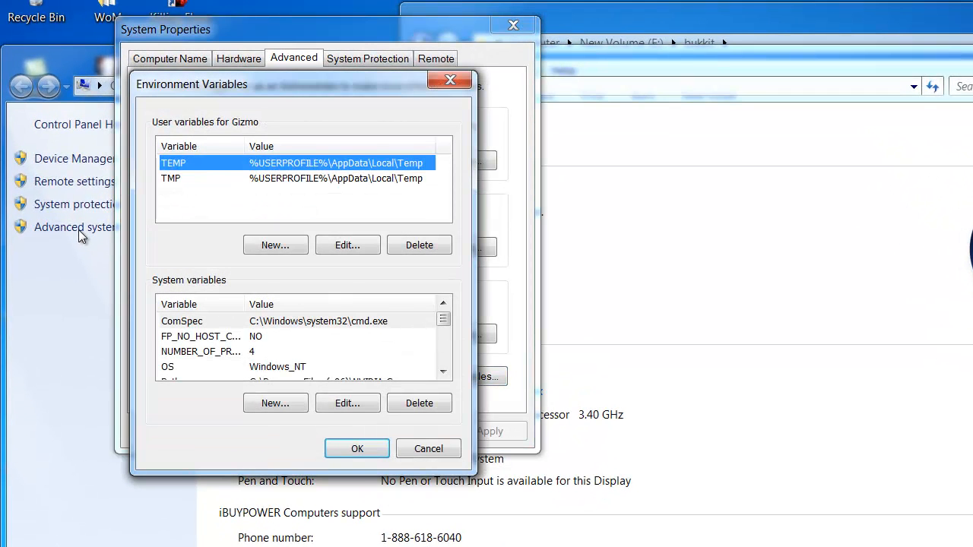
# Step: Find the Path entry among the system variables and open it for editing
pyautogui.click(201, 336)
pyautogui.scroll(-1, 296, 342)
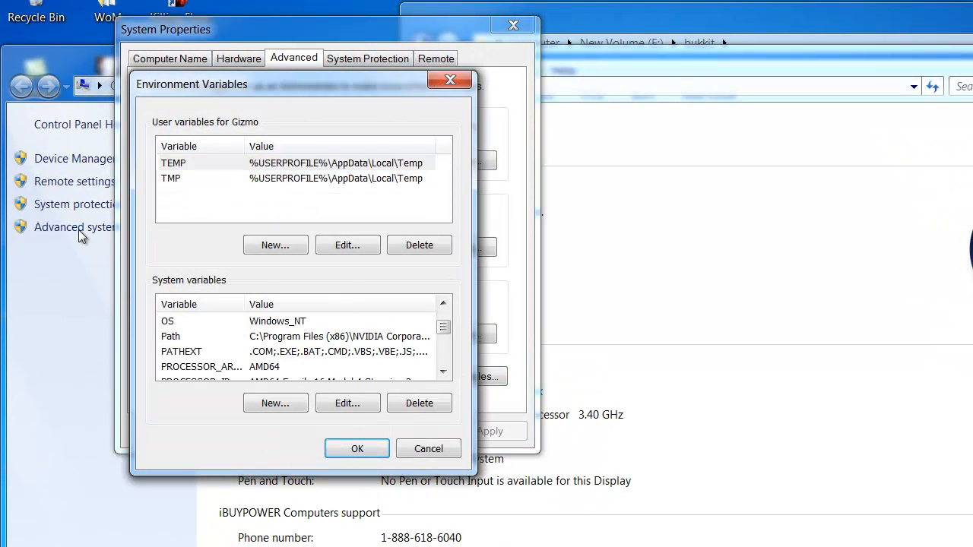
pyautogui.click(200, 336)
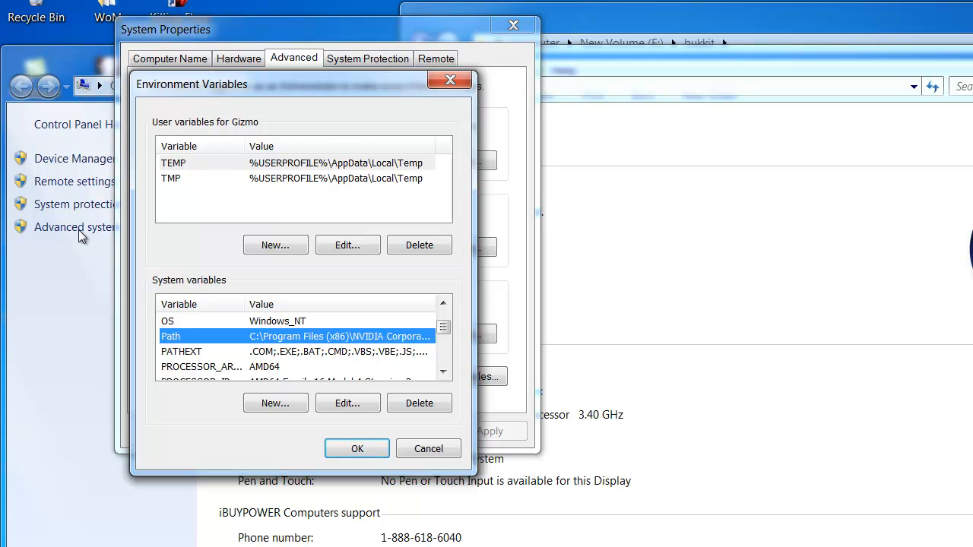
pyautogui.hotkey('alt', 'i')
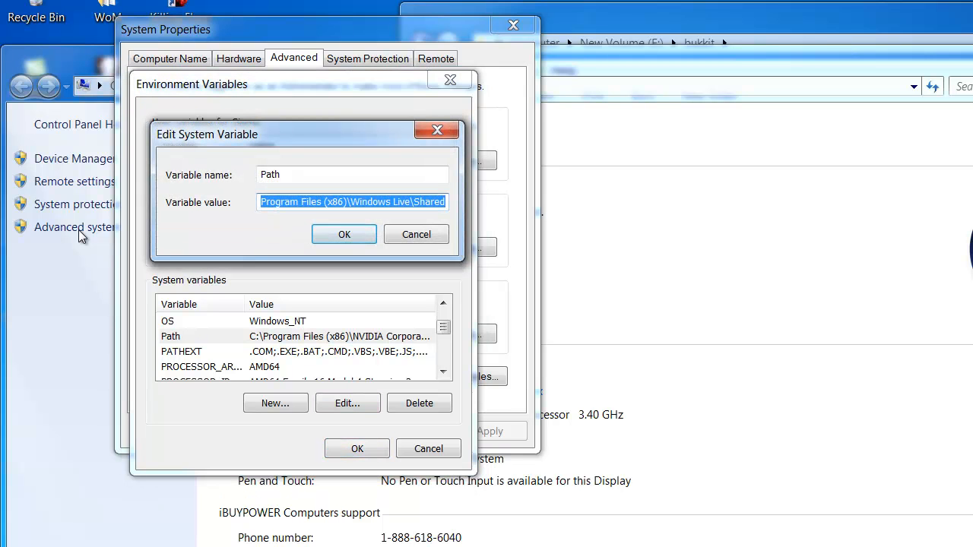
# Step: Highlight the final ;C:\Program Files (x86)\Windows Live\Shared entry in the Path value to show its format, and close the variable editor
pyautogui.click(262, 203)
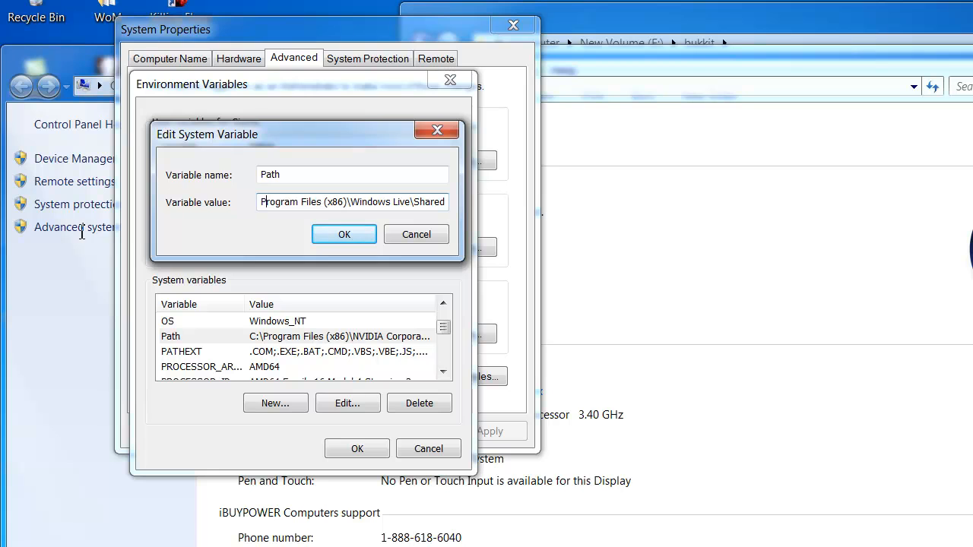
pyautogui.press('Left')
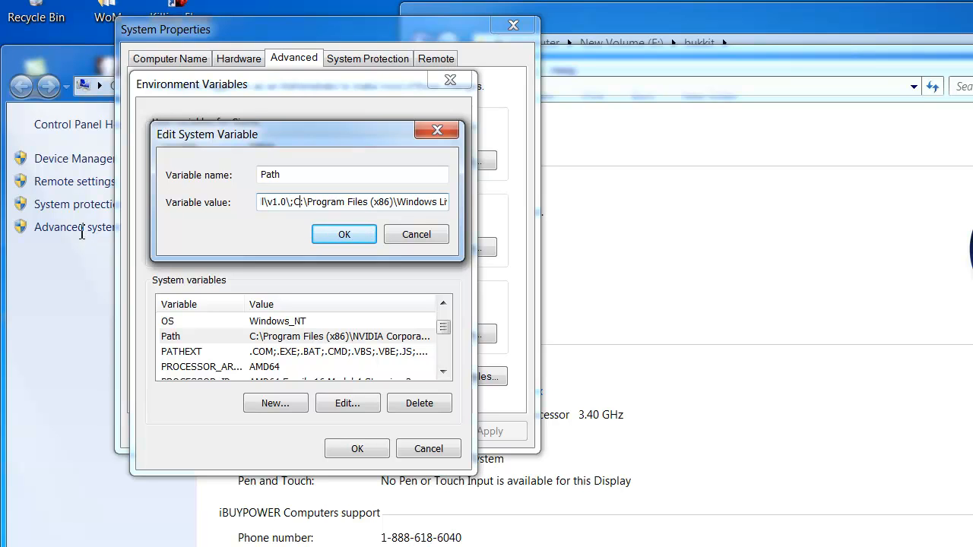
pyautogui.hotkey('shift', 'Left')
pyautogui.hotkey('shift', 'Left')
pyautogui.hotkey('shift', 'Right')
pyautogui.hotkey('shift', 'Right')
pyautogui.hotkey('shift', 'Right')
pyautogui.hotkey('shift', 'Right')
pyautogui.hotkey('shift', 'Right')
pyautogui.hotkey('shift', 'Right')
pyautogui.hotkey('shift', 'Right')
pyautogui.hotkey('shift', 'Right')
pyautogui.hotkey('shift', 'Right')
pyautogui.hotkey('shift', 'Right')
pyautogui.hotkey('shift', 'Right')
pyautogui.hotkey('shift', 'Right')
pyautogui.hotkey('shift', 'Right')
pyautogui.hotkey('shift', 'Right')
pyautogui.hotkey('shift', 'Right')
pyautogui.hotkey('shift', 'Right')
pyautogui.hotkey('shift', 'Right')
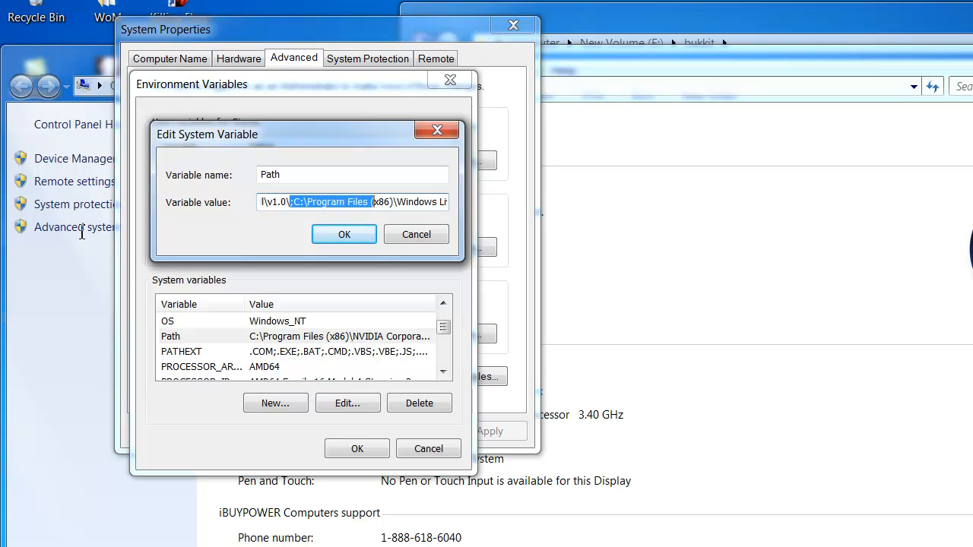
pyautogui.hotkey('shift', 'End')
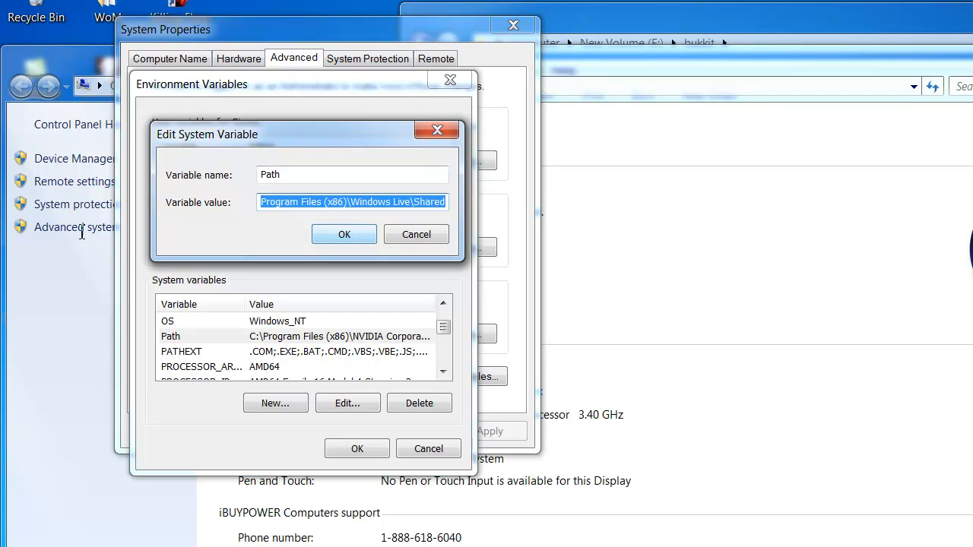
pyautogui.press('Return')
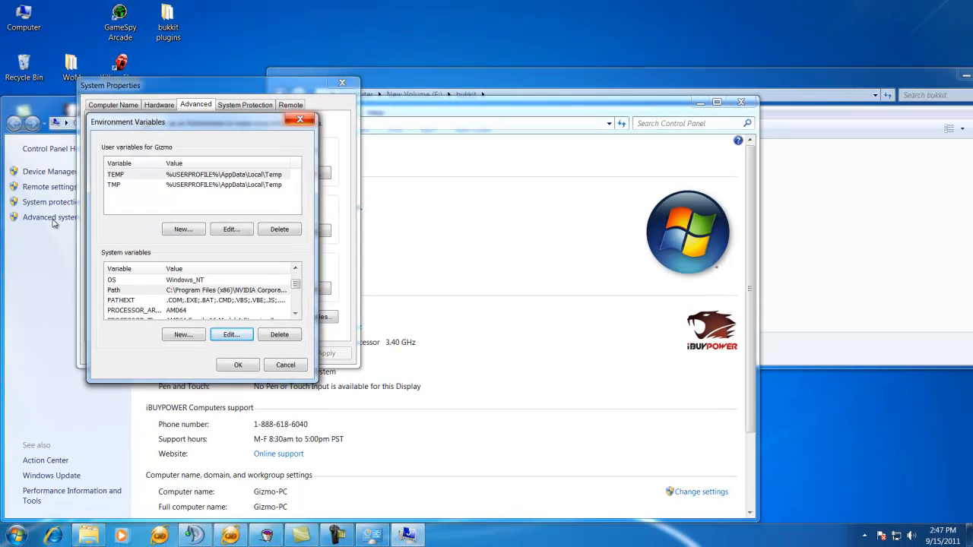
# Step: Close the Environment Variables, System Properties and System windows
pyautogui.press('Escape')
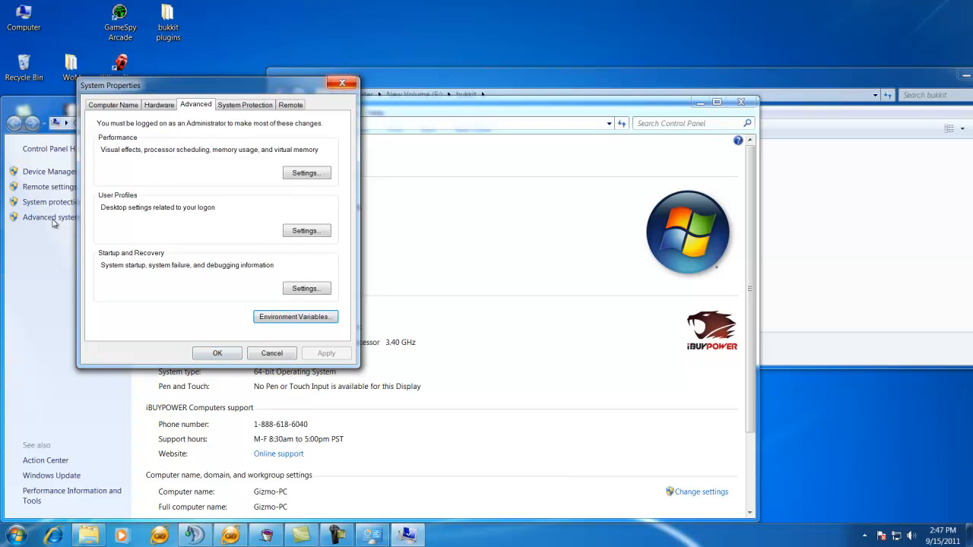
pyautogui.press('Escape')
pyautogui.moveTo(483, 113); pyautogui.dragTo(362, 124)
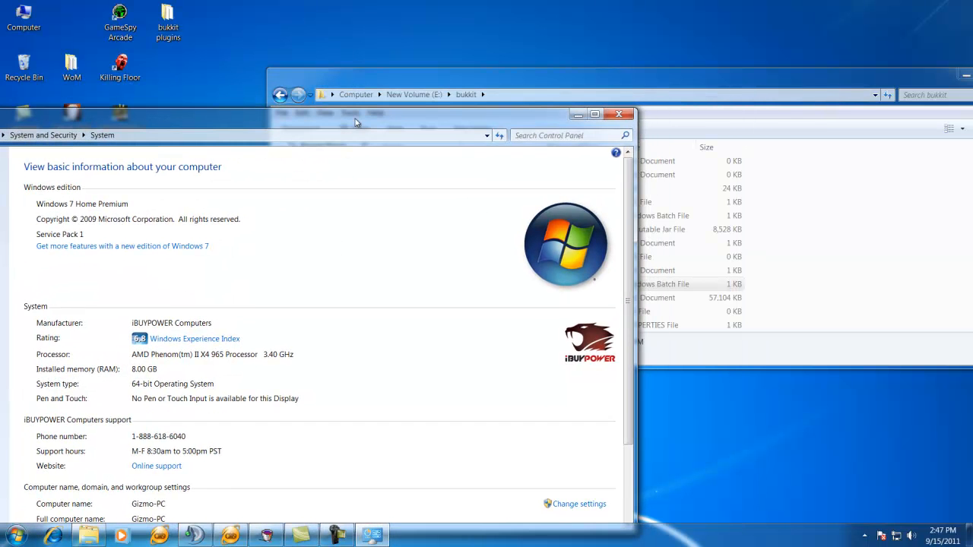
pyautogui.click(620, 114)
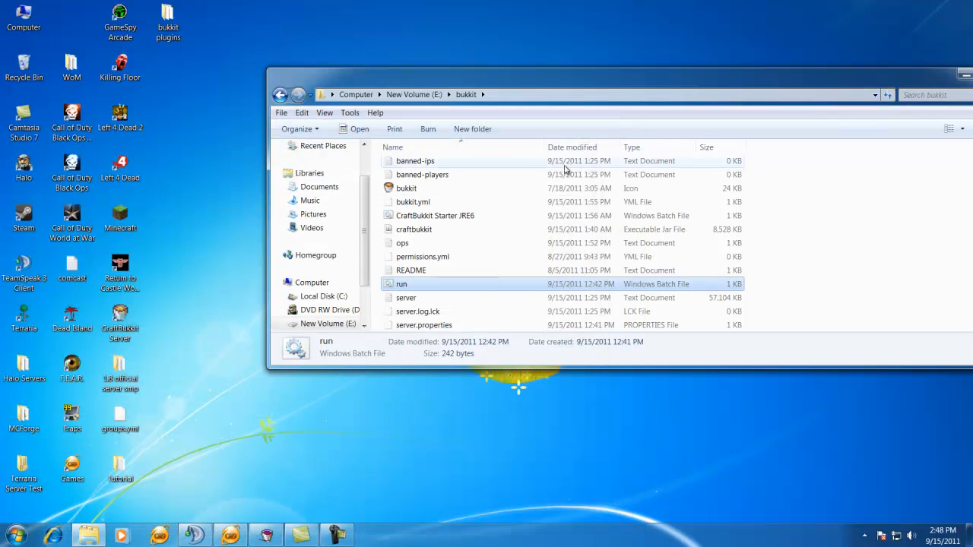
# Step: Examine the bukkit folder's contents, including bukkit.yml, the plugins folder and the World One folders
pyautogui.moveTo(531, 82); pyautogui.dragTo(461, 66)
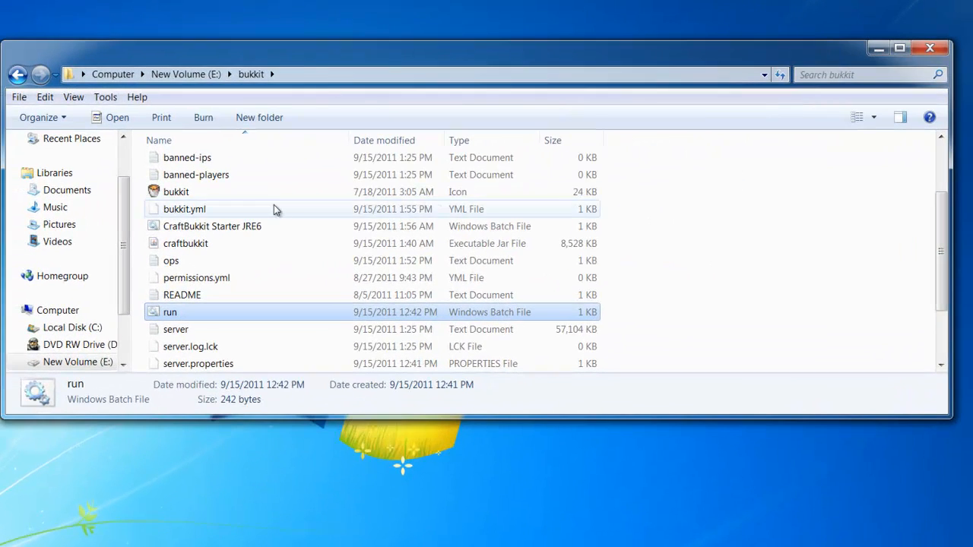
pyautogui.click(274, 208)
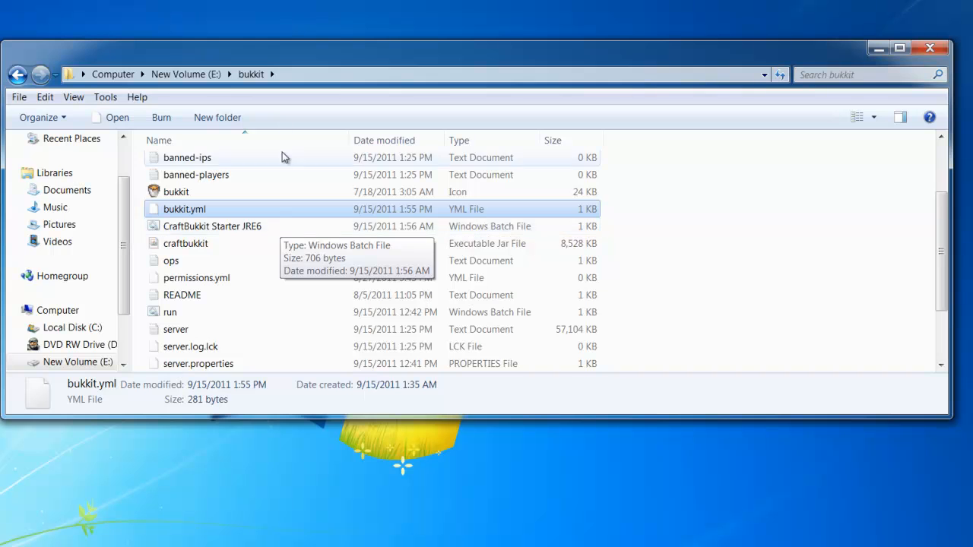
pyautogui.moveTo(323, 53); pyautogui.dragTo(357, 140)
pyautogui.scroll(2, 277, 339)
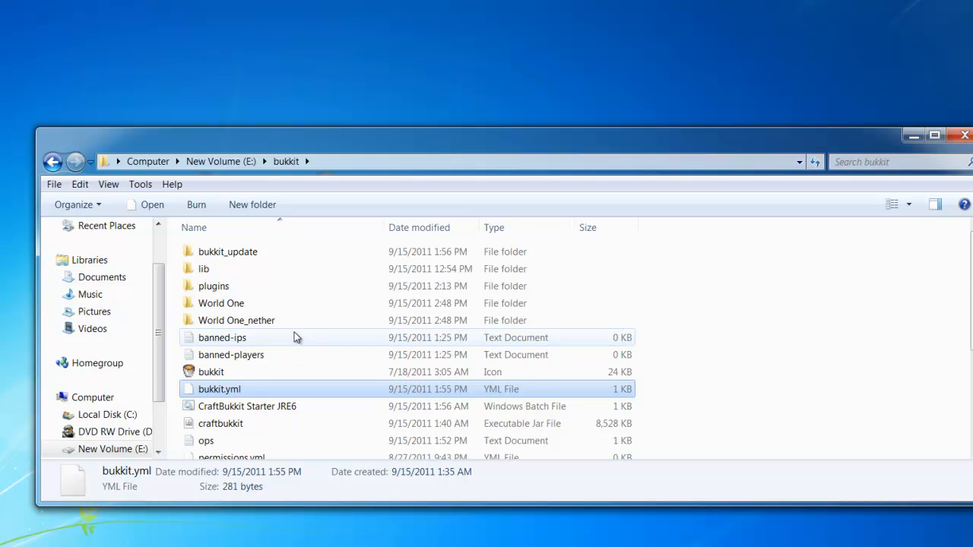
pyautogui.scroll(-3, 289, 340)
pyautogui.scroll(3, 289, 340)
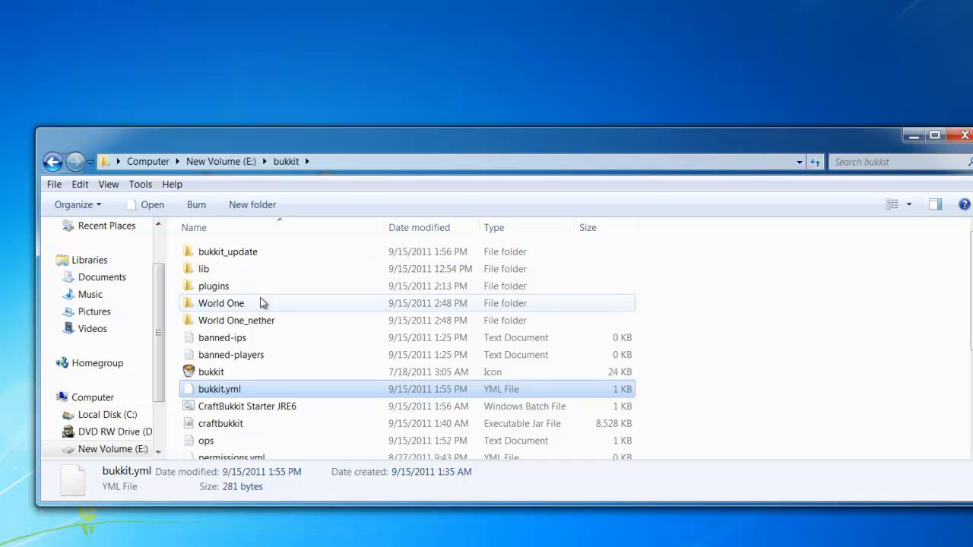
pyautogui.scroll(-4, 267, 307)
pyautogui.scroll(4, 267, 306)
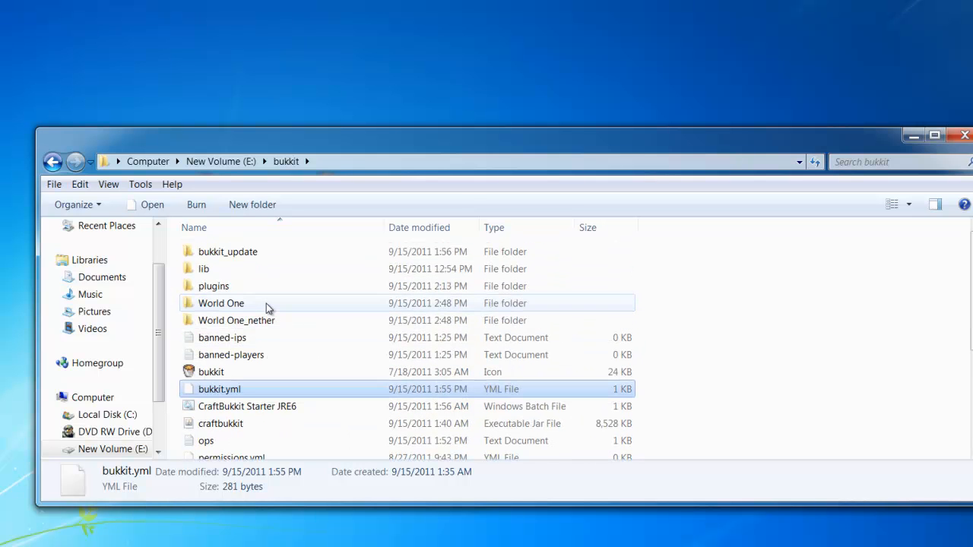
# Step: Open the bukkit server's plugins folder and arrange its window and the bukkit plugins archive side by side on the desktop
pyautogui.doubleClick(214, 286)
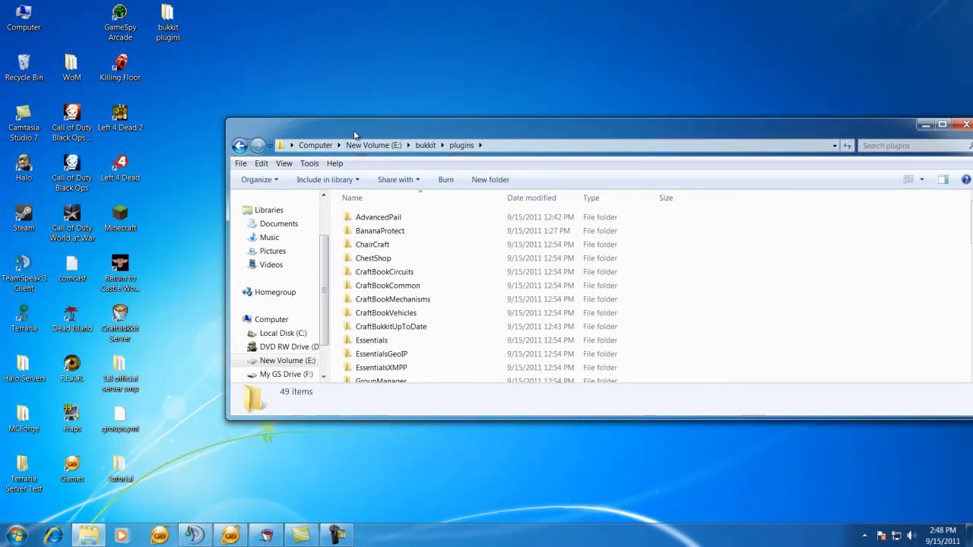
pyautogui.moveTo(197, 147); pyautogui.dragTo(444, 171)
pyautogui.moveTo(550, 153); pyautogui.dragTo(546, 153)
pyautogui.moveTo(361, 171); pyautogui.dragTo(325, 271)
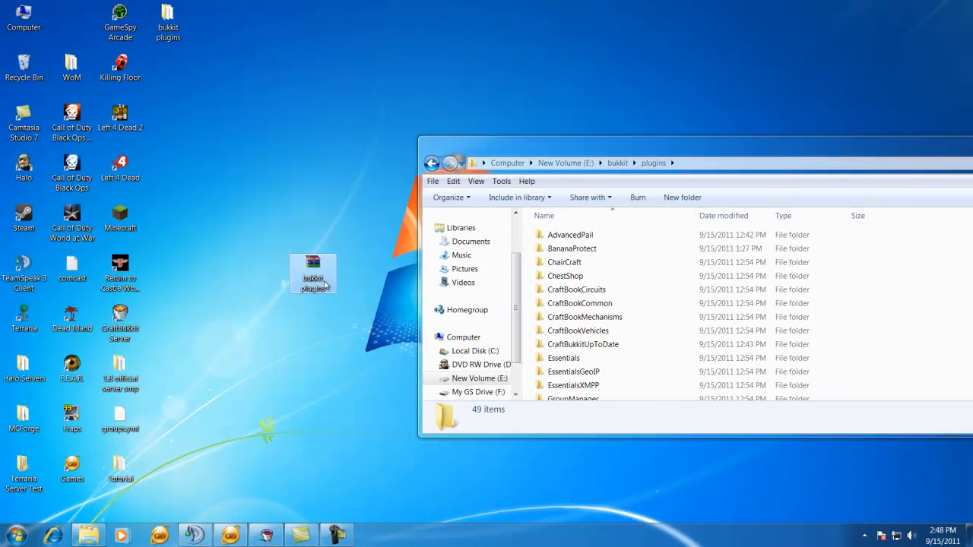
# Step: Open the bukkit plugins.rar archive in WinRAR and go into its bukkit plugins folder
pyautogui.doubleClick(317, 280)
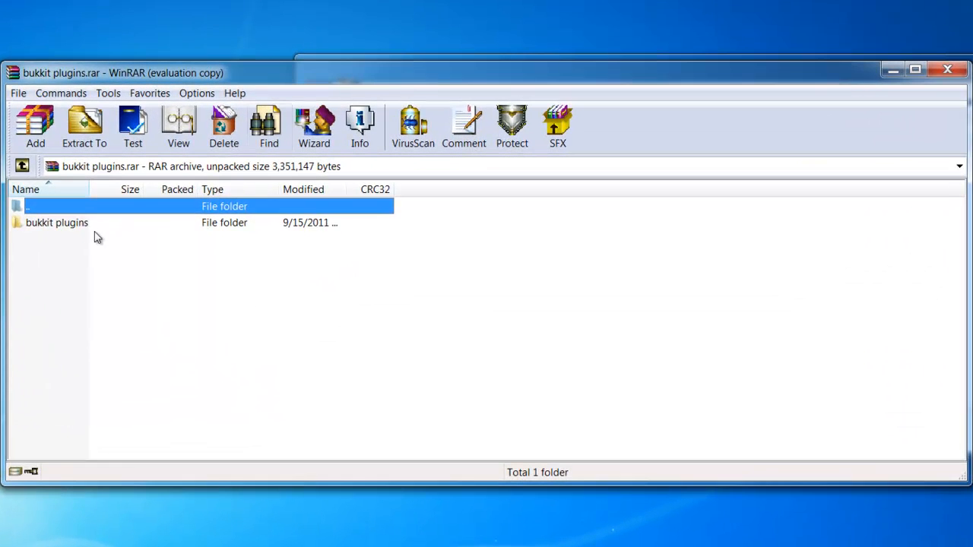
pyautogui.click(132, 99)
pyautogui.doubleClick(76, 230)
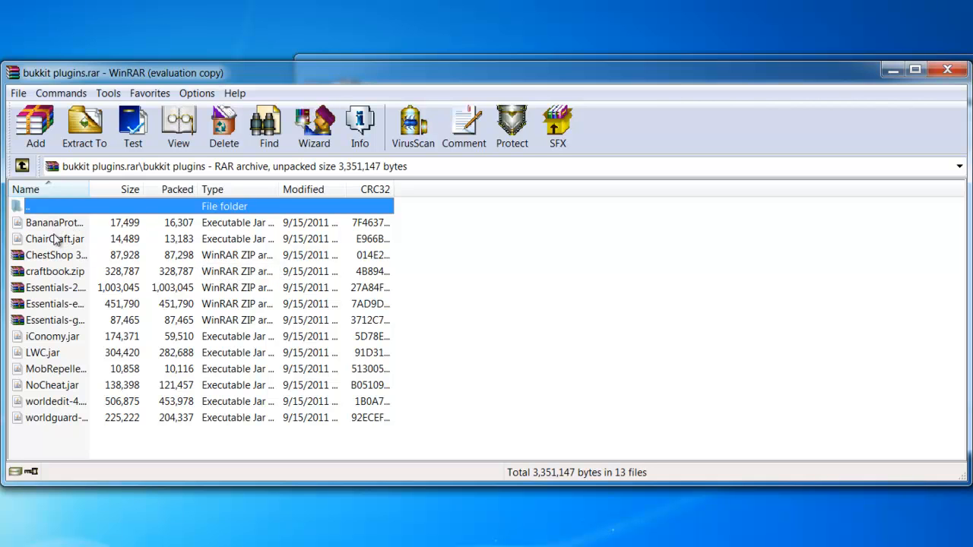
# Step: Select all eight .jar plugins in the archive, from BananaProtect and ChairCraft to worldedit and worldguard, leaving out the zip files
pyautogui.moveTo(49, 221); pyautogui.dragTo(67, 241)
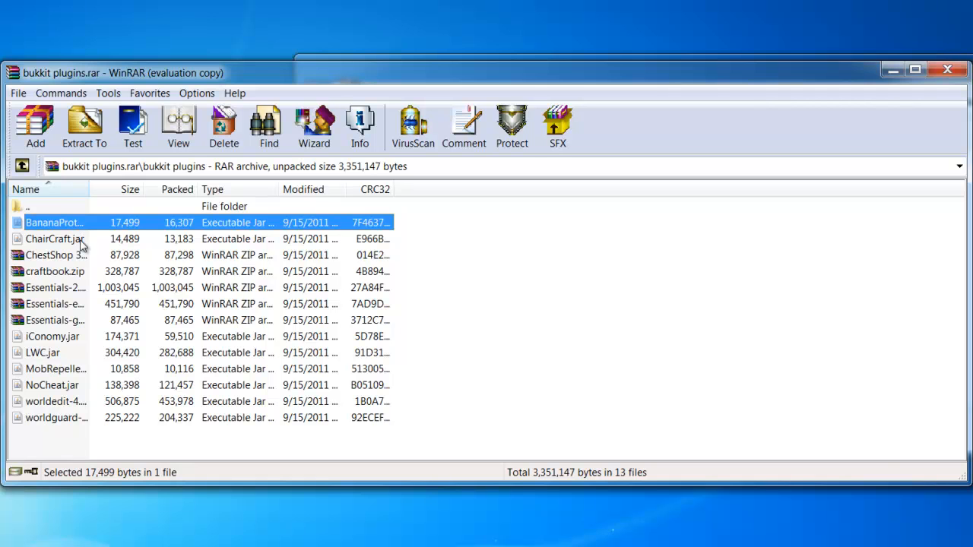
pyautogui.keyDown('ctrl'); pyautogui.click(79, 240); pyautogui.keyUp('ctrl')
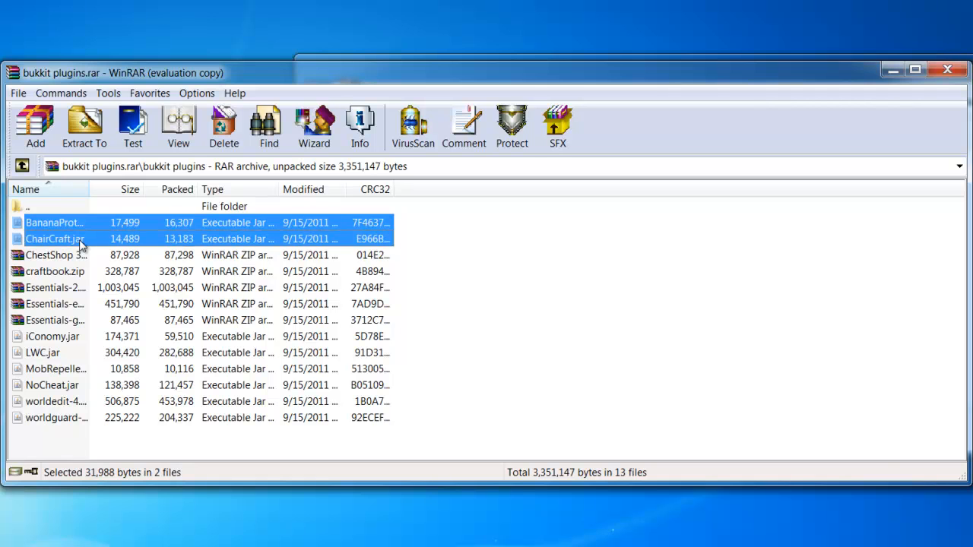
pyautogui.keyDown('ctrl'); pyautogui.click(50, 338); pyautogui.keyUp('ctrl')
pyautogui.keyDown('ctrl'); pyautogui.click(49, 354); pyautogui.keyUp('ctrl')
pyautogui.keyDown('ctrl'); pyautogui.click(51, 369); pyautogui.keyUp('ctrl')
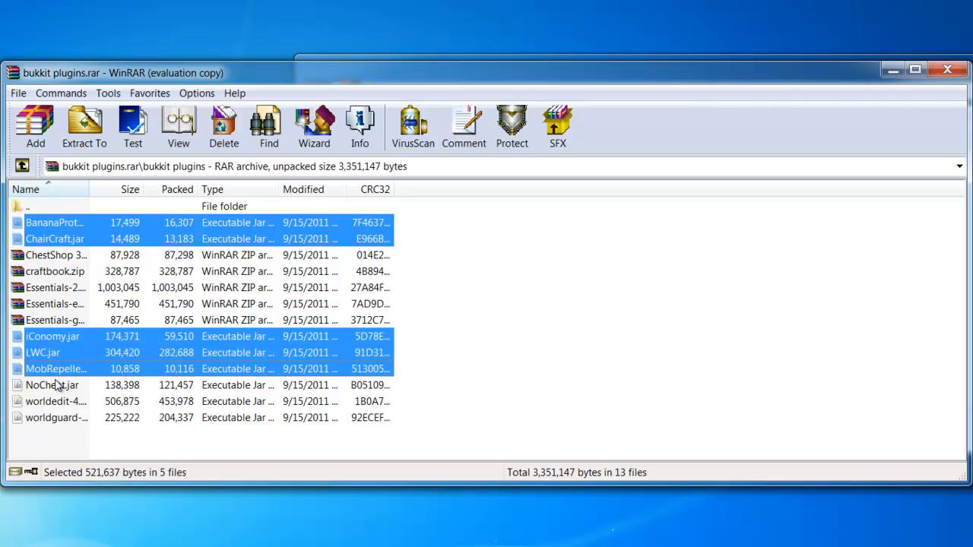
pyautogui.keyDown('ctrl'); pyautogui.click(57, 386); pyautogui.keyUp('ctrl')
pyautogui.keyDown('ctrl'); pyautogui.click(62, 402); pyautogui.keyUp('ctrl')
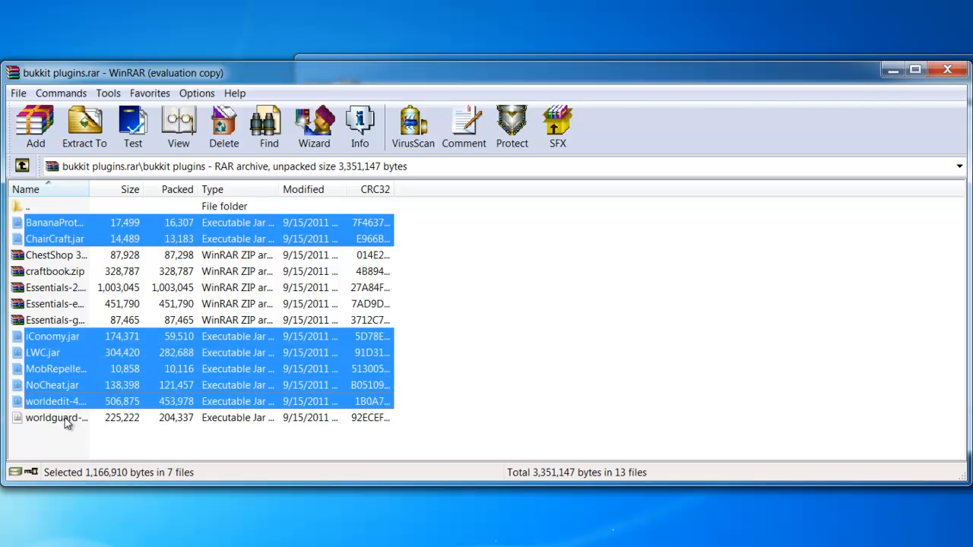
pyautogui.keyDown('ctrl'); pyautogui.click(66, 418); pyautogui.keyUp('ctrl')
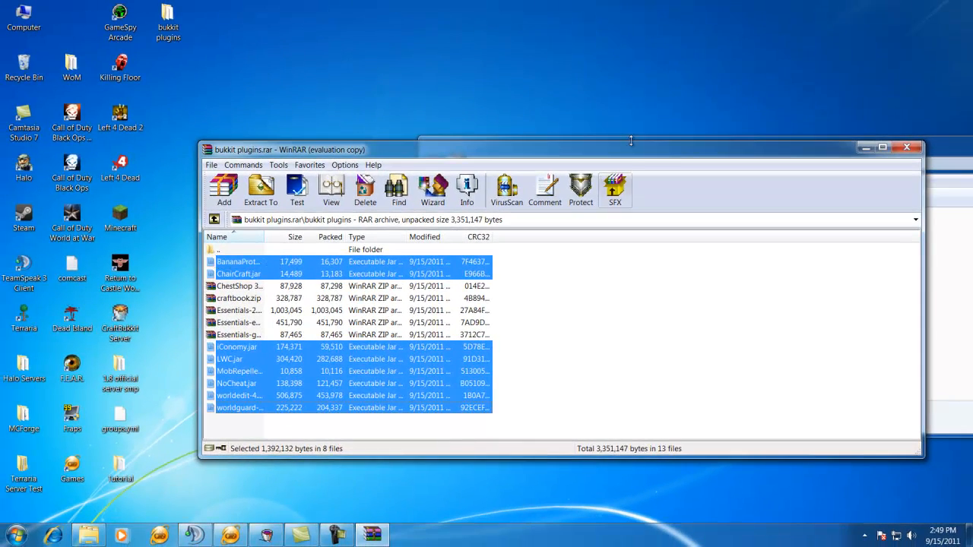
# Step: Place the archive window beside the server's plugins folder and look through the plugin folders and .jar files there
pyautogui.moveTo(629, 158); pyautogui.dragTo(147, 179)
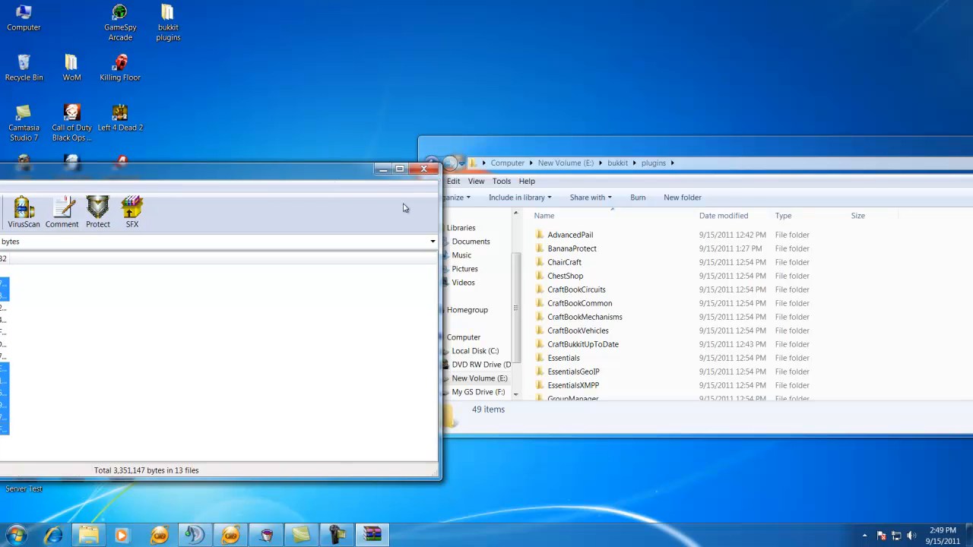
pyautogui.moveTo(534, 152); pyautogui.dragTo(424, 187)
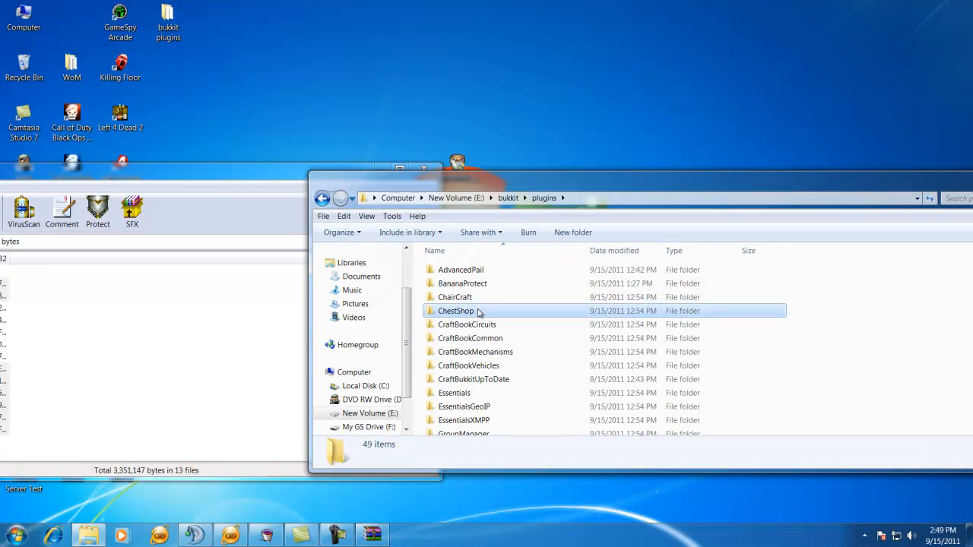
pyautogui.press('BackSpace')
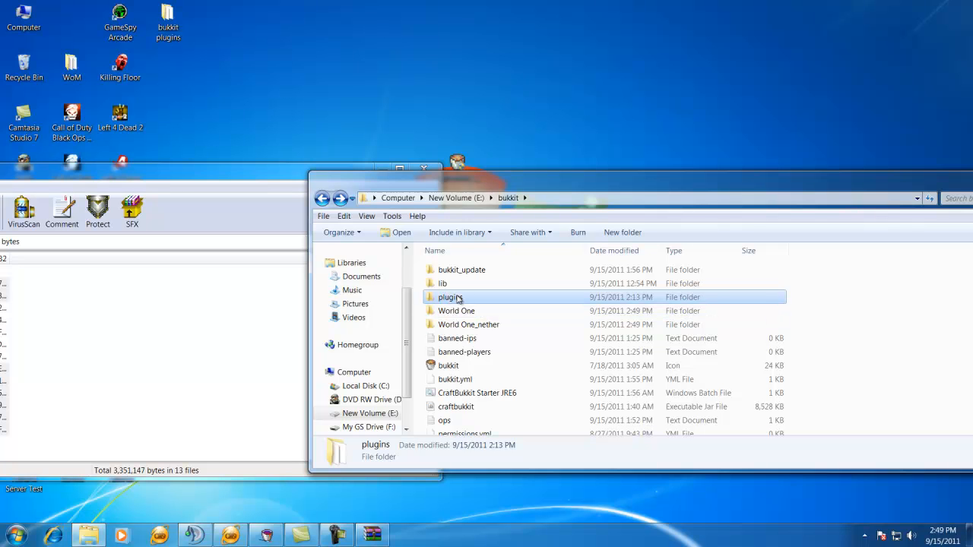
pyautogui.doubleClick(462, 297)
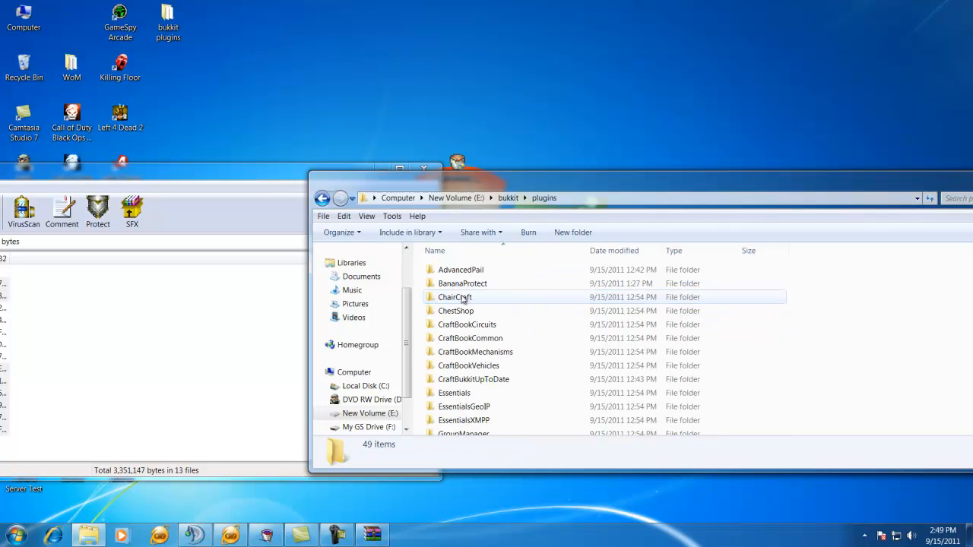
pyautogui.scroll(-12, 461, 304)
pyautogui.scroll(10, 468, 323)
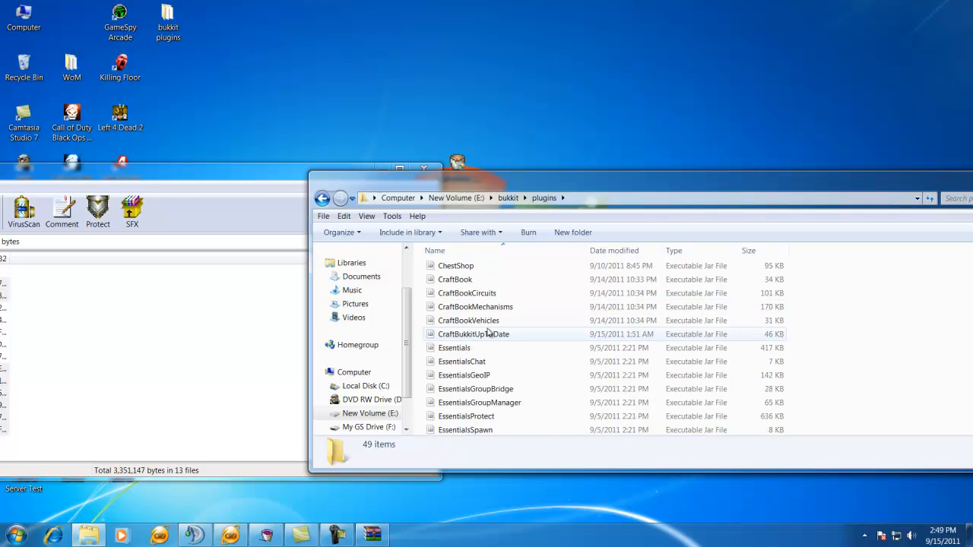
pyautogui.scroll(1, 489, 338)
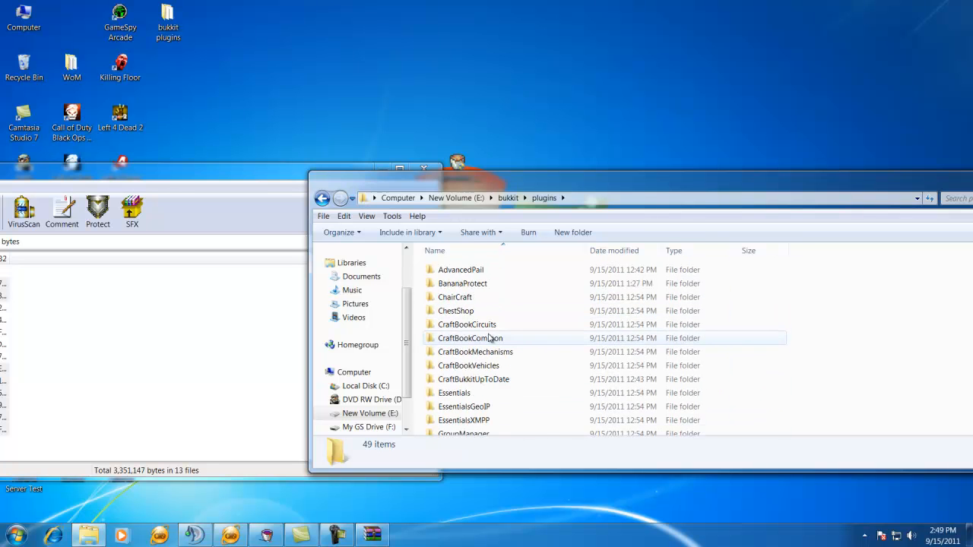
# Step: Bring the bukkit plugins.rar window back into view and open ChestShop 3.zip from it
pyautogui.moveTo(429, 182); pyautogui.dragTo(594, 162)
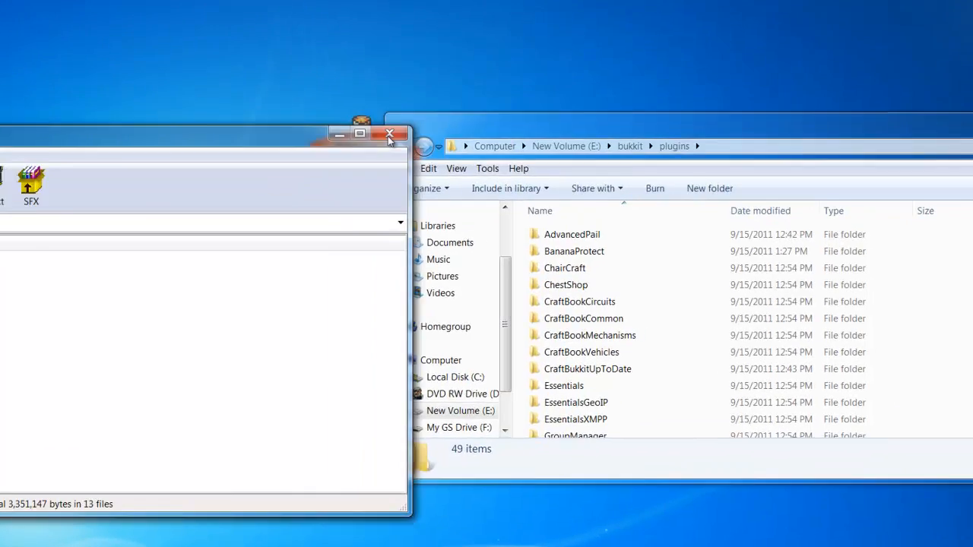
pyautogui.moveTo(330, 181); pyautogui.dragTo(777, 158)
pyautogui.moveTo(744, 86); pyautogui.dragTo(833, 86)
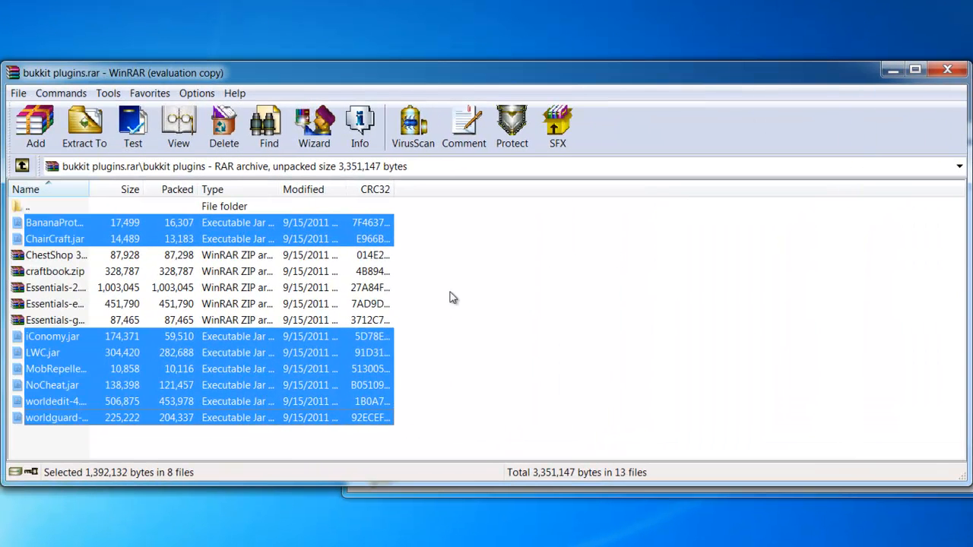
pyautogui.click(68, 255)
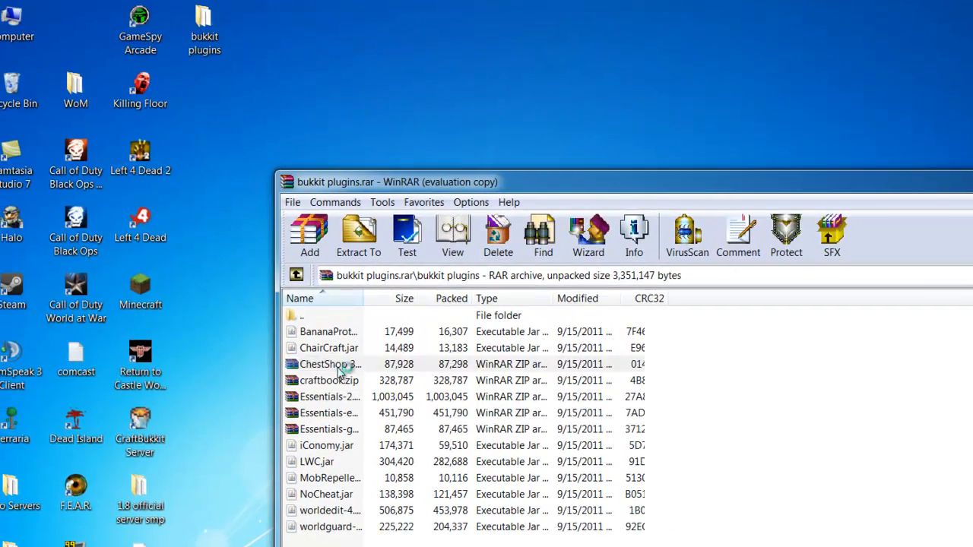
pyautogui.doubleClick(339, 367)
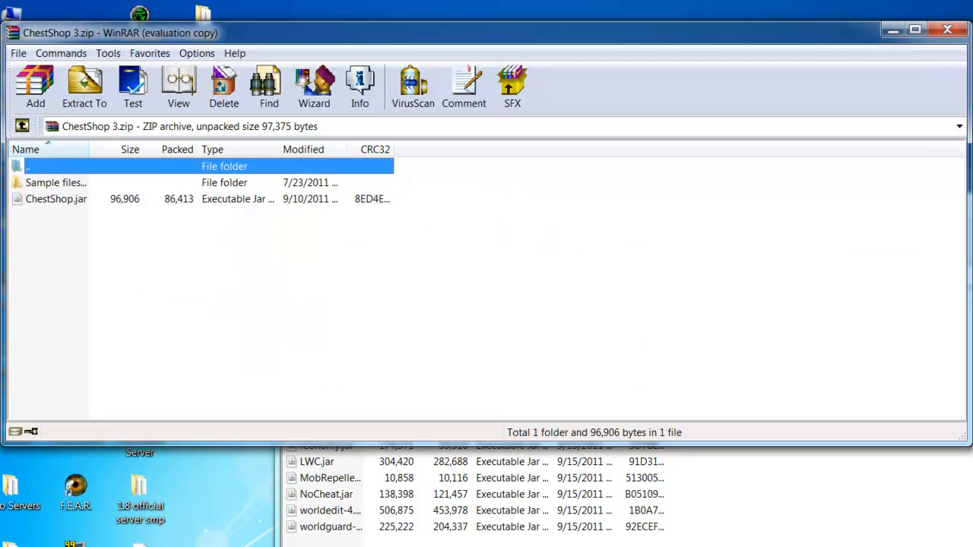
# Step: Arrange the ChestShop 3.zip window beside the server's plugins folder and go up to the bukkit folder
pyautogui.moveTo(972, 192); pyautogui.dragTo(437, 328)
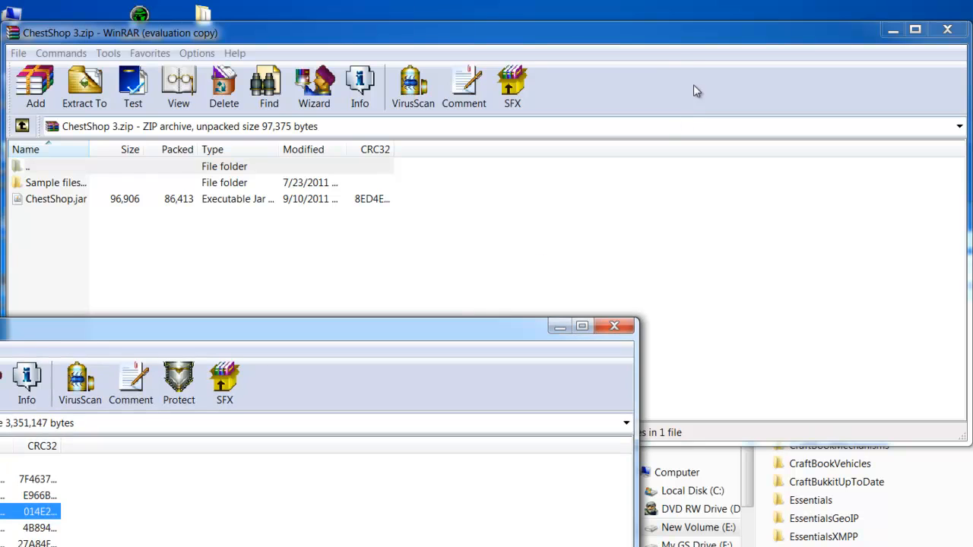
pyautogui.moveTo(637, 43); pyautogui.dragTo(882, 137)
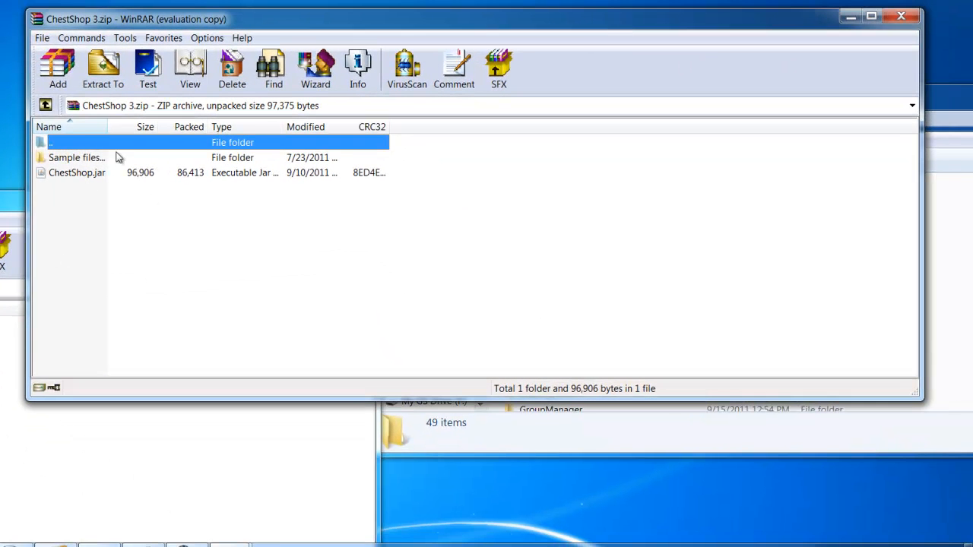
pyautogui.moveTo(419, 26); pyautogui.dragTo(93, 61)
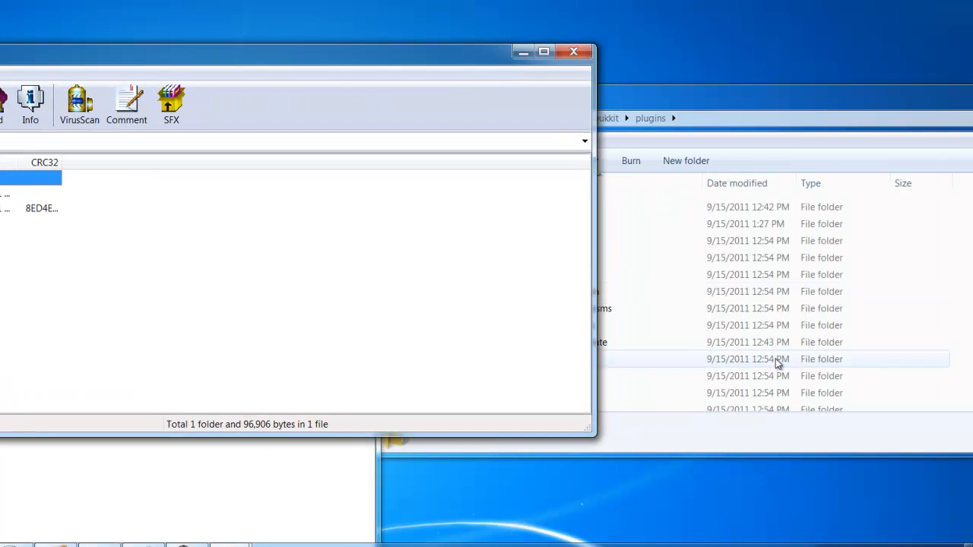
pyautogui.click(723, 298)
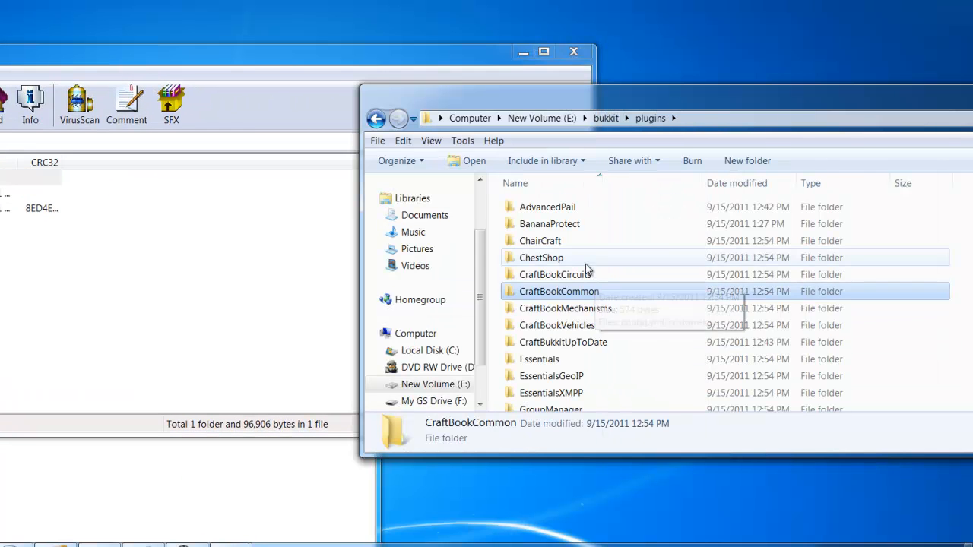
pyautogui.press('BackSpace')
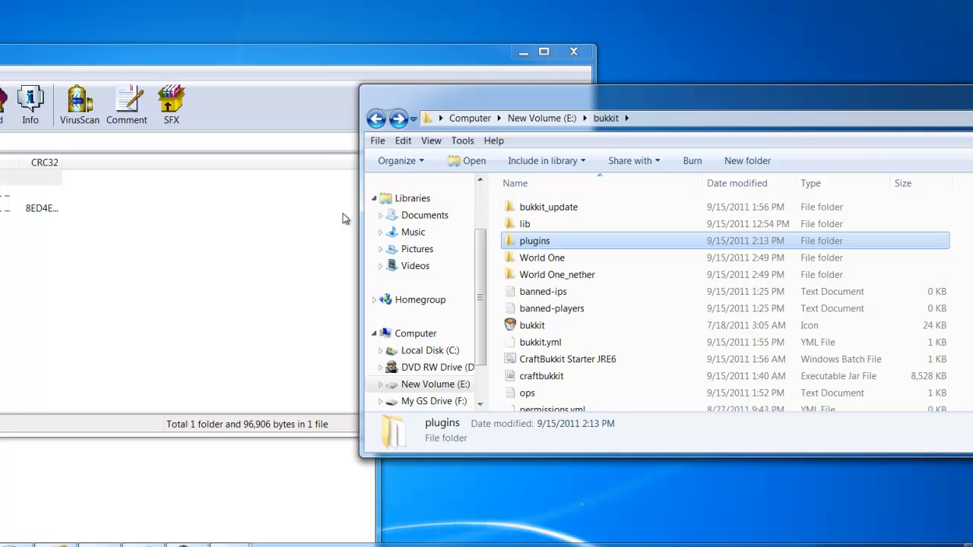
# Step: Close the ChestShop 3.zip and bukkit plugins.rar archive windows
pyautogui.click(343, 176)
pyautogui.moveTo(403, 52); pyautogui.dragTo(292, 157)
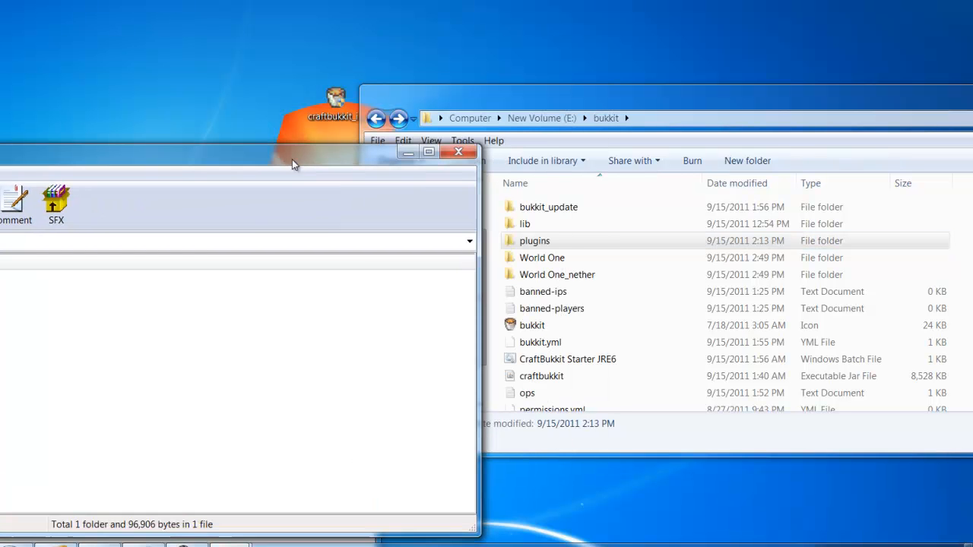
pyautogui.click(468, 154)
pyautogui.moveTo(292, 206); pyautogui.dragTo(826, 95)
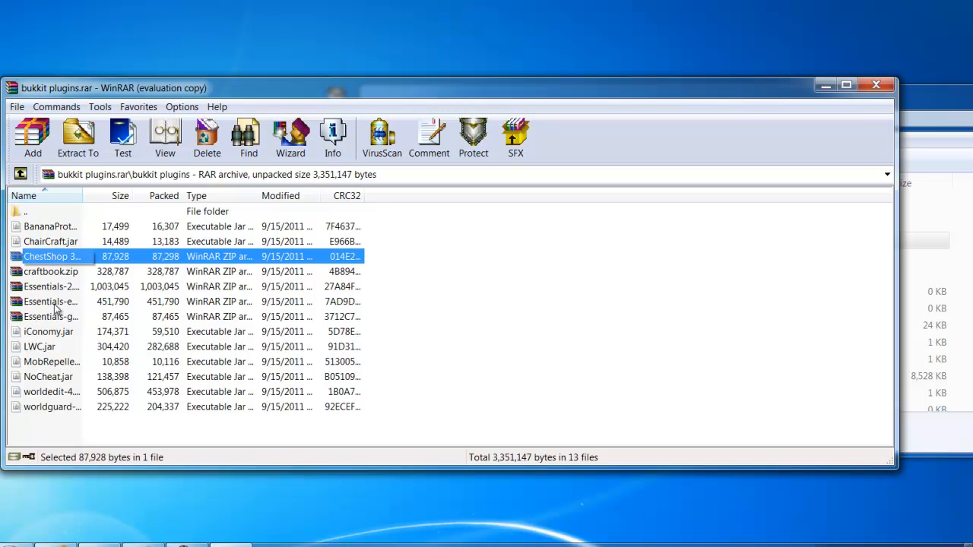
pyautogui.moveTo(387, 99); pyautogui.dragTo(41, 179)
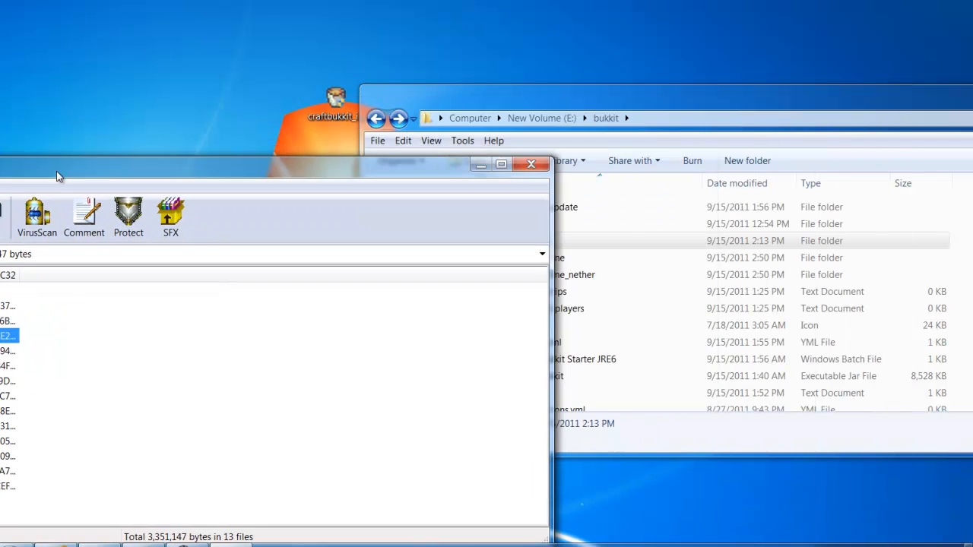
pyautogui.click(529, 167)
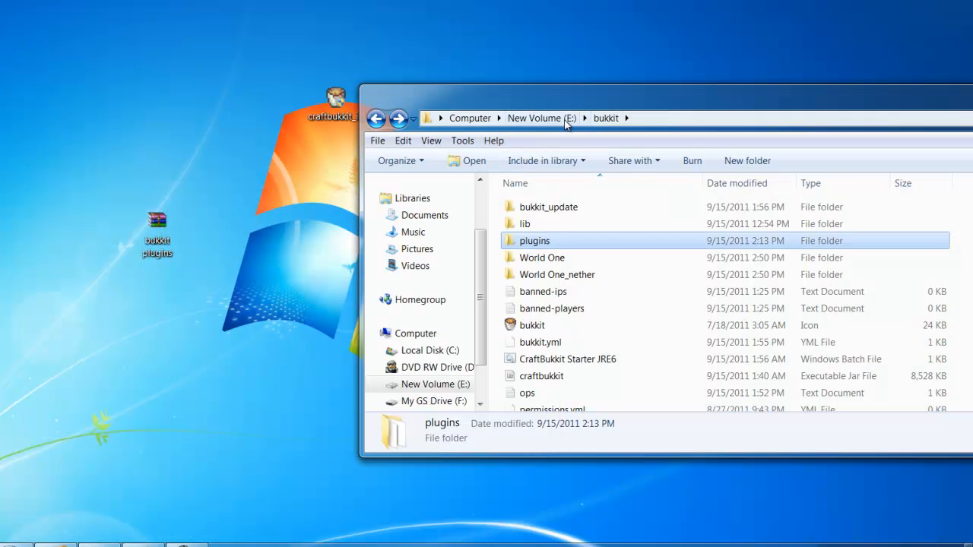
# Step: Examine the bukkit folder's contents, from the World One folders to the run batch file and server.properties
pyautogui.moveTo(563, 105); pyautogui.dragTo(247, 99)
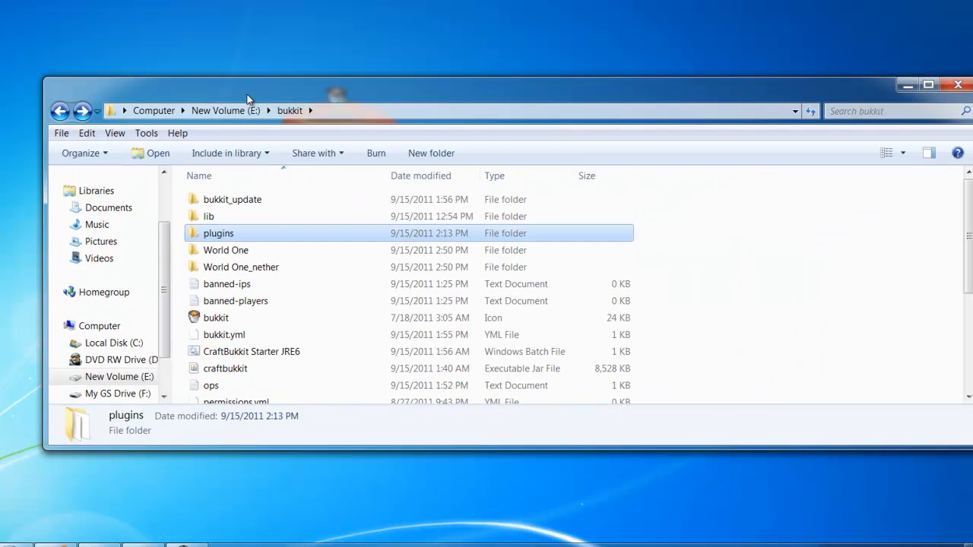
pyautogui.click(262, 251)
pyautogui.scroll(-4, 263, 255)
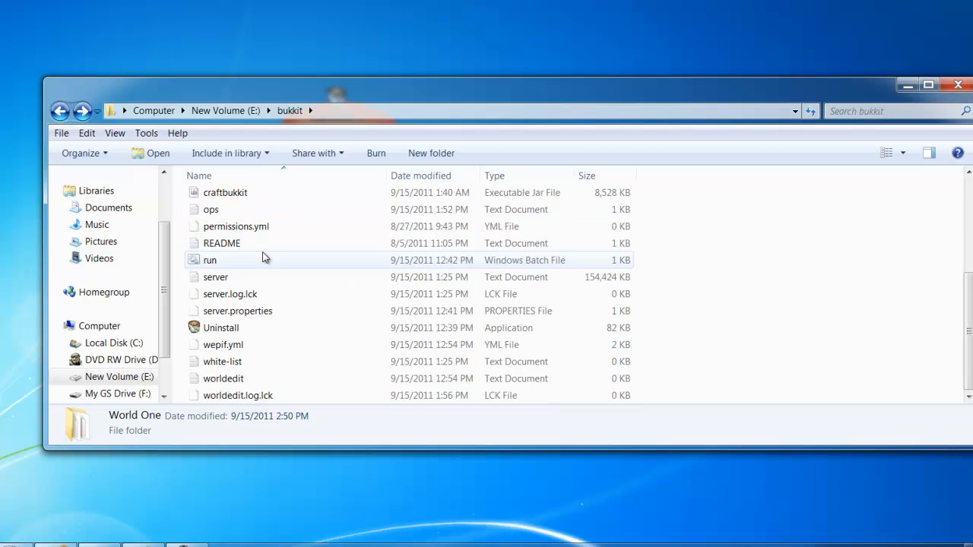
pyautogui.scroll(4, 261, 335)
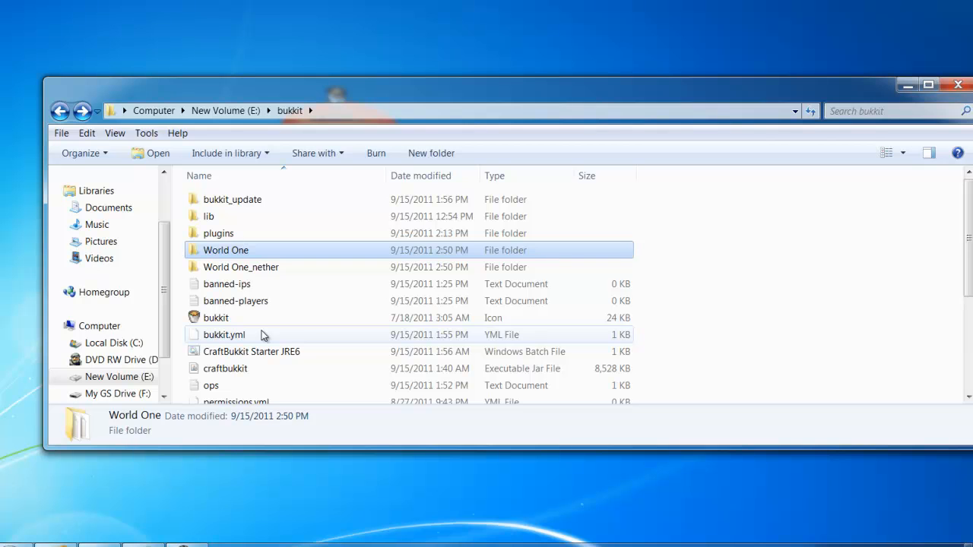
pyautogui.scroll(-4, 262, 335)
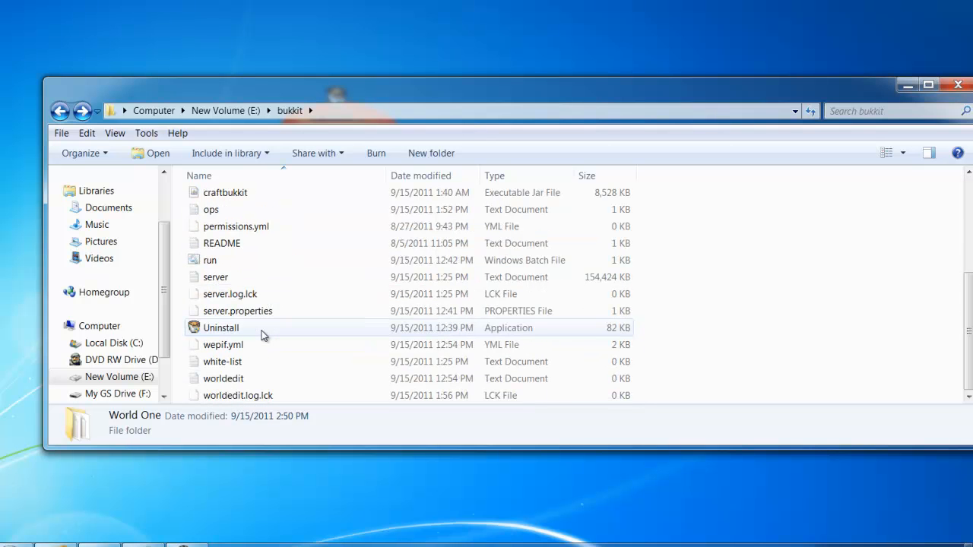
pyautogui.scroll(4, 262, 335)
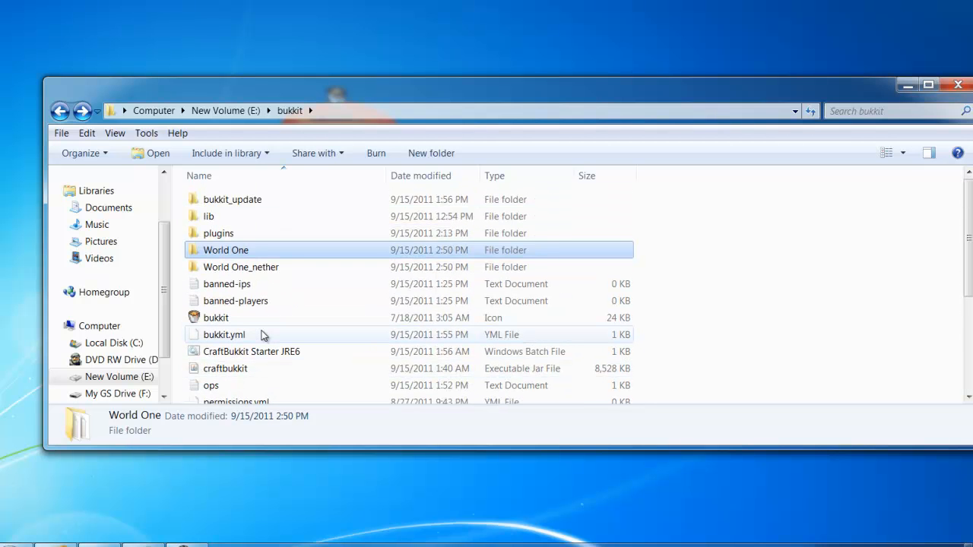
pyautogui.scroll(-4, 261, 335)
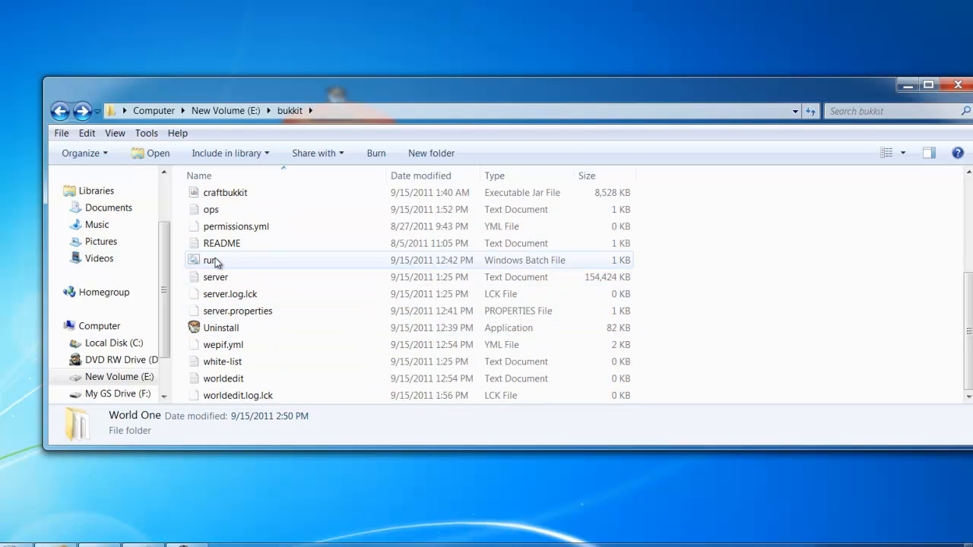
pyautogui.scroll(4, 217, 262)
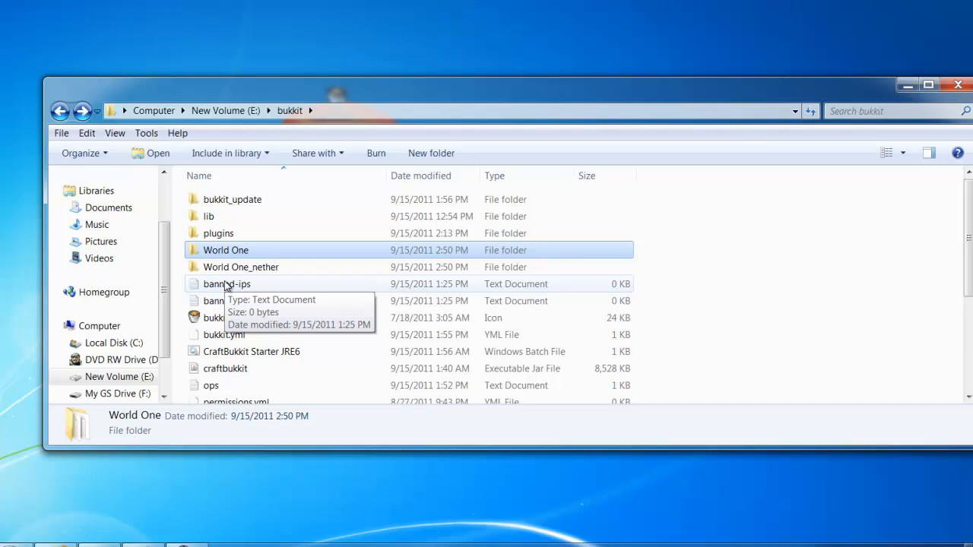
pyautogui.moveTo(309, 276)
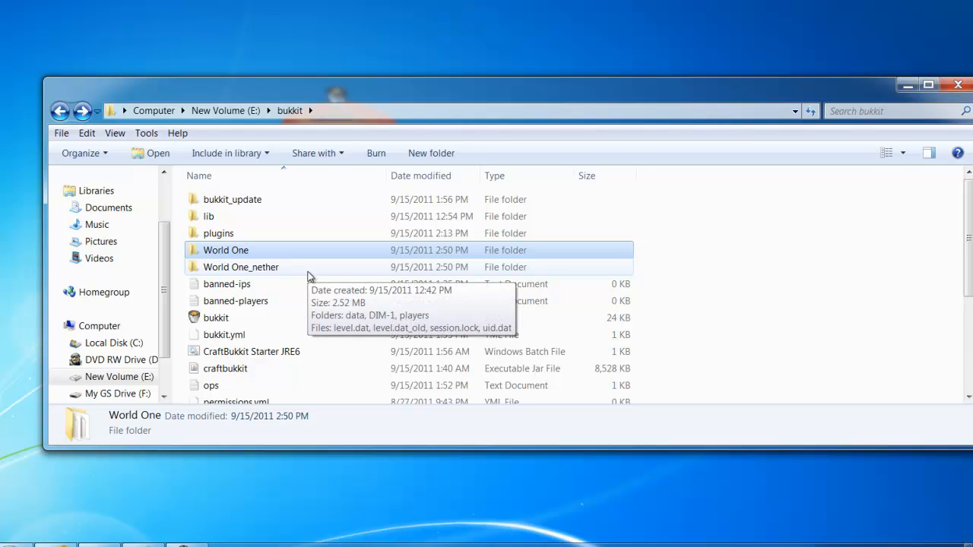
# Step: Open the server's plugins folder and look through its plugin folders and .jar files
pyautogui.doubleClick(245, 236)
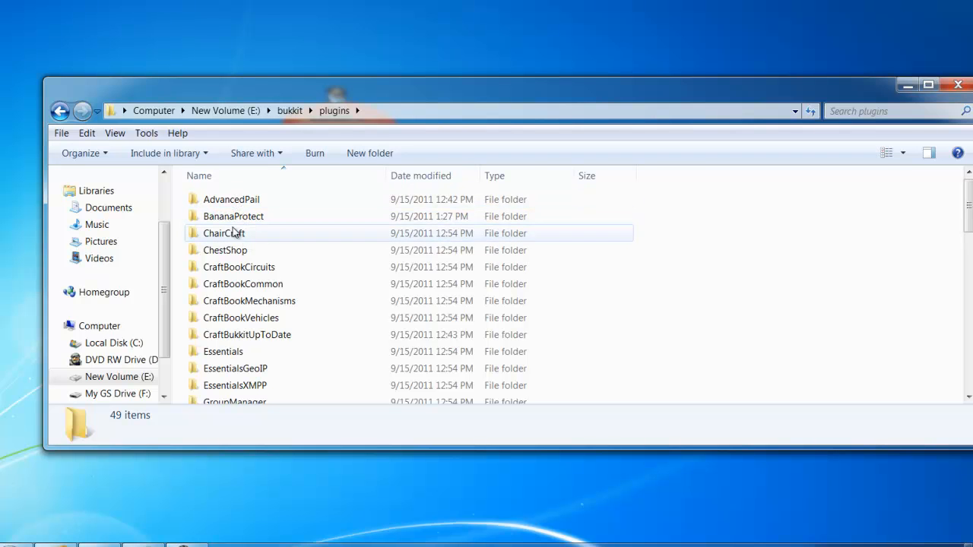
pyautogui.scroll(-8, 228, 283)
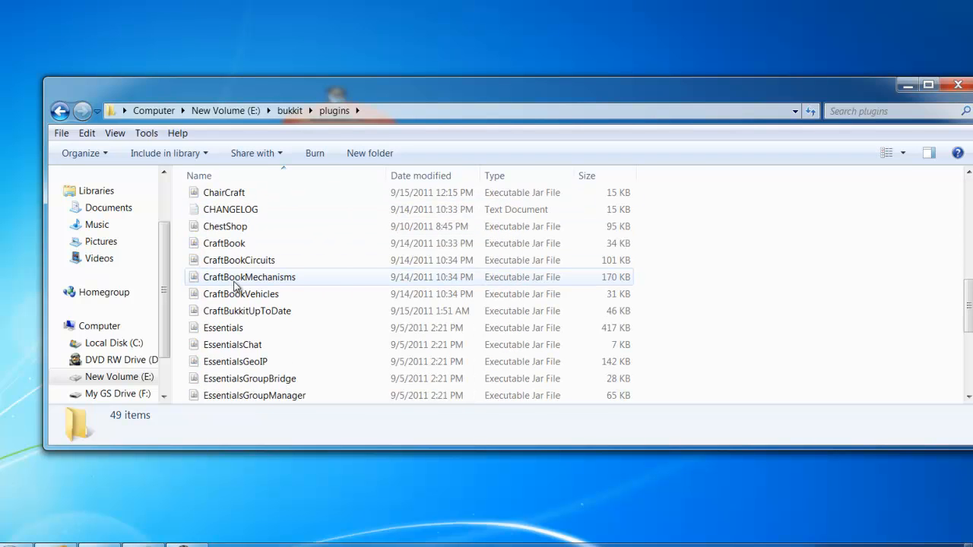
pyautogui.scroll(-4, 234, 286)
pyautogui.scroll(12, 229, 283)
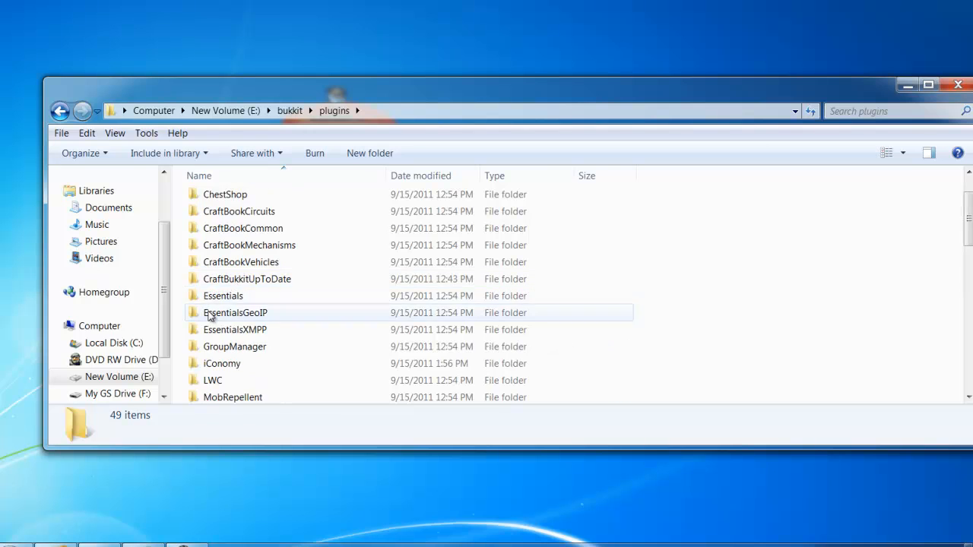
# Step: Look through the plugin folders and .jar files in the plugins folder and return to the bukkit folder
pyautogui.scroll(-4, 257, 253)
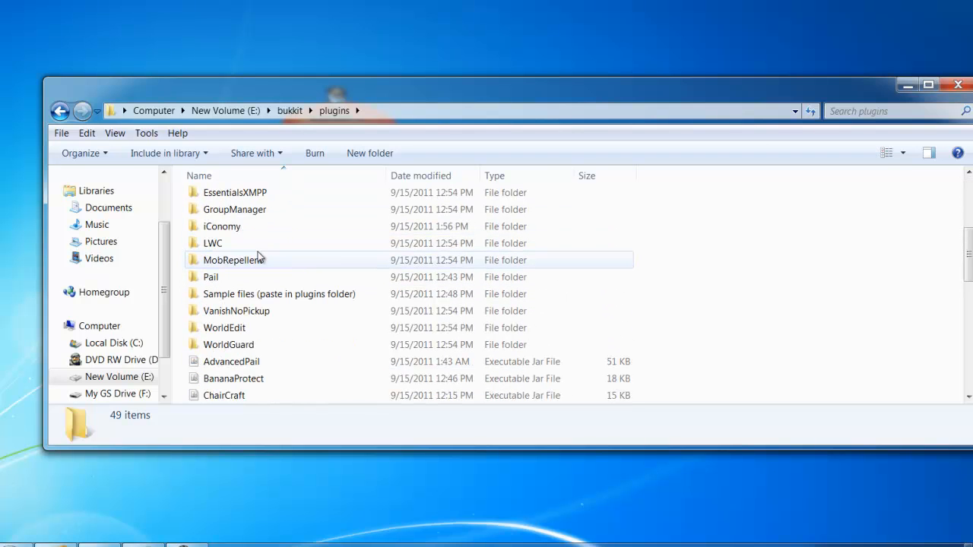
pyautogui.scroll(-2, 260, 259)
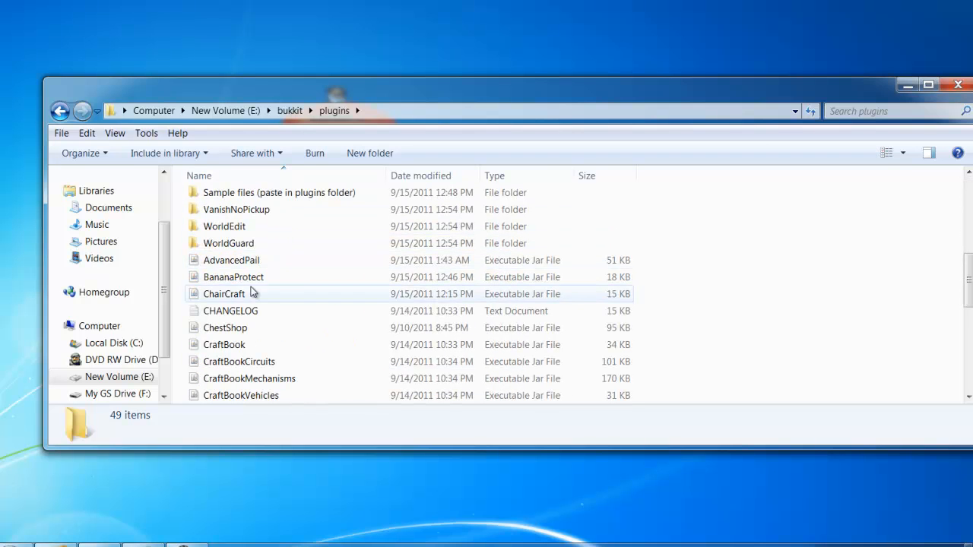
pyautogui.scroll(-1, 254, 291)
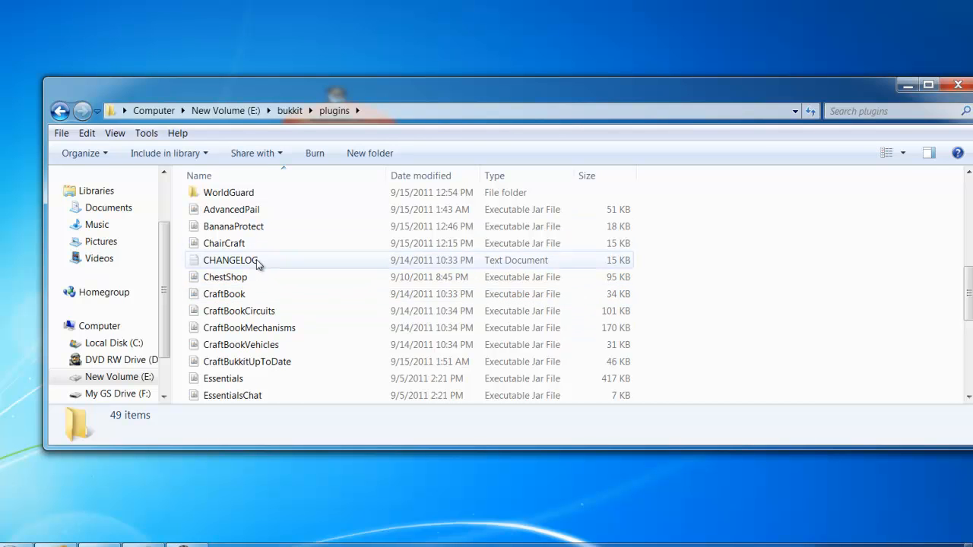
pyautogui.press('BackSpace')
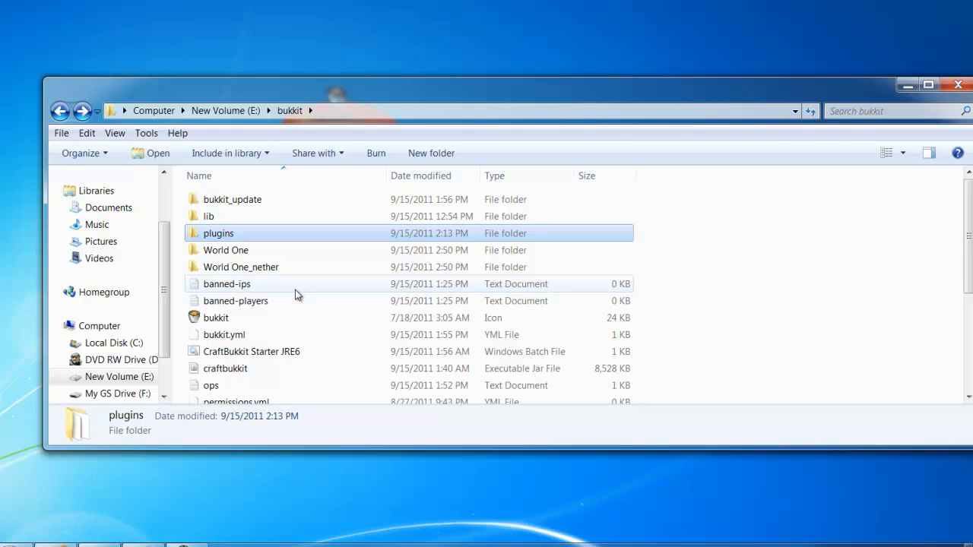
pyautogui.press('BackSpace')
pyautogui.hotkey('alt', 'Right')
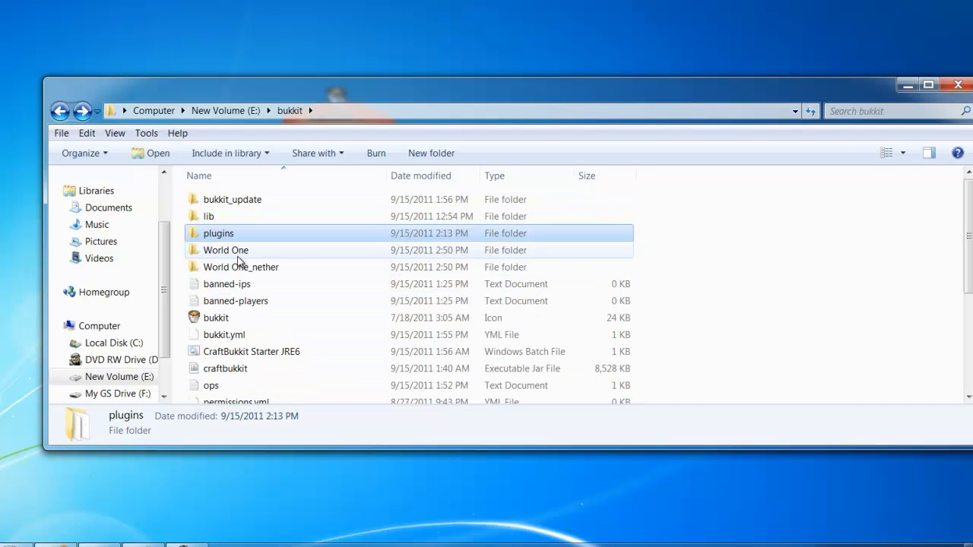
pyautogui.hotkey('alt', 'Right')
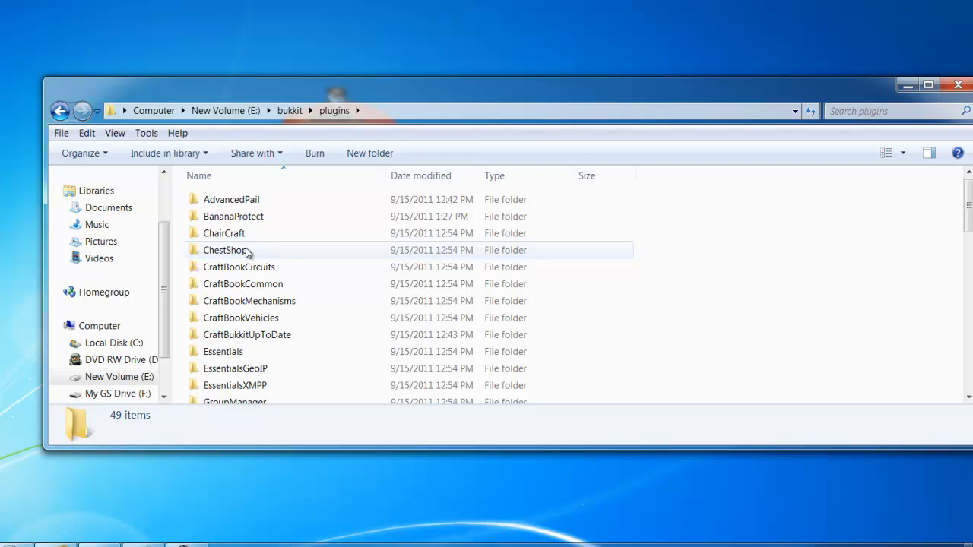
pyautogui.hotkey('alt', 'Left')
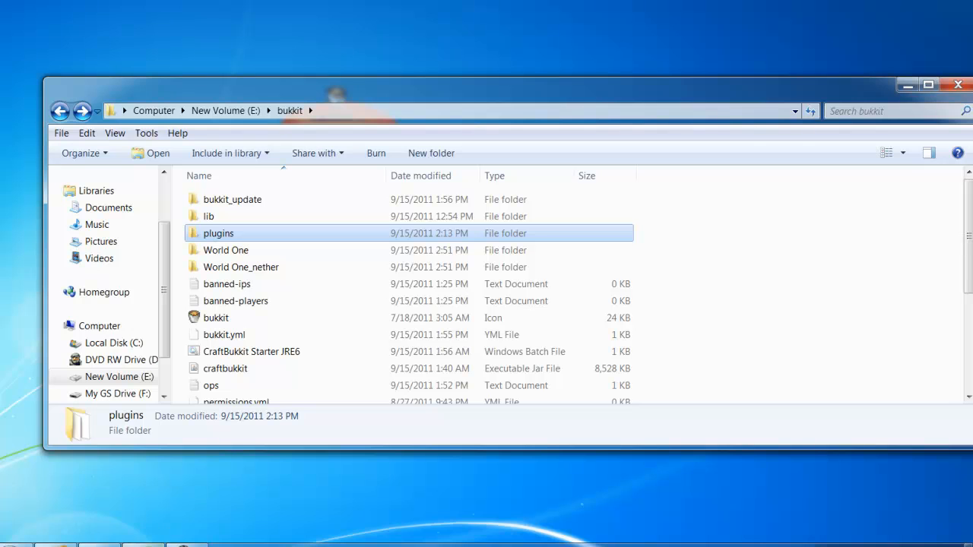
# Step: Bring up Pail Server Manager, examine its player list and the actions available for one player, and minimize the window
pyautogui.moveTo(143, 544)
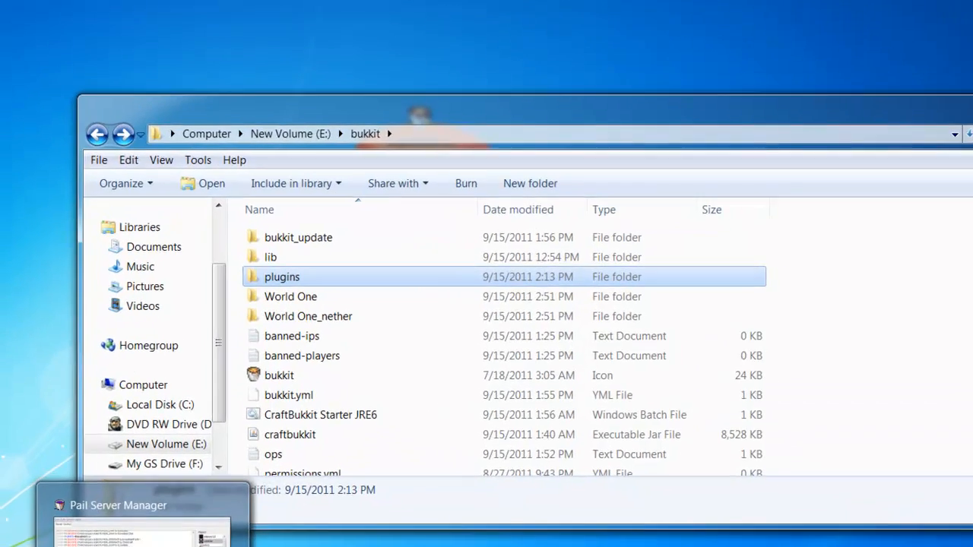
pyautogui.click(101, 545)
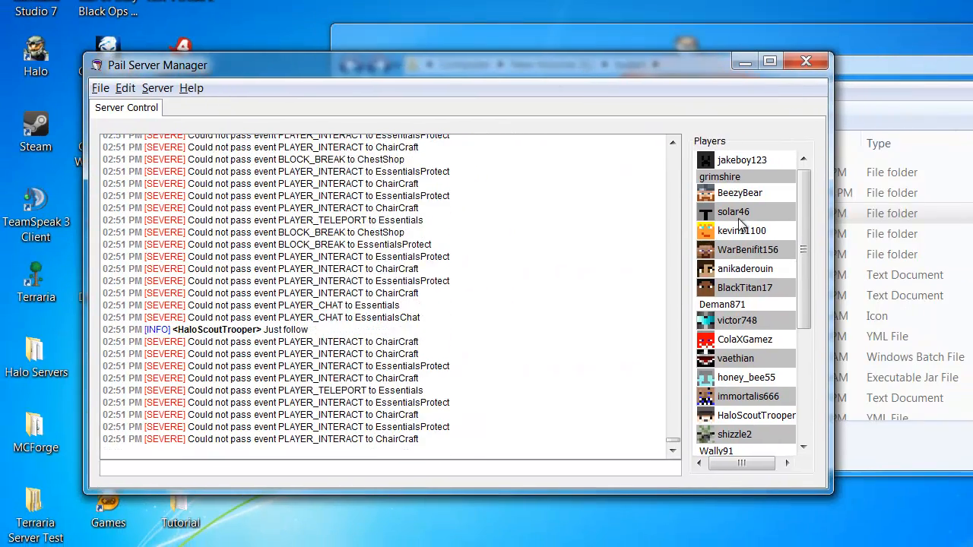
pyautogui.click(734, 212)
pyautogui.scroll(-4, 742, 222)
pyautogui.scroll(4, 745, 240)
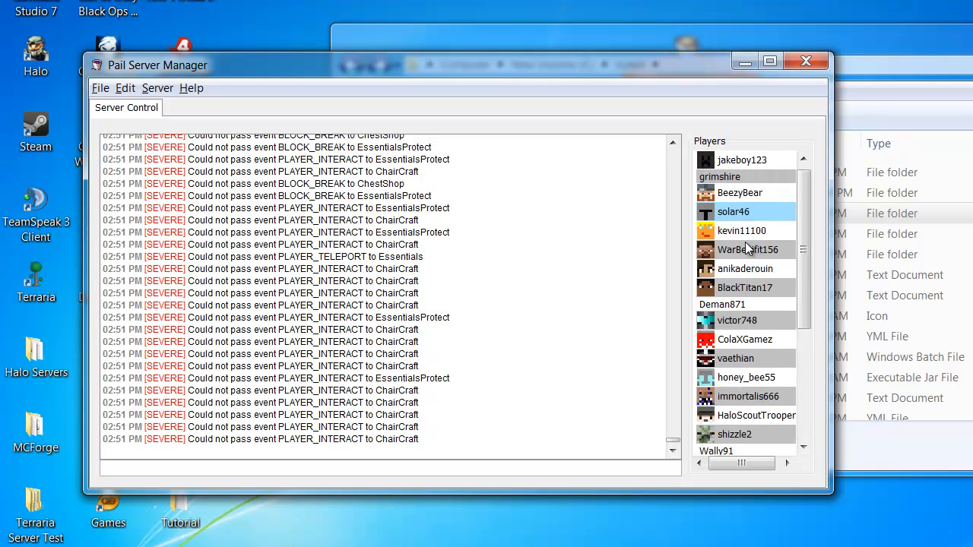
pyautogui.rightClick(742, 233)
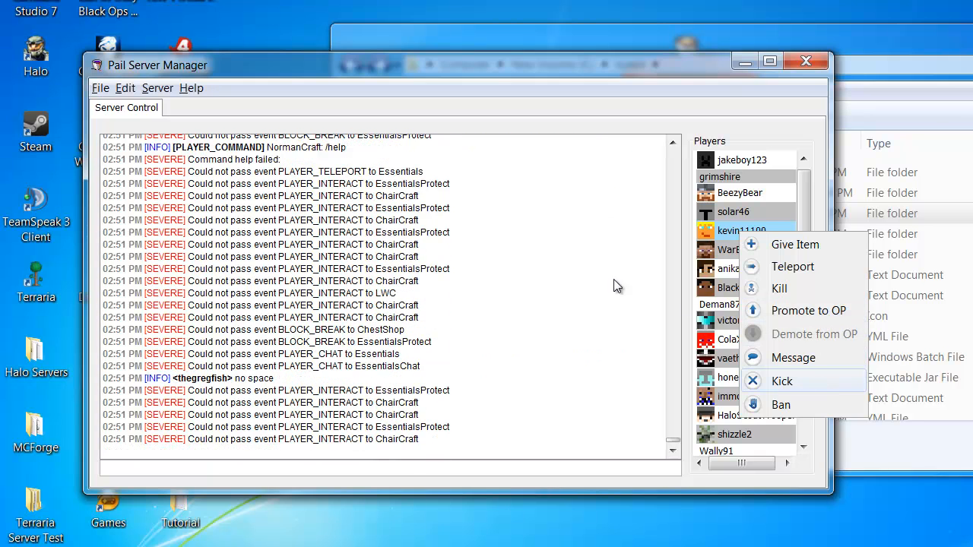
pyautogui.click(536, 287)
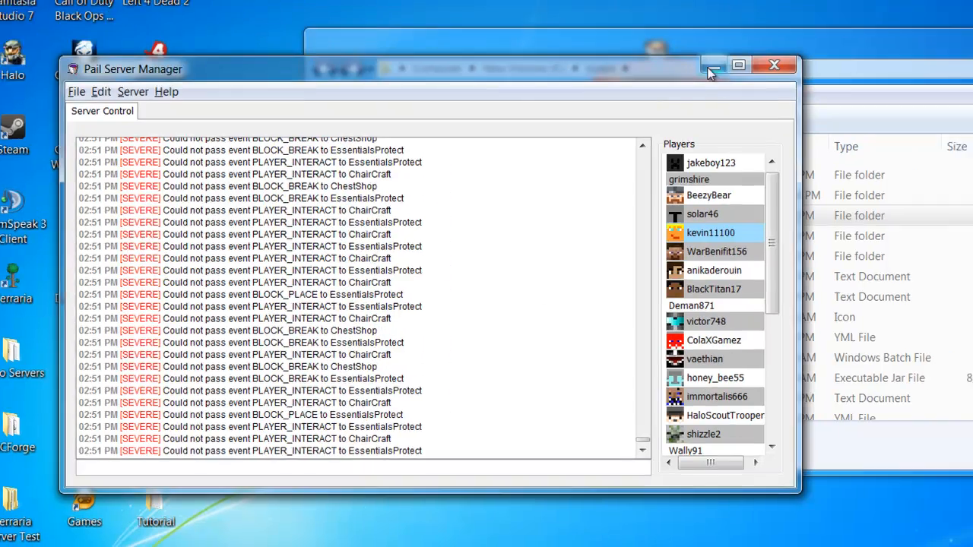
pyautogui.click(745, 62)
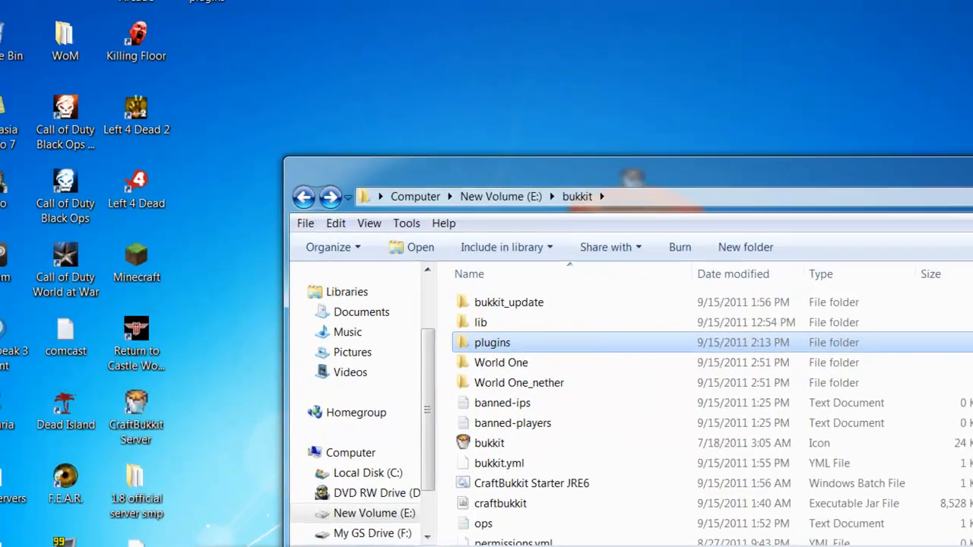
# Step: View the server's cmd.exe console output and minimize the console and Pail Server Manager windows
pyautogui.click(384, 545)
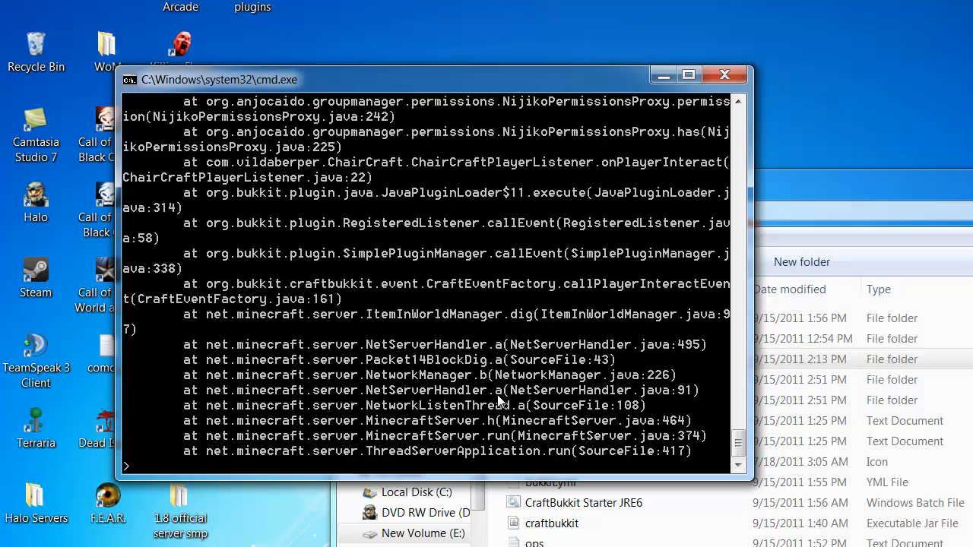
pyautogui.click(388, 546)
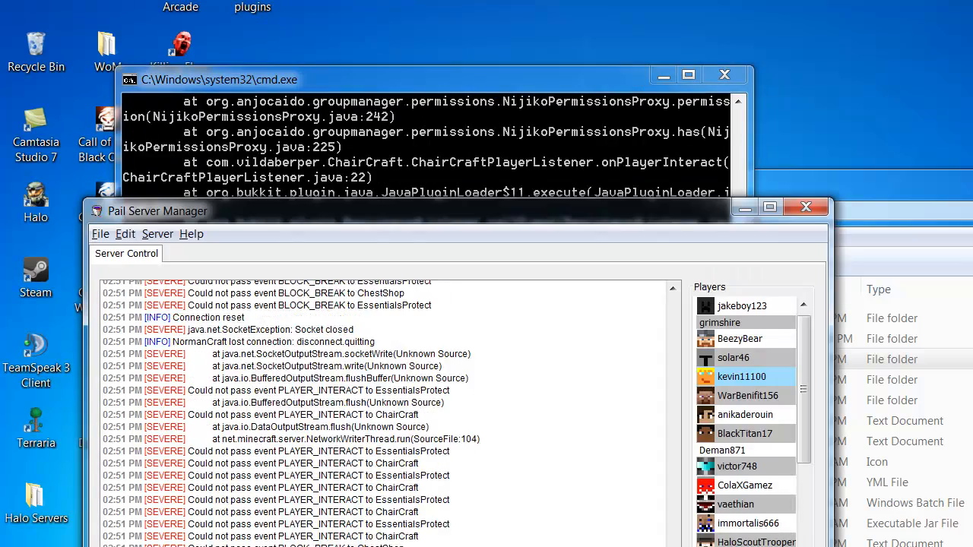
pyautogui.click(747, 209)
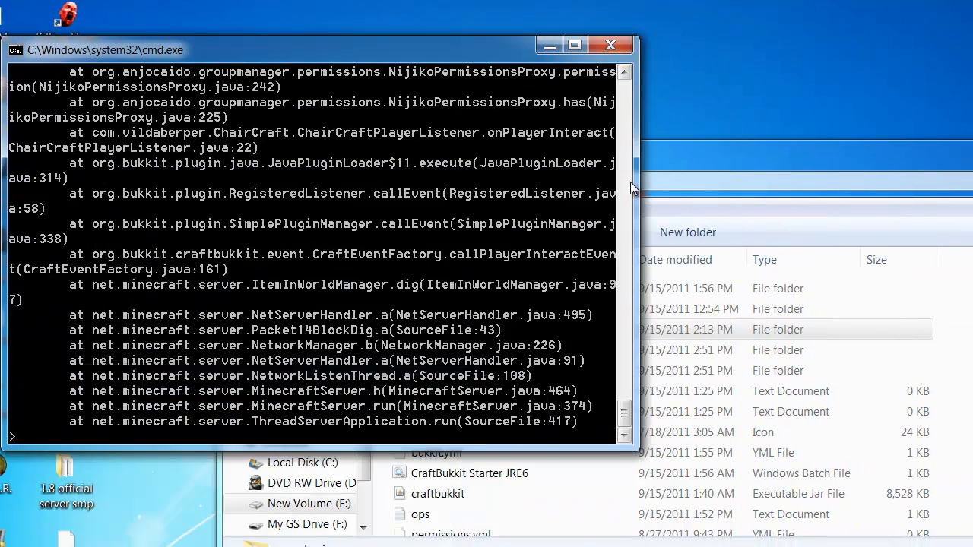
pyautogui.moveTo(514, 51); pyautogui.dragTo(476, 132)
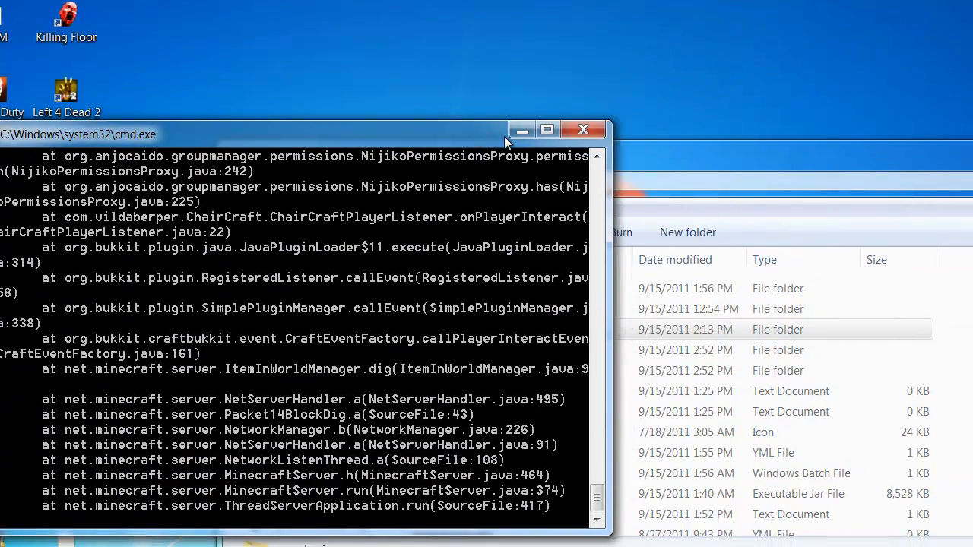
pyautogui.click(522, 131)
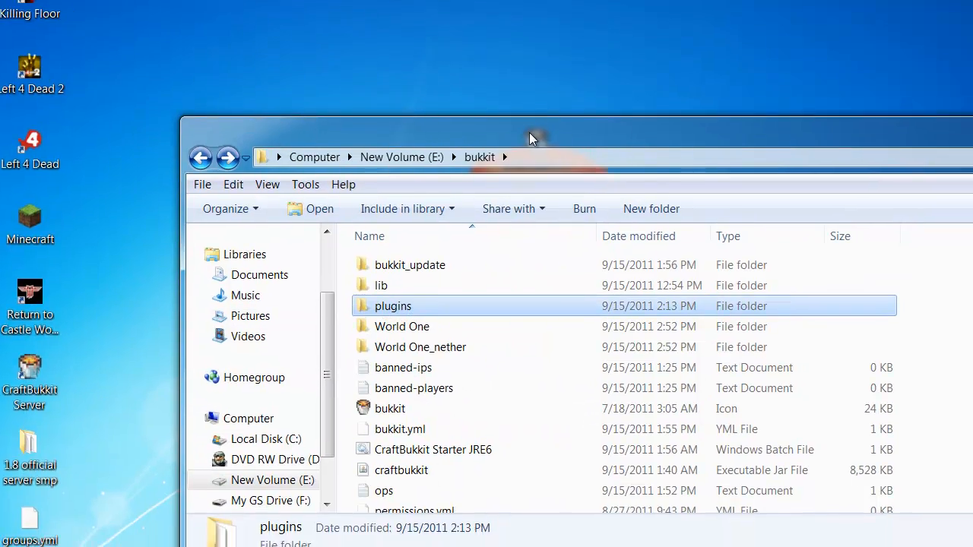
# Step: Close the bukkit folder window and dismiss the TeamSpeak poke message
pyautogui.moveTo(530, 134); pyautogui.dragTo(277, 176)
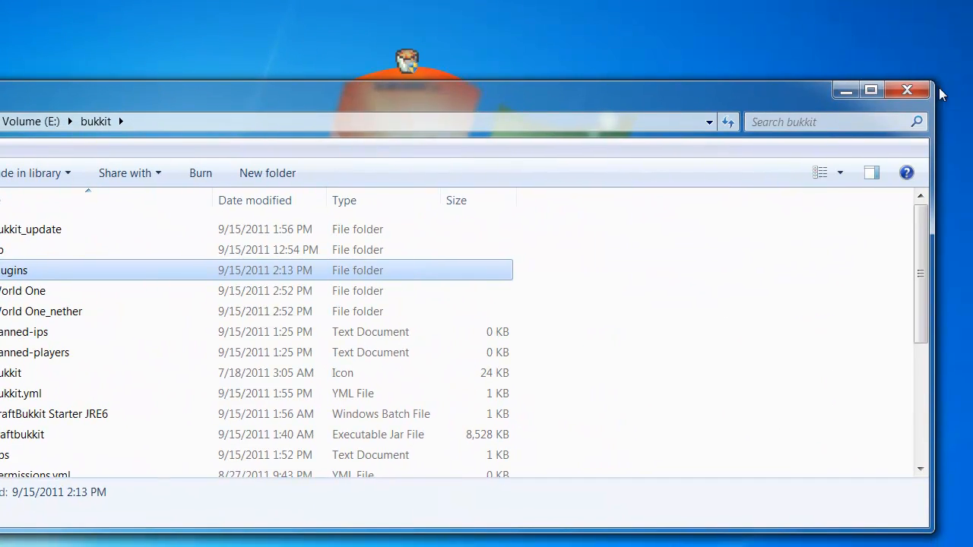
pyautogui.click(914, 91)
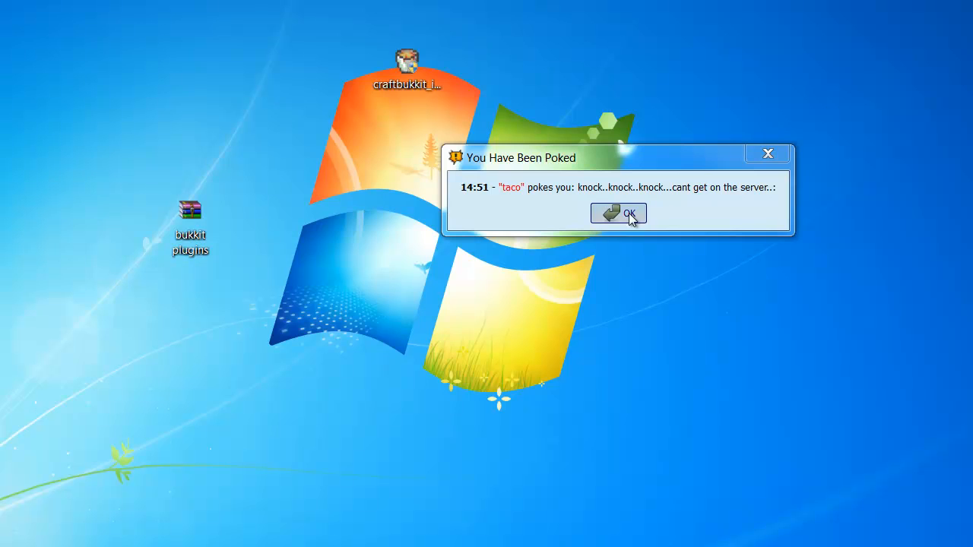
pyautogui.moveTo(612, 168); pyautogui.dragTo(502, 215)
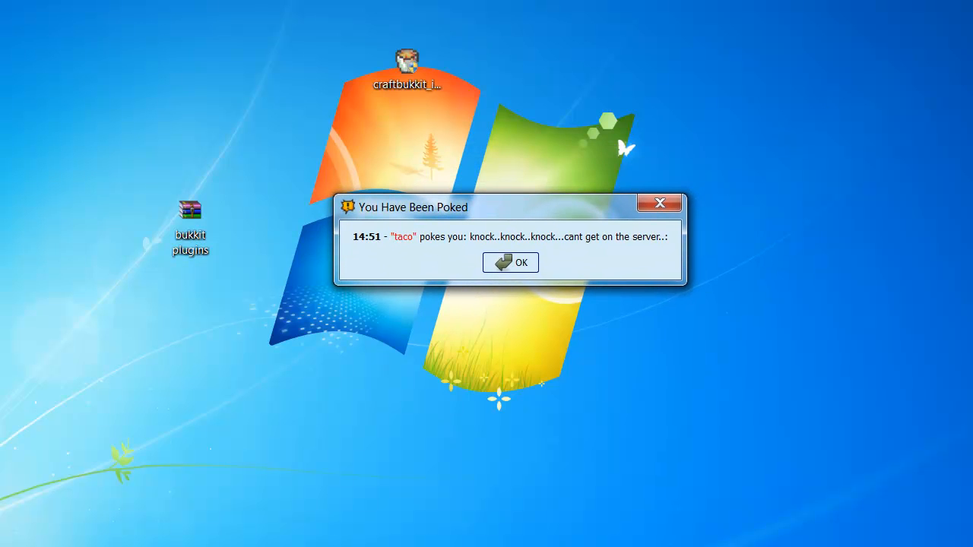
pyautogui.click(514, 261)
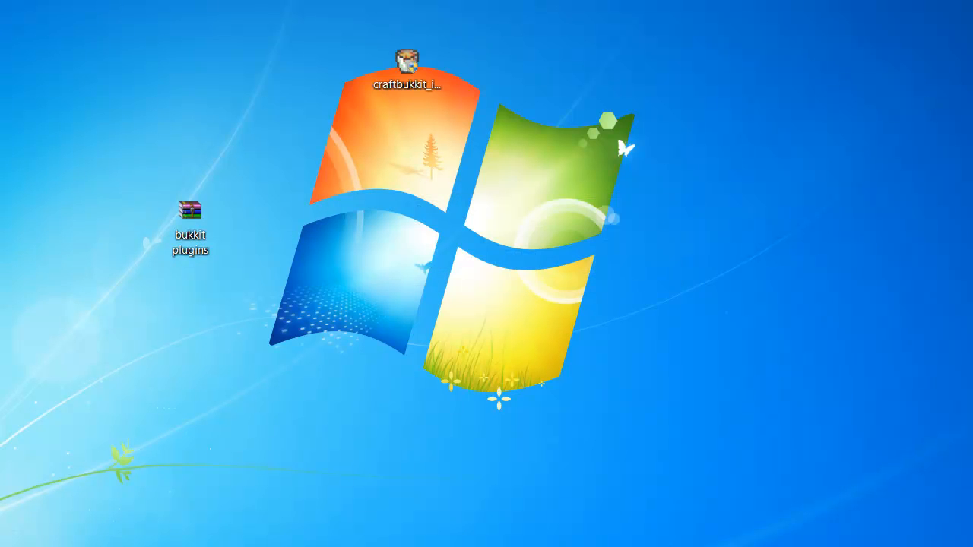
# Step: Run ipconfig in a Command Prompt to read the IPv4 address and default gateway, and exit the prompt
pyautogui.press('super')
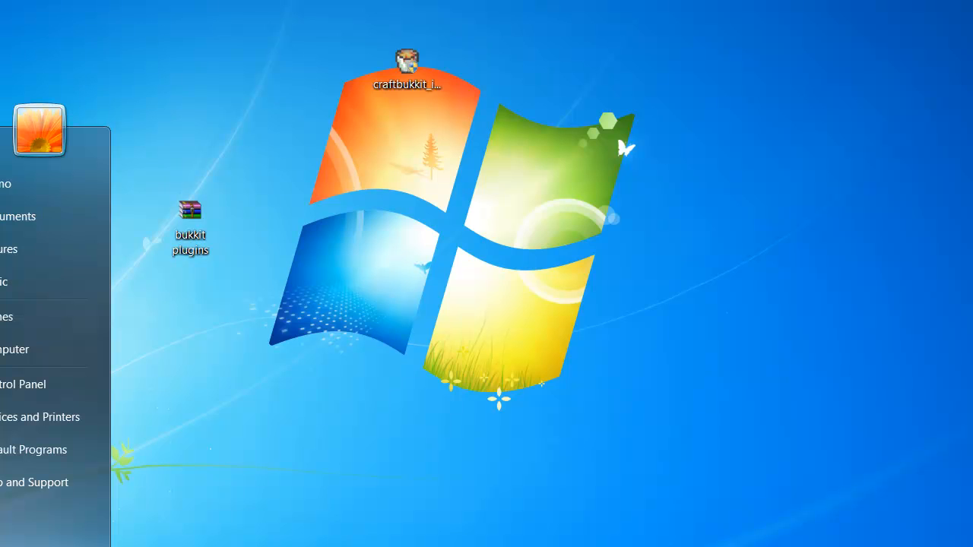
pyautogui.write('cmd')
pyautogui.press('Return')
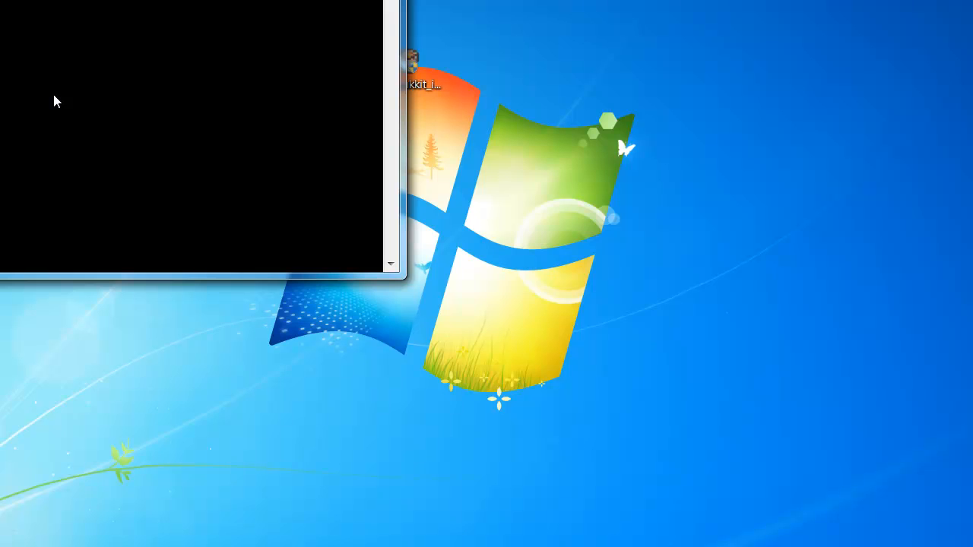
pyautogui.press('Return')
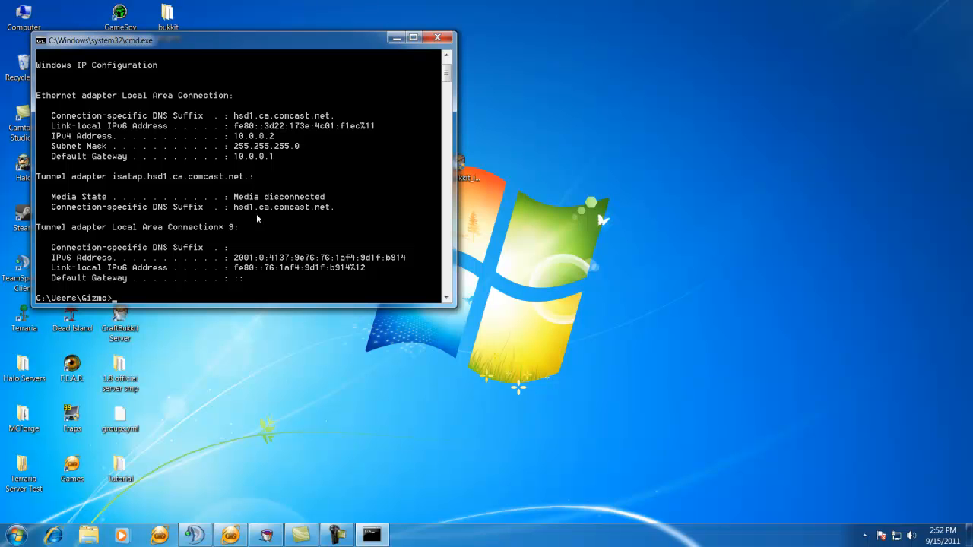
pyautogui.write('xit')
pyautogui.press('Return')
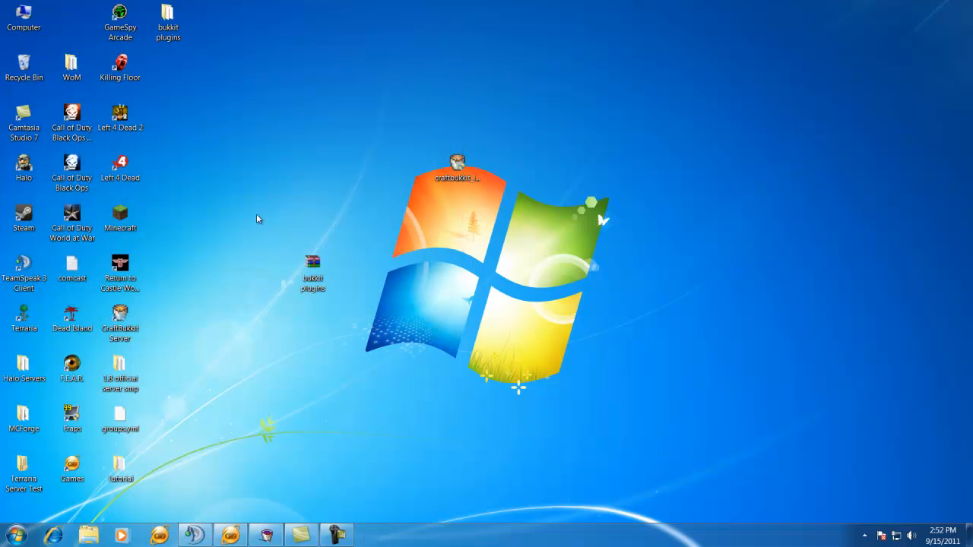
# Step: Switch to Internet Explorer and open the router's login page at 10.0.0.1
pyautogui.click(53, 535)
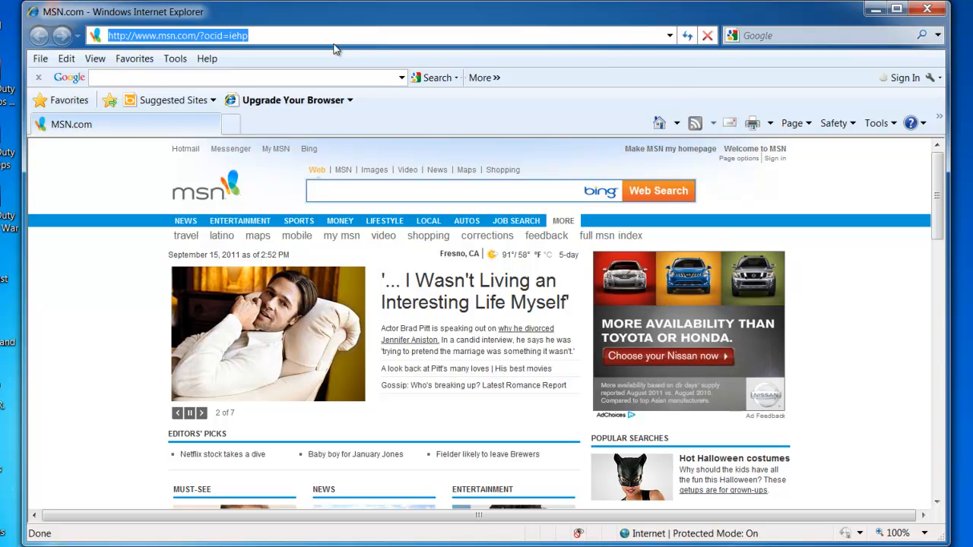
pyautogui.write('10.0.0')
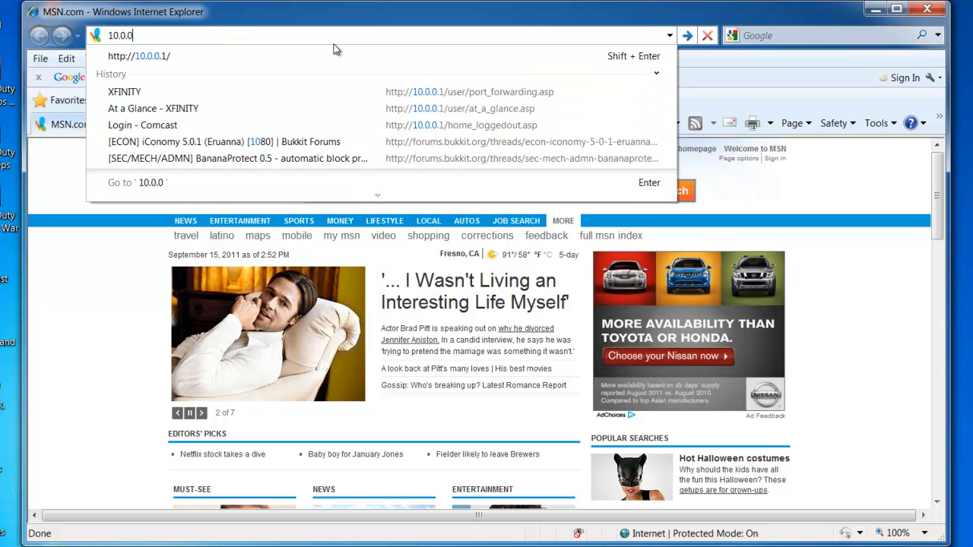
pyautogui.write('.1')
pyautogui.press('Return')
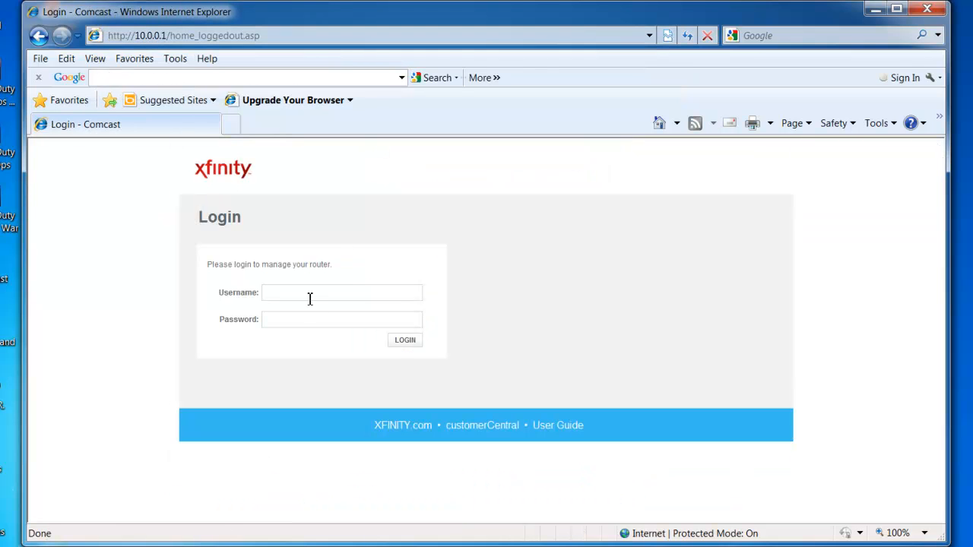
# Step: Log in to the router with the username admin and the saved account password
pyautogui.click(308, 299)
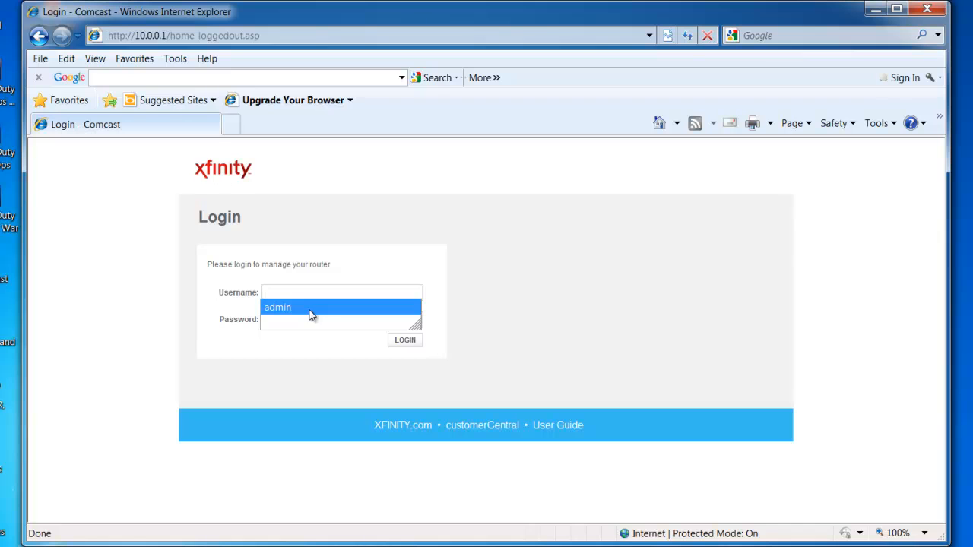
pyautogui.click(361, 220)
pyautogui.click(321, 296)
pyautogui.click(312, 308)
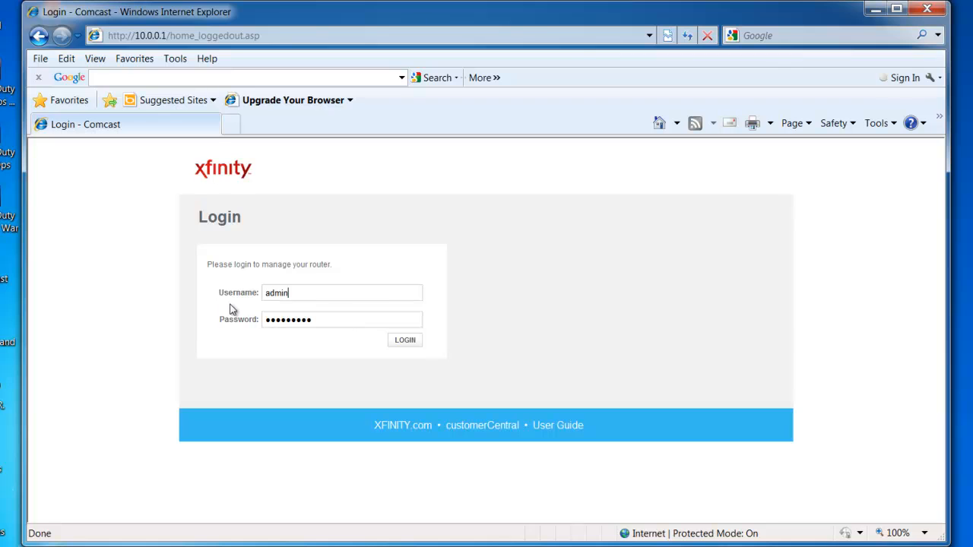
pyautogui.click(396, 348)
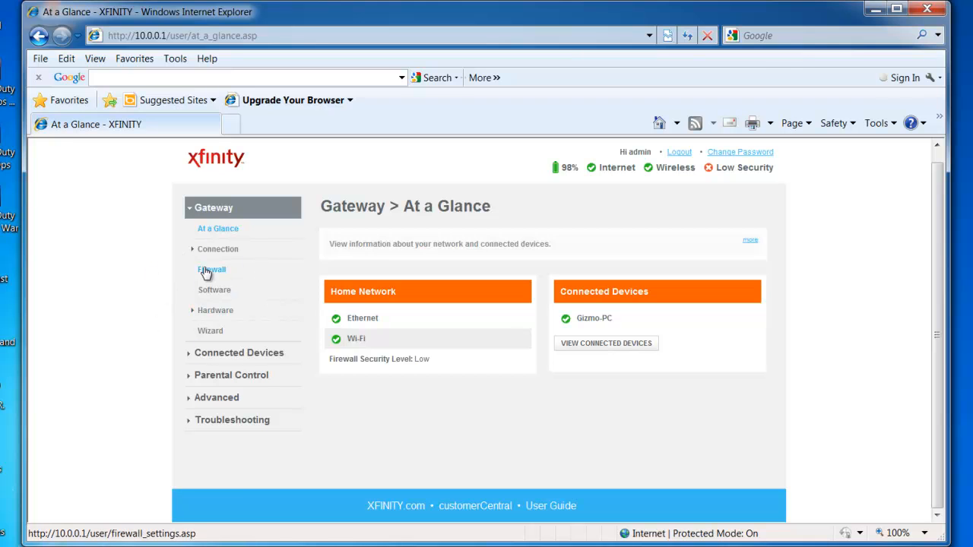
# Step: Open the router's Advanced Port Forwarding page and examine the service list with its ports and server IPs
pyautogui.click(238, 396)
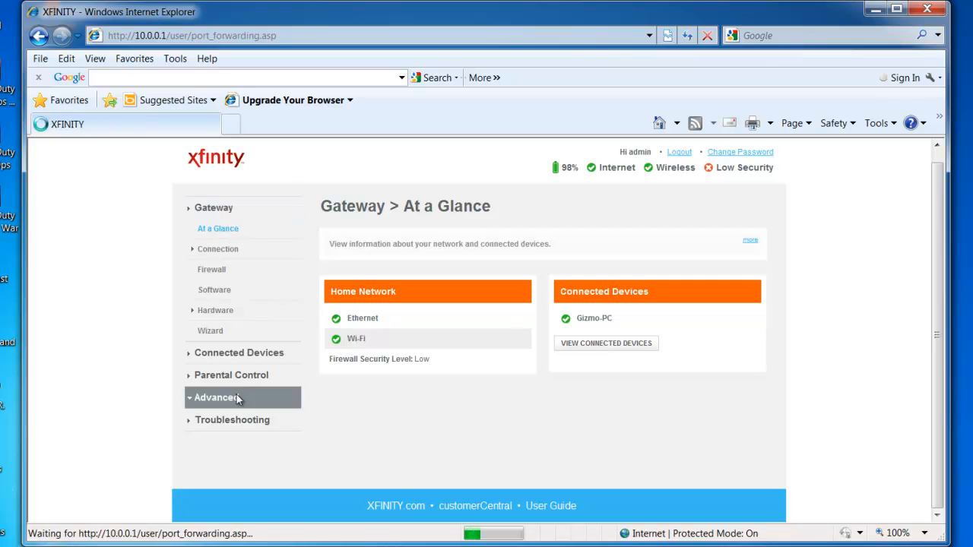
pyautogui.scroll(-3, 244, 391)
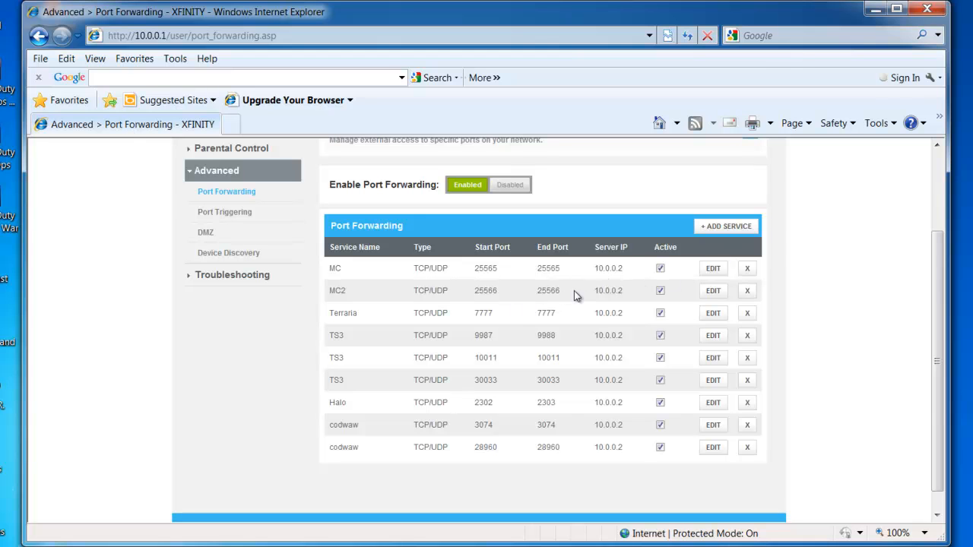
pyautogui.scroll(3, 574, 290)
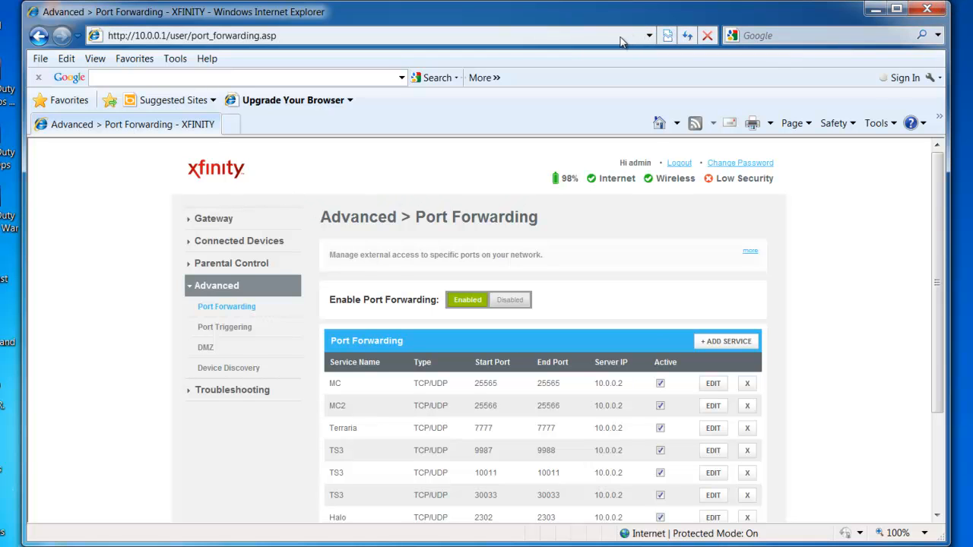
# Step: Open google.com in place of the router page and search for portforward
pyautogui.click(650, 35)
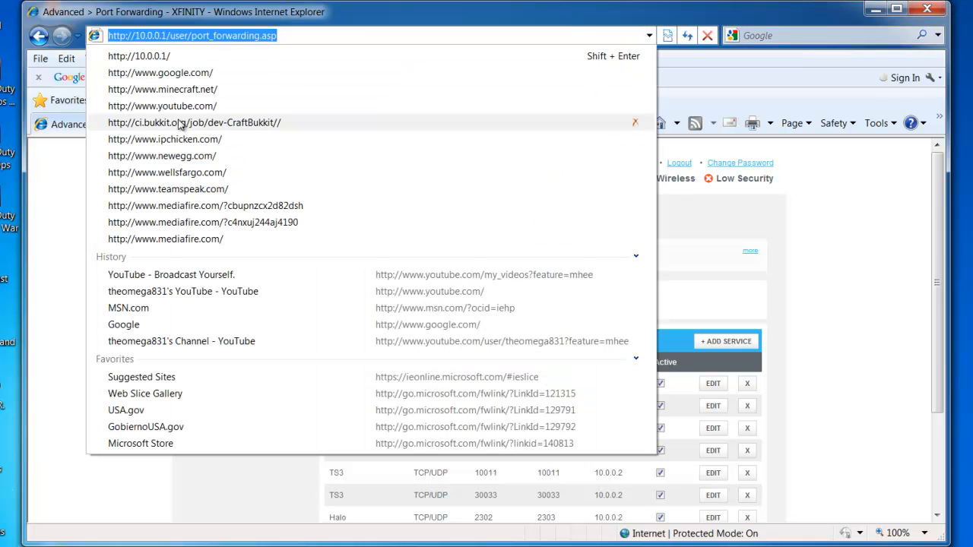
pyautogui.click(211, 73)
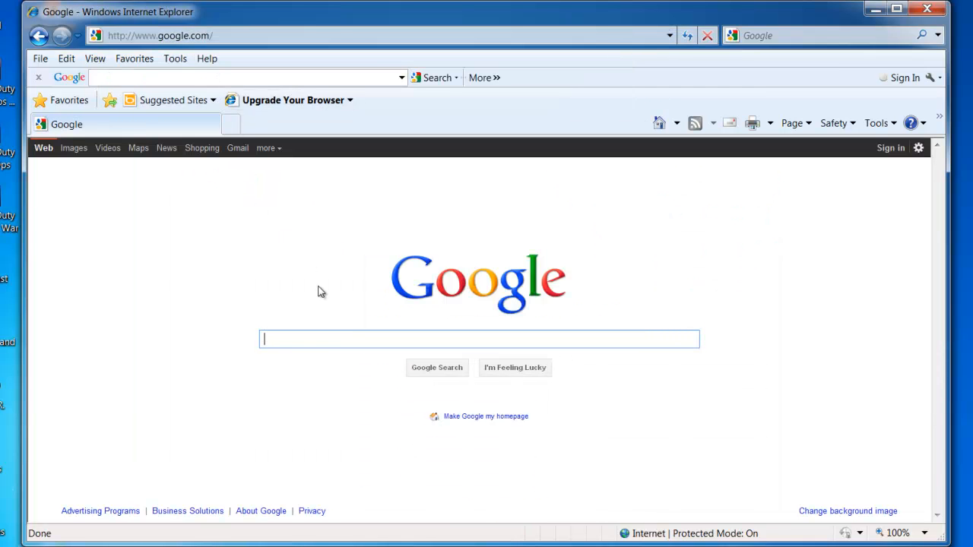
pyautogui.write('portf')
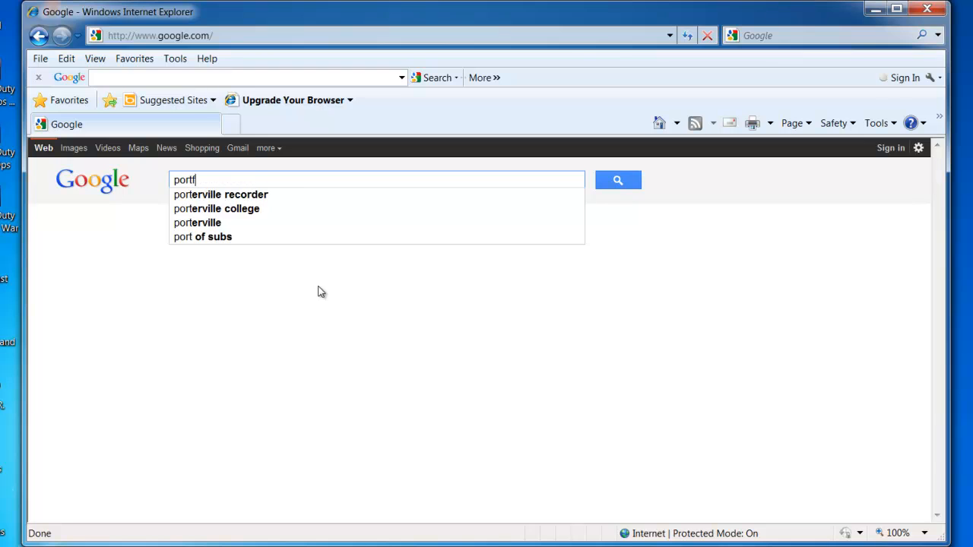
pyautogui.write('orward')
pyautogui.press('Return')
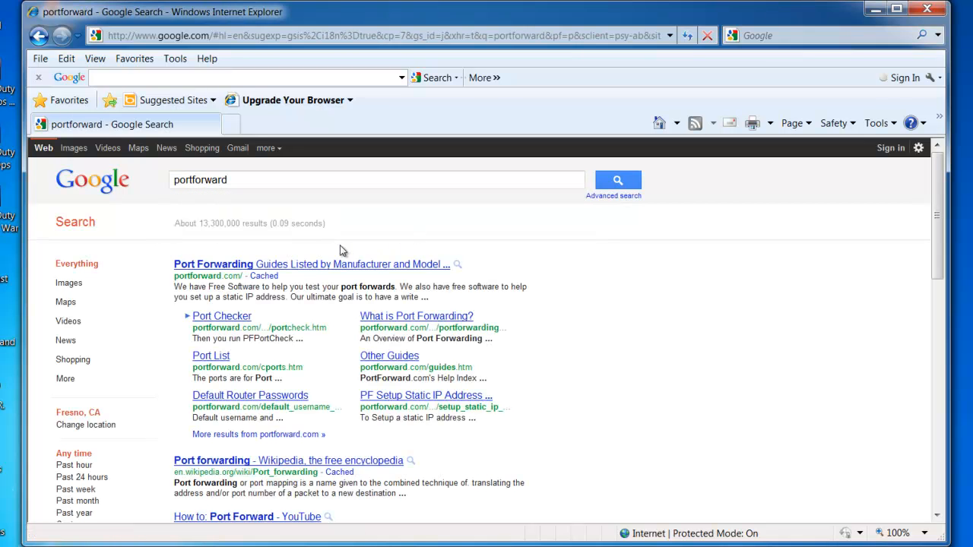
# Step: Return to the Google home page, repeat the portforward search and open the portforward.com guides result
pyautogui.hotkey('alt', 'Left')
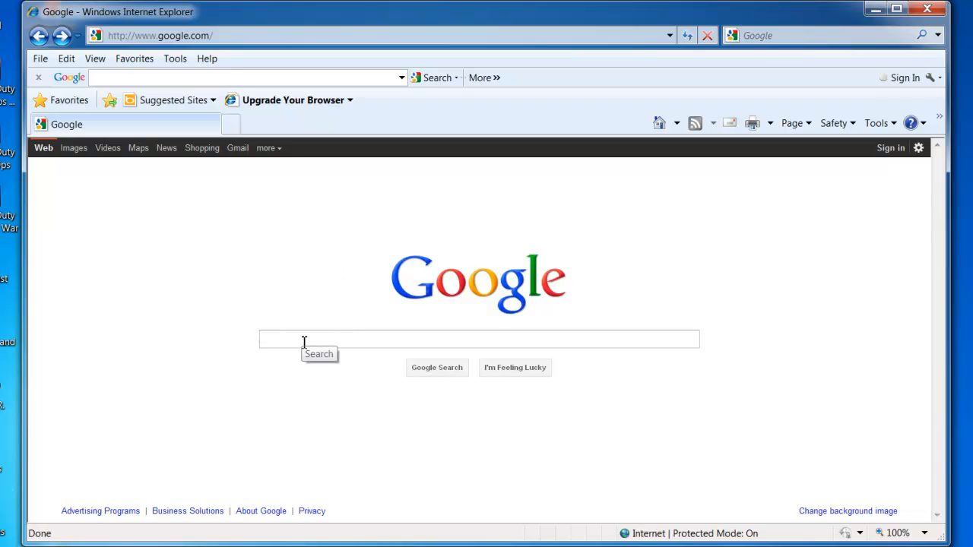
pyautogui.write('por')
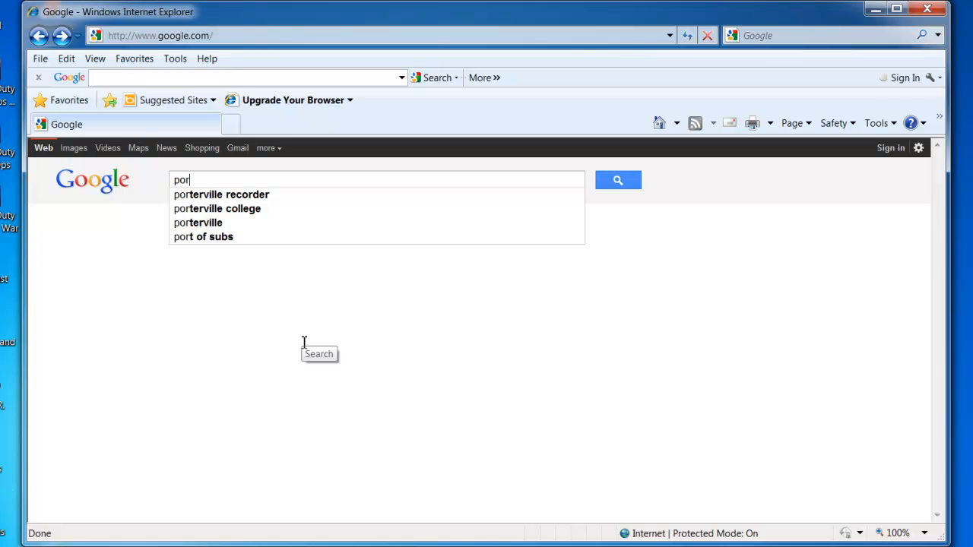
pyautogui.write('t')
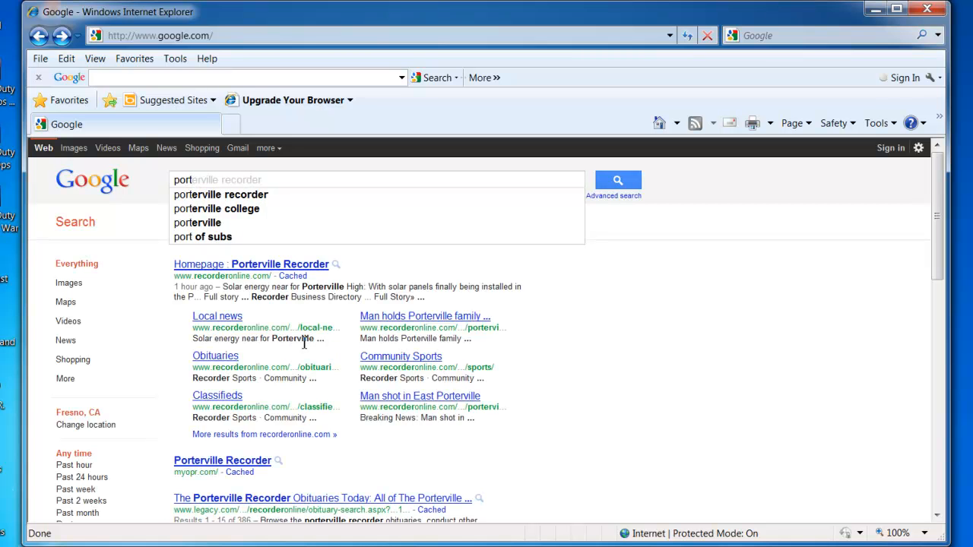
pyautogui.write('forward')
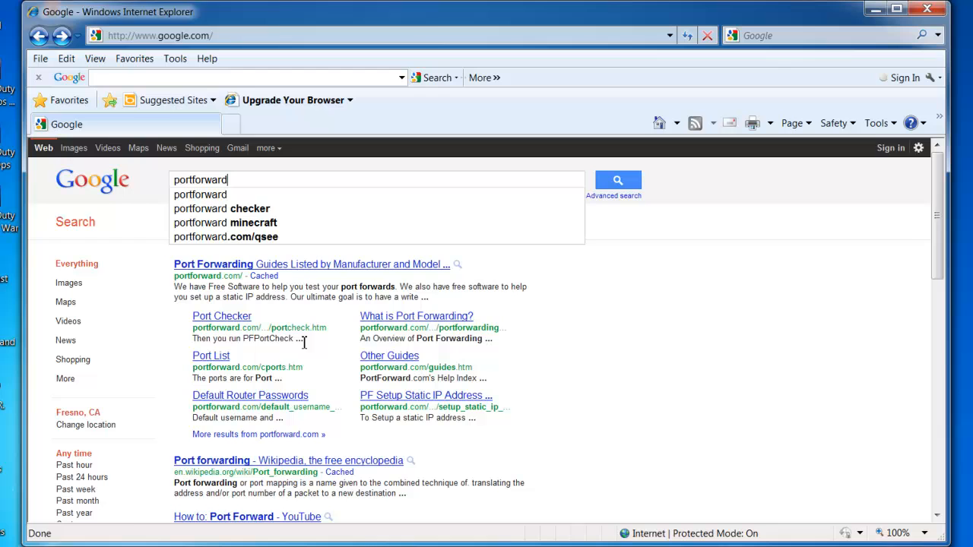
pyautogui.press('Return')
pyautogui.click(355, 268)
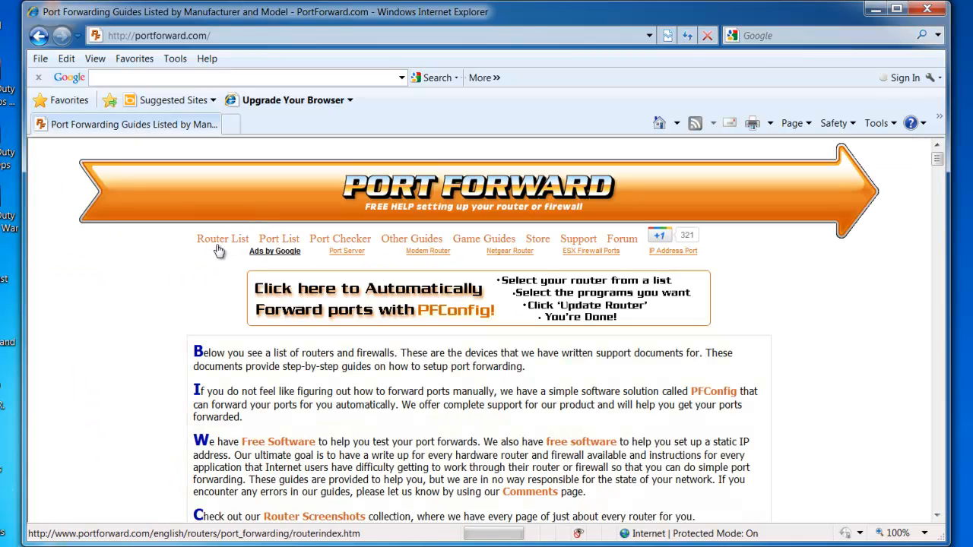
# Step: Open PortForward's Router List and look through the router manufacturers and models down to the Comcast entries
pyautogui.click(217, 246)
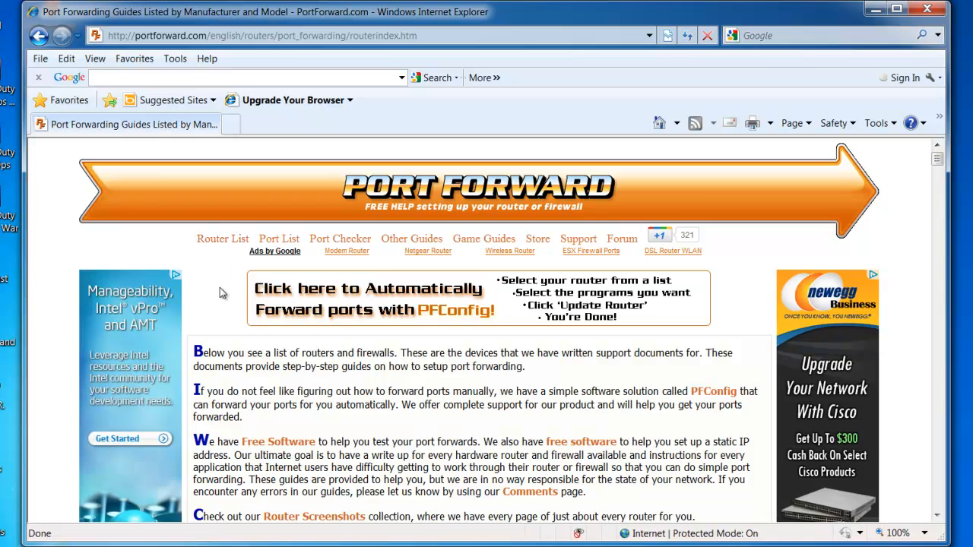
pyautogui.scroll(-7, 221, 297)
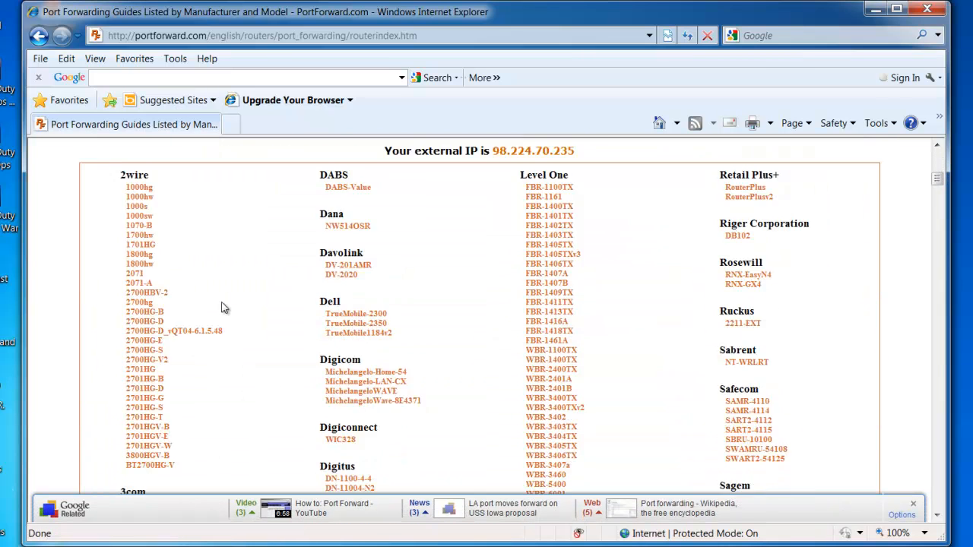
pyautogui.scroll(-6, 222, 307)
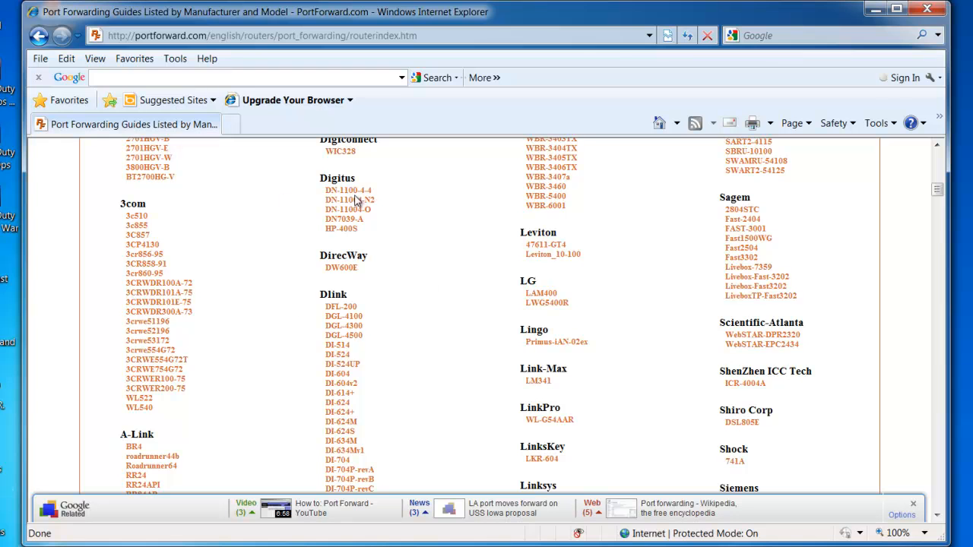
pyautogui.scroll(-10, 619, 314)
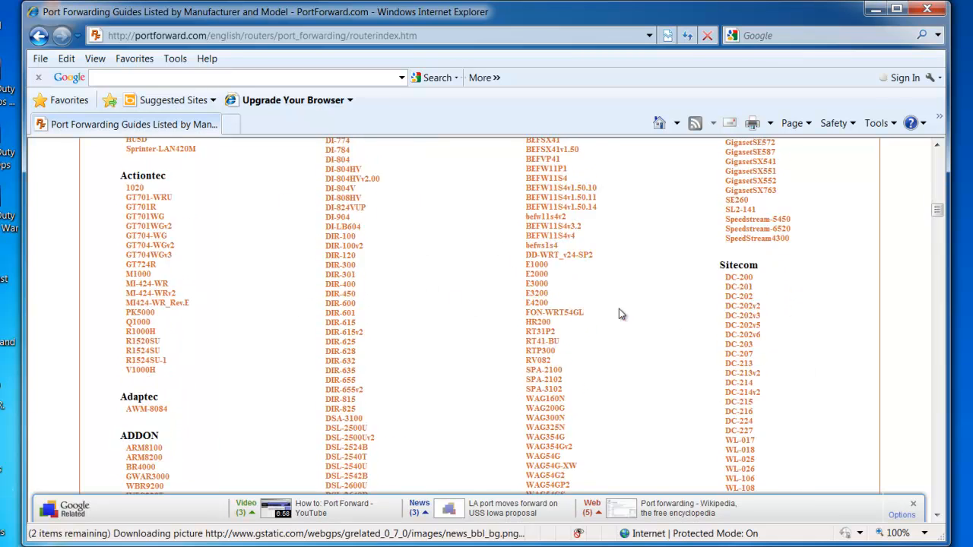
pyautogui.scroll(-6, 619, 308)
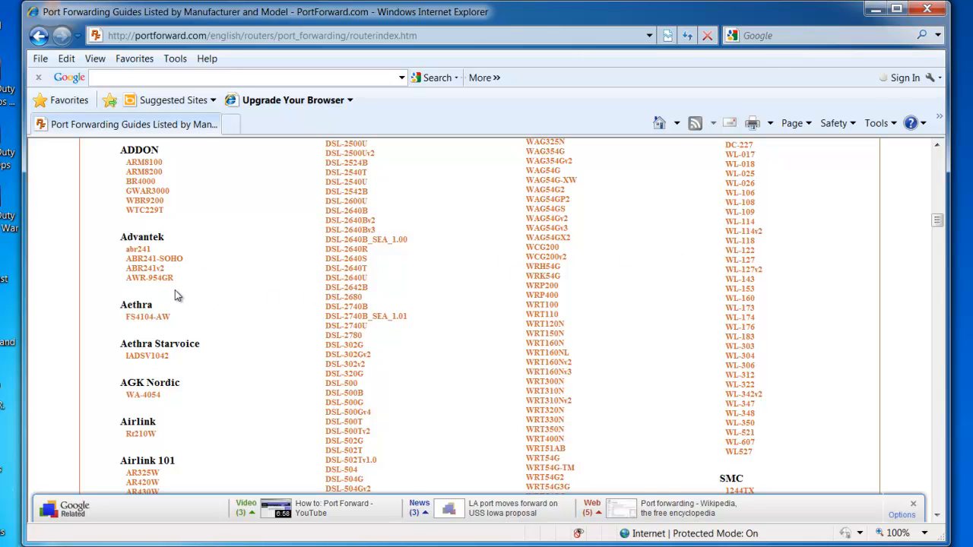
pyautogui.scroll(-5, 176, 289)
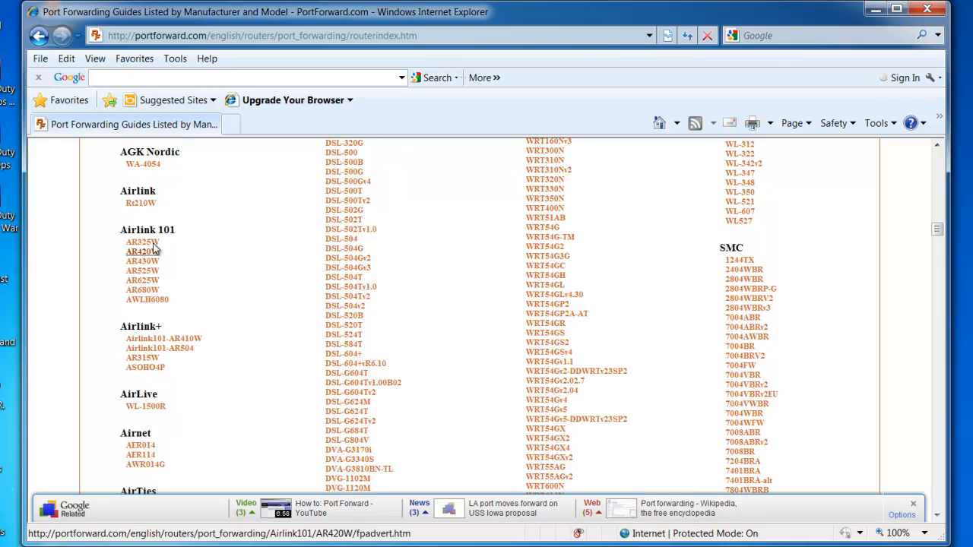
pyautogui.scroll(-4, 175, 271)
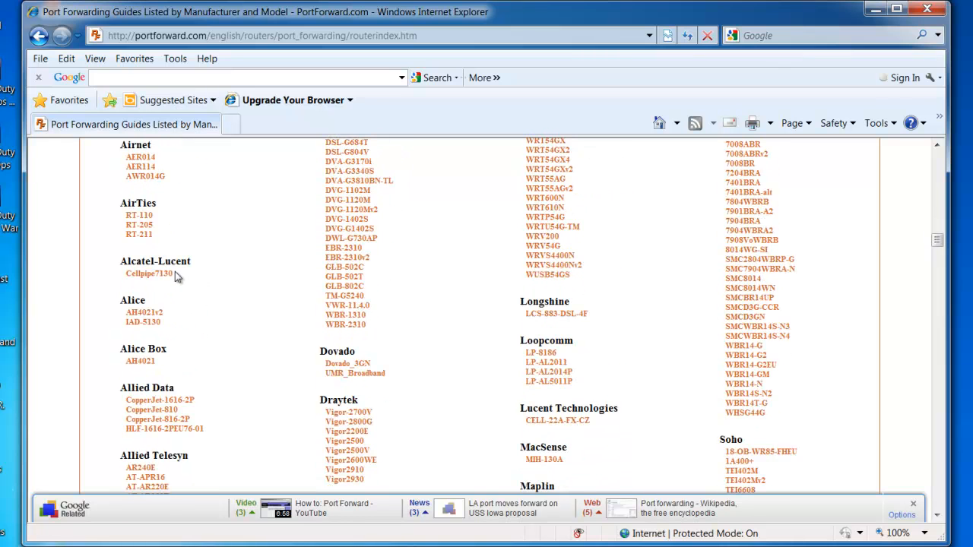
pyautogui.scroll(-3, 191, 267)
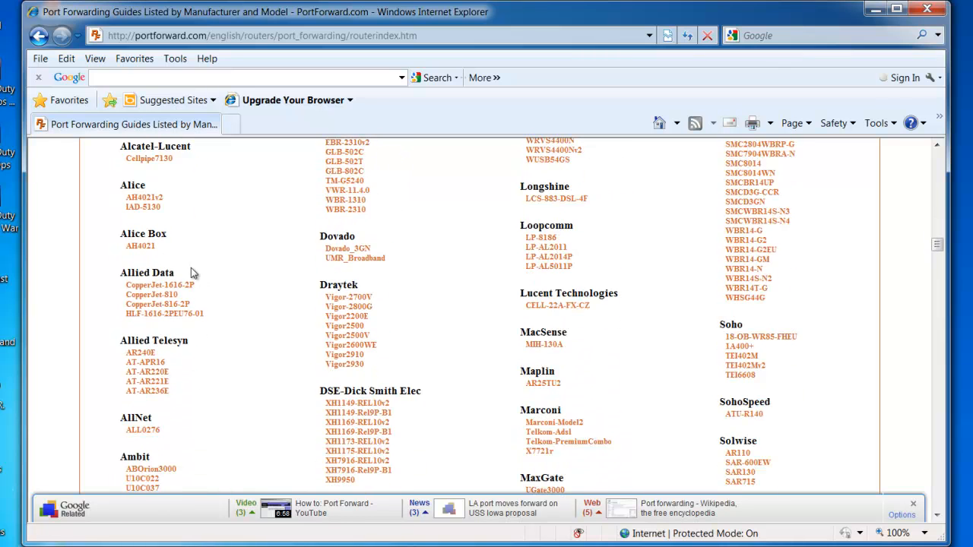
pyautogui.scroll(-15, 156, 262)
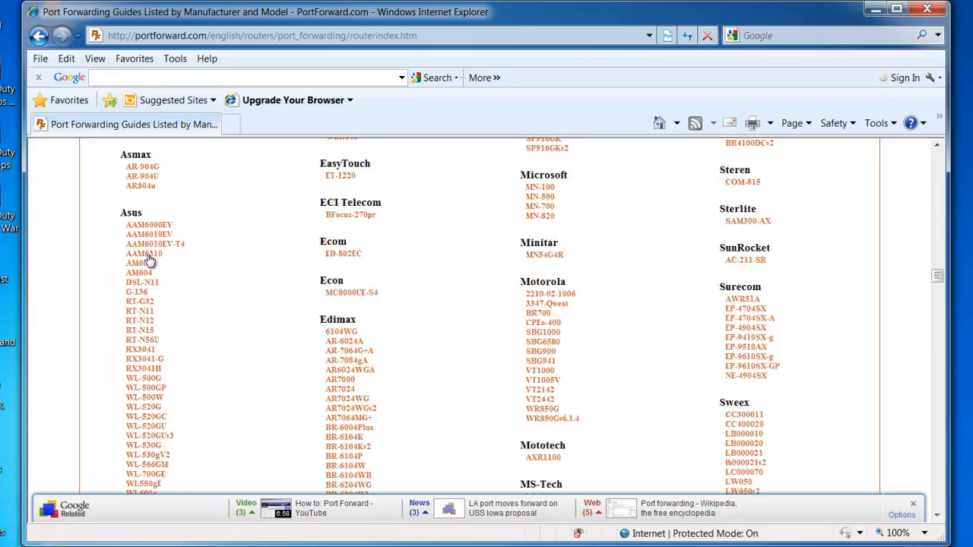
pyautogui.scroll(-15, 161, 270)
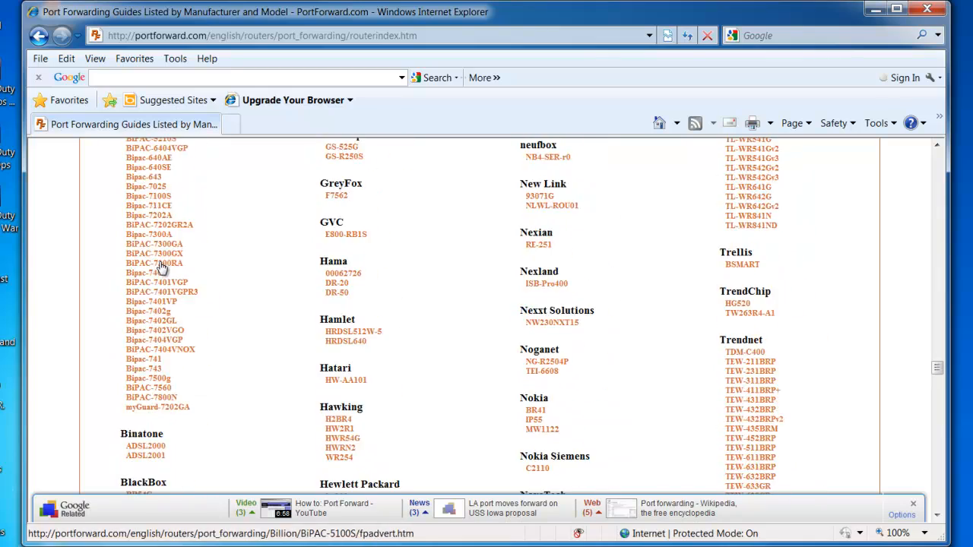
pyautogui.scroll(-20, 161, 270)
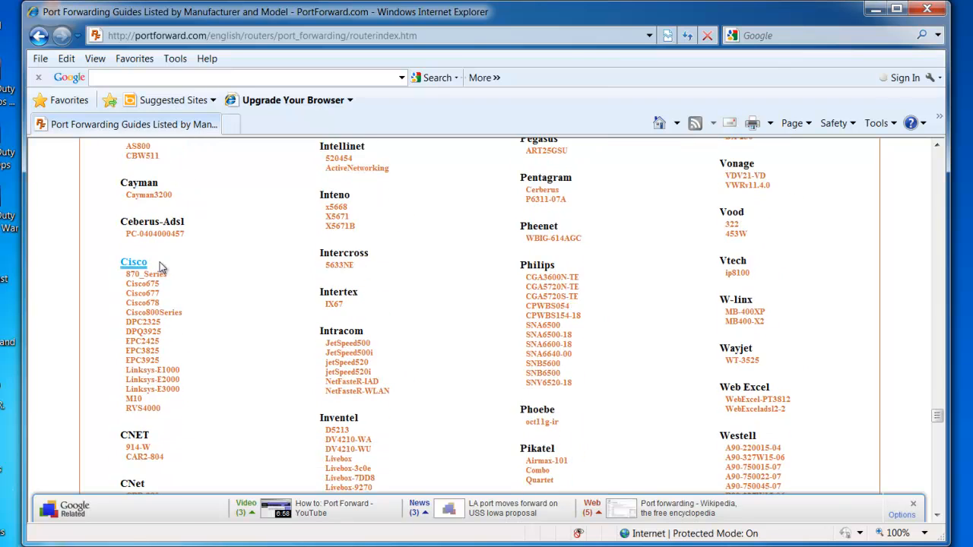
pyautogui.scroll(-6, 155, 289)
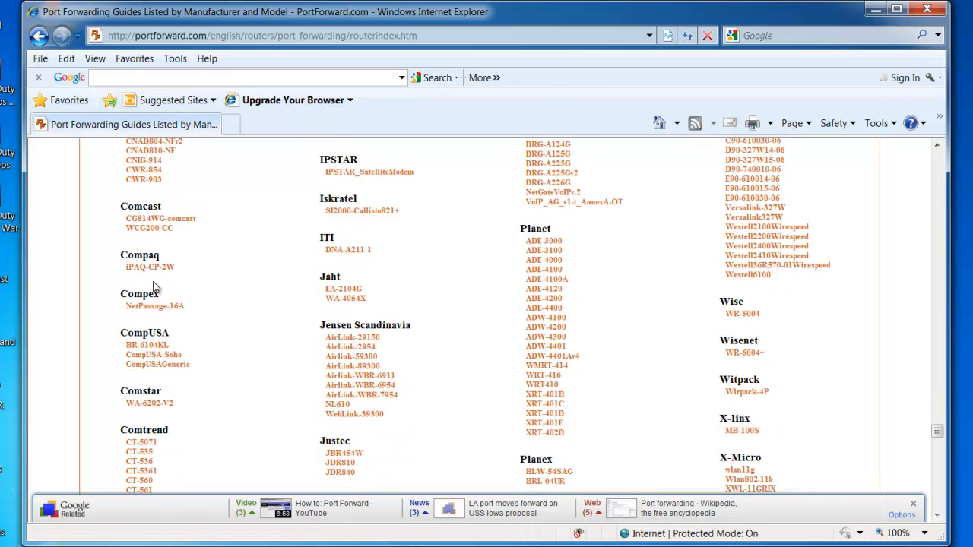
# Step: Choose the Comcast WCG200-CC router and skip the PFConfig advertisement to reach its program guide list
pyautogui.scroll(2, 154, 288)
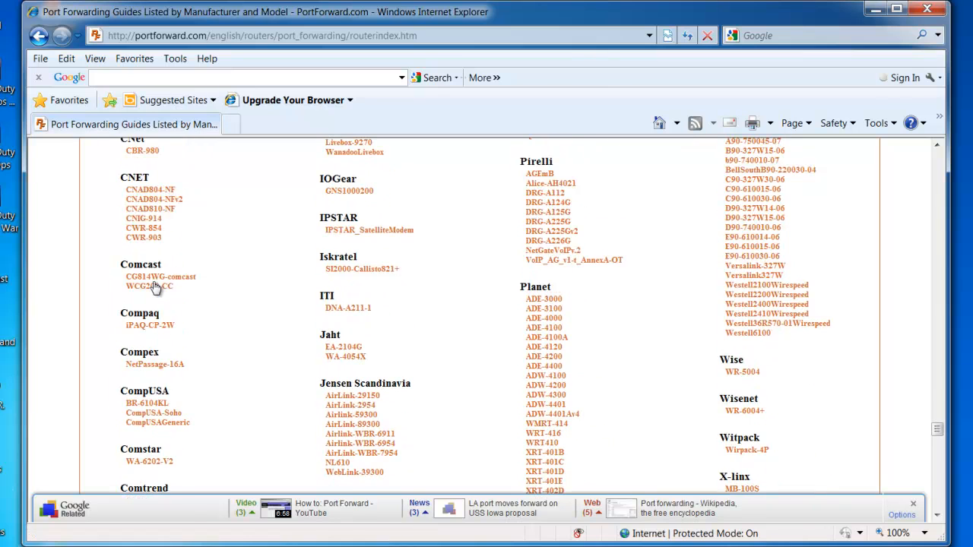
pyautogui.click(154, 287)
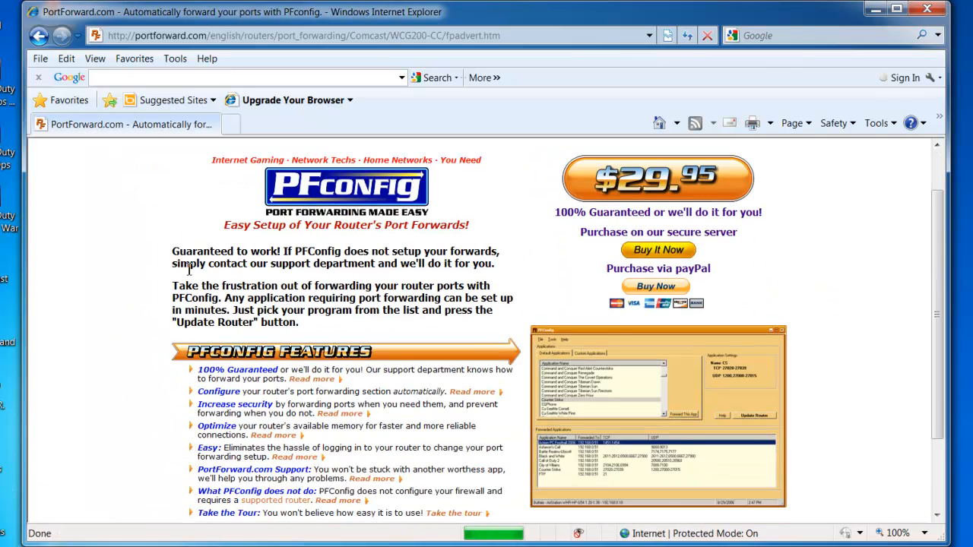
pyautogui.click(768, 152)
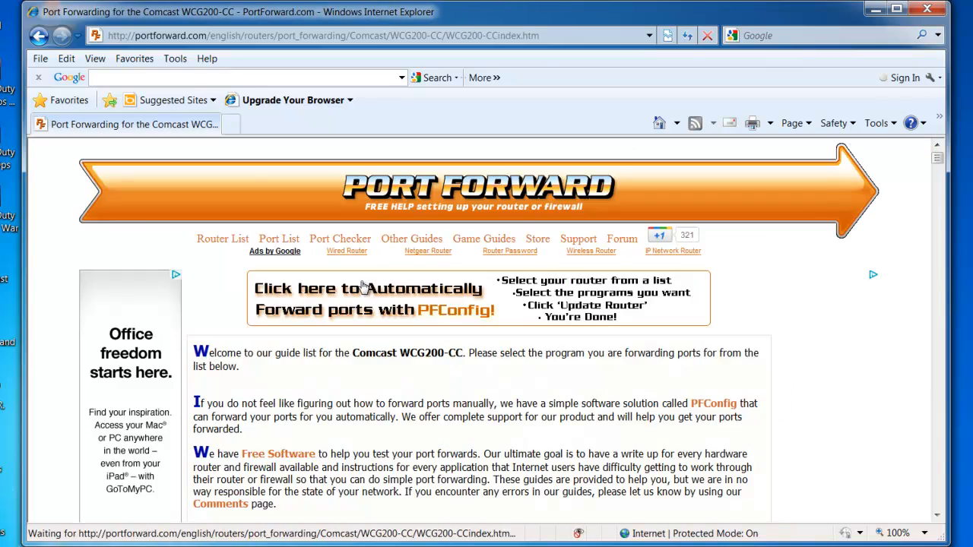
# Step: Find Minecraft Server under M in the Comcast WCG200-CC program list and open its port forwarding guide
pyautogui.scroll(-10, 334, 289)
pyautogui.scroll(-6, 335, 288)
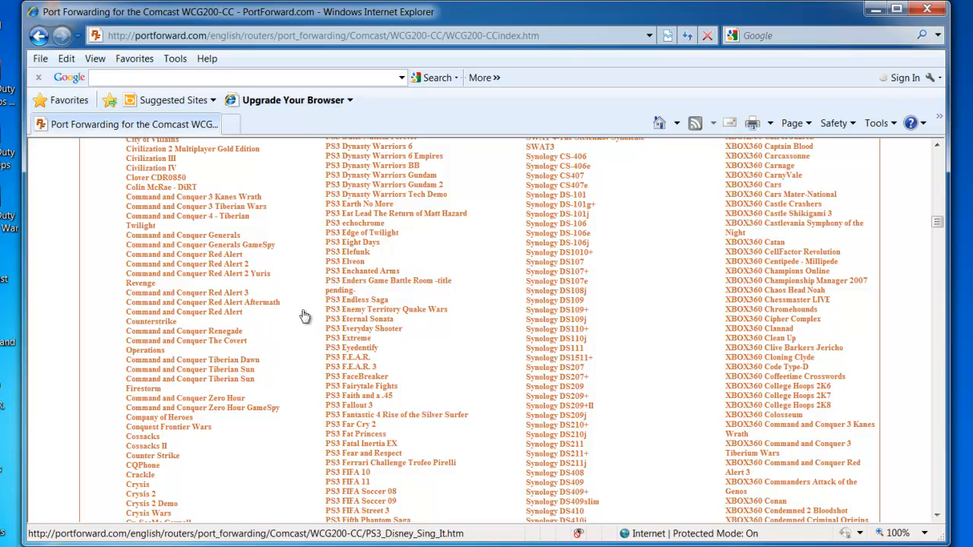
pyautogui.scroll(-15, 228, 304)
pyautogui.scroll(-10, 296, 335)
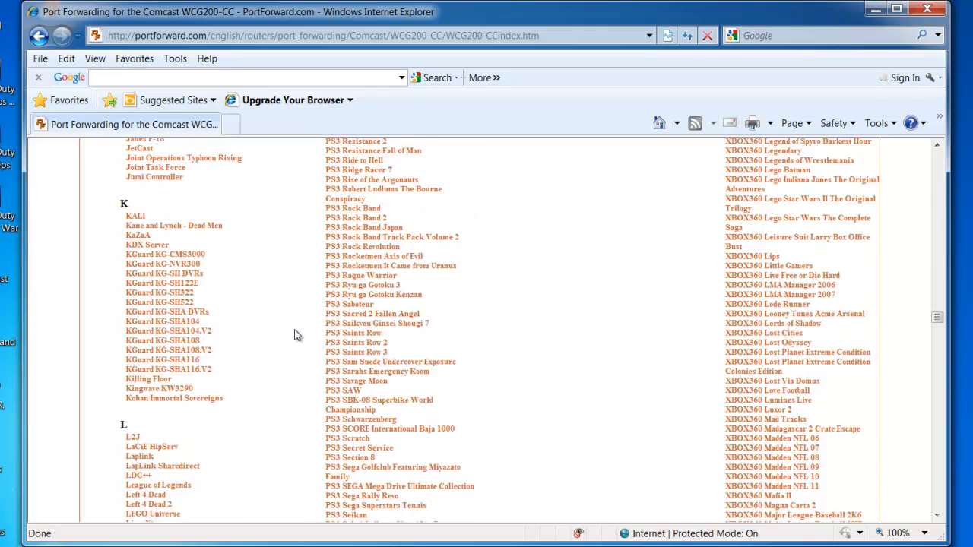
pyautogui.scroll(-8, 297, 335)
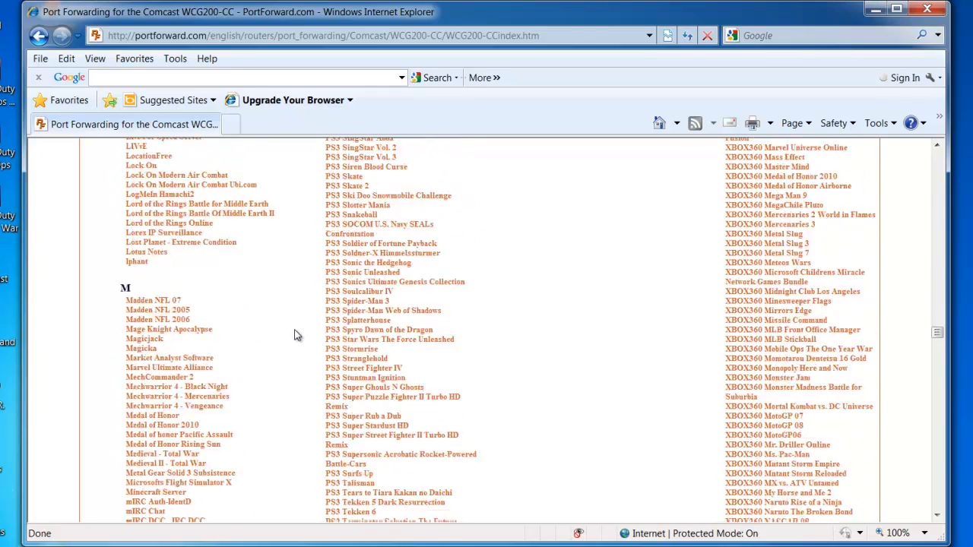
pyautogui.scroll(3, 195, 289)
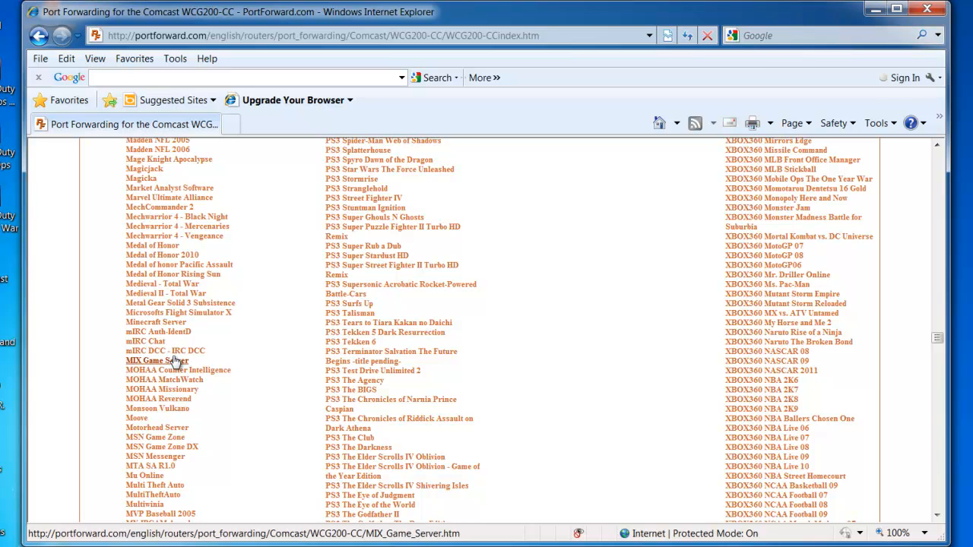
pyautogui.scroll(1, 175, 360)
pyautogui.scroll(-2, 174, 360)
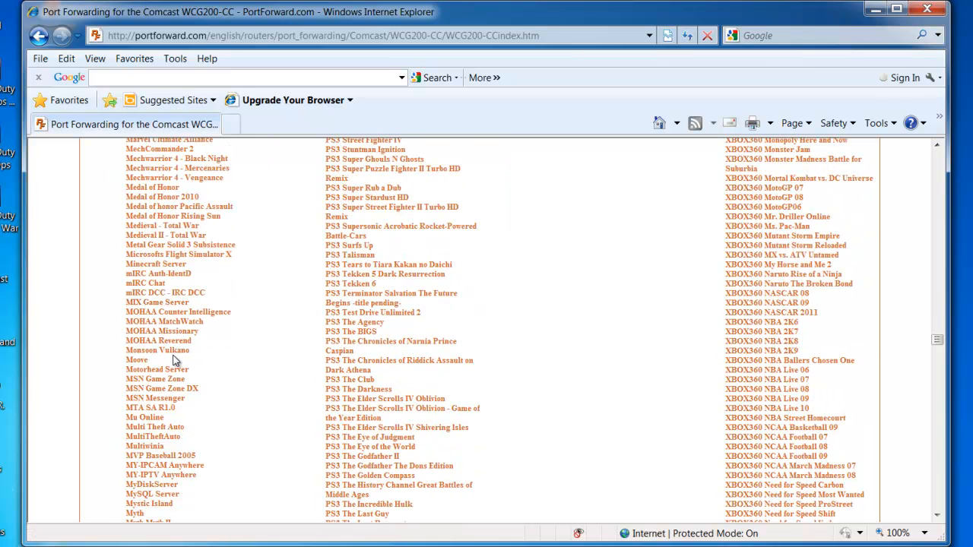
pyautogui.scroll(-1, 174, 360)
pyautogui.scroll(1, 176, 352)
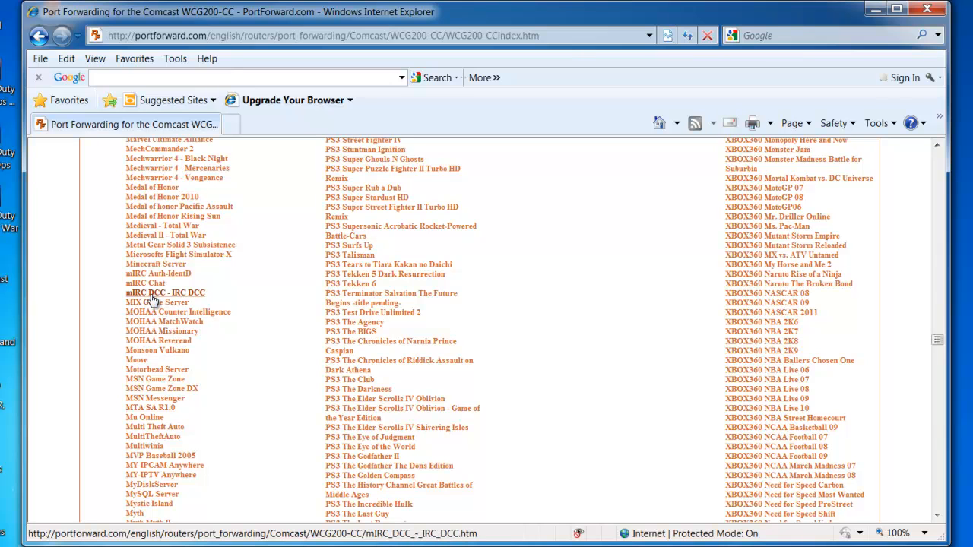
pyautogui.click(155, 264)
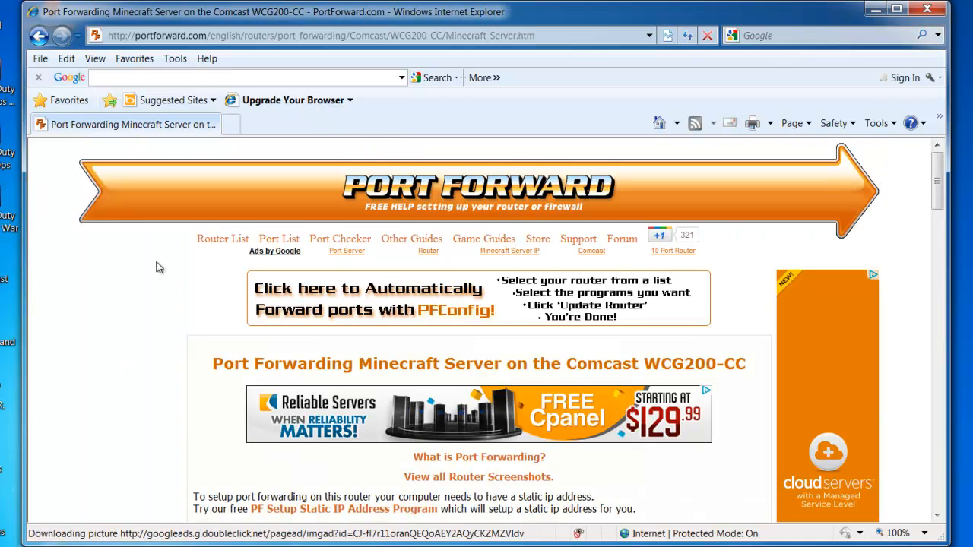
# Step: Read through the Minecraft Server guide's router login and Feature Setup instructions, and close the browser window
pyautogui.scroll(-10, 156, 268)
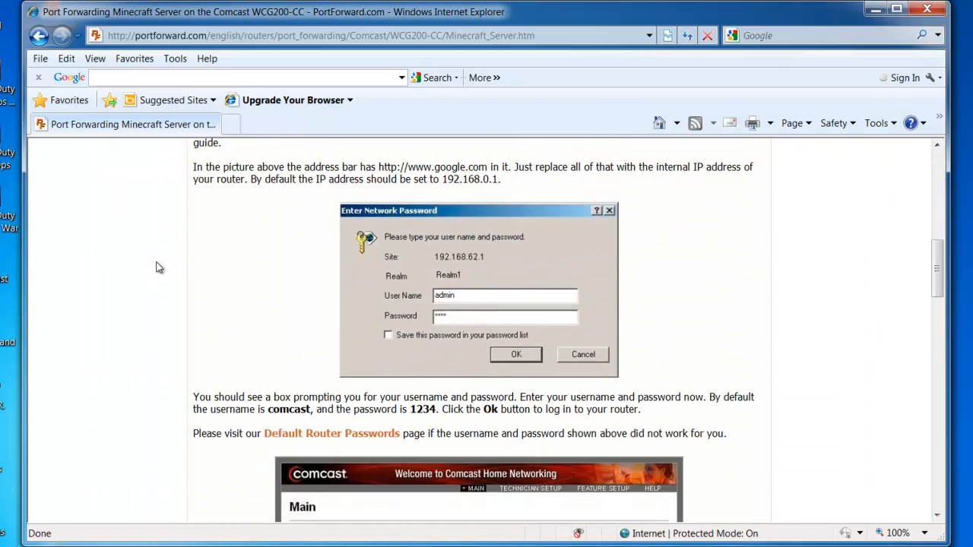
pyautogui.scroll(-10, 156, 268)
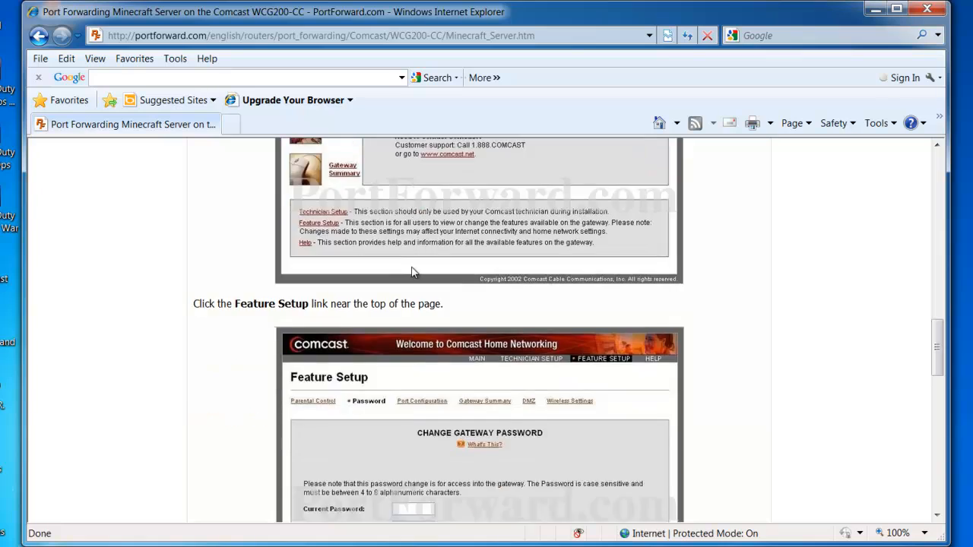
pyautogui.scroll(-7, 415, 285)
pyautogui.scroll(9, 418, 293)
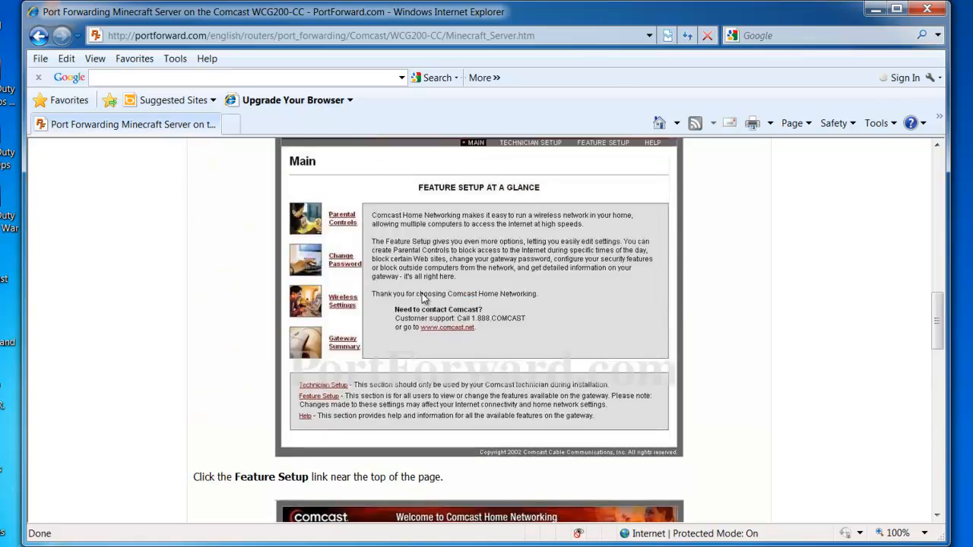
pyautogui.scroll(15, 424, 299)
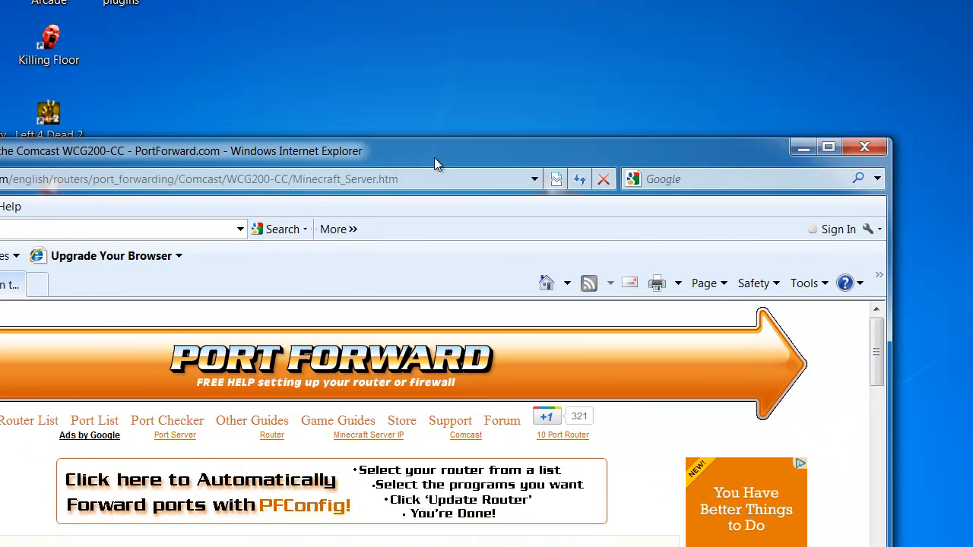
pyautogui.moveTo(434, 157); pyautogui.dragTo(433, 158)
pyautogui.click(867, 152)
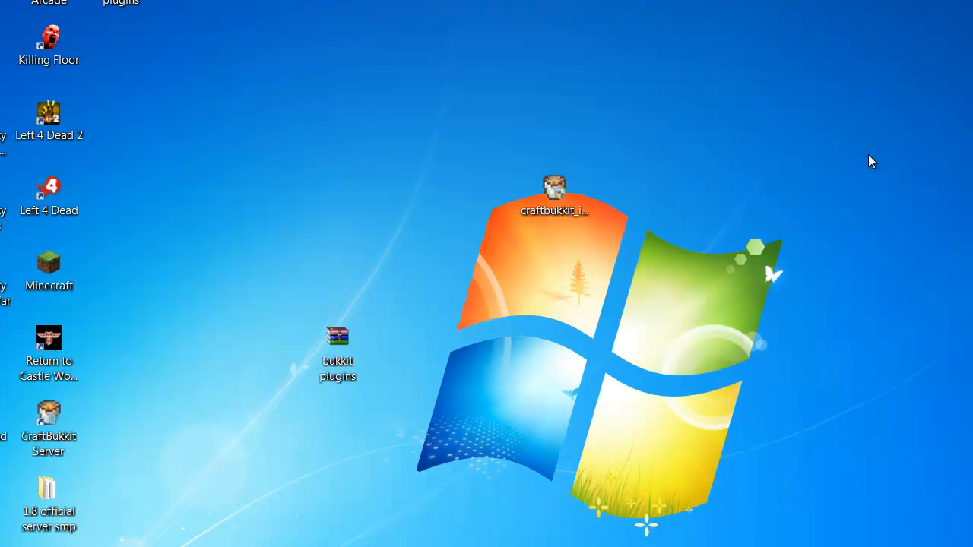